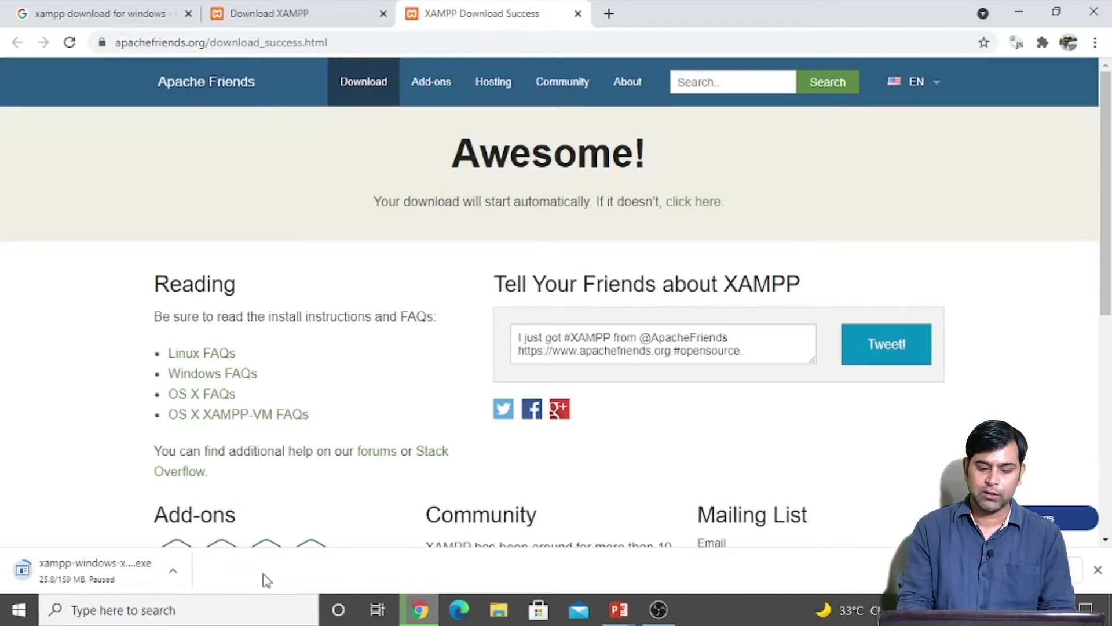
Step: Bring up File Explorer from the taskbar
click(510, 618)
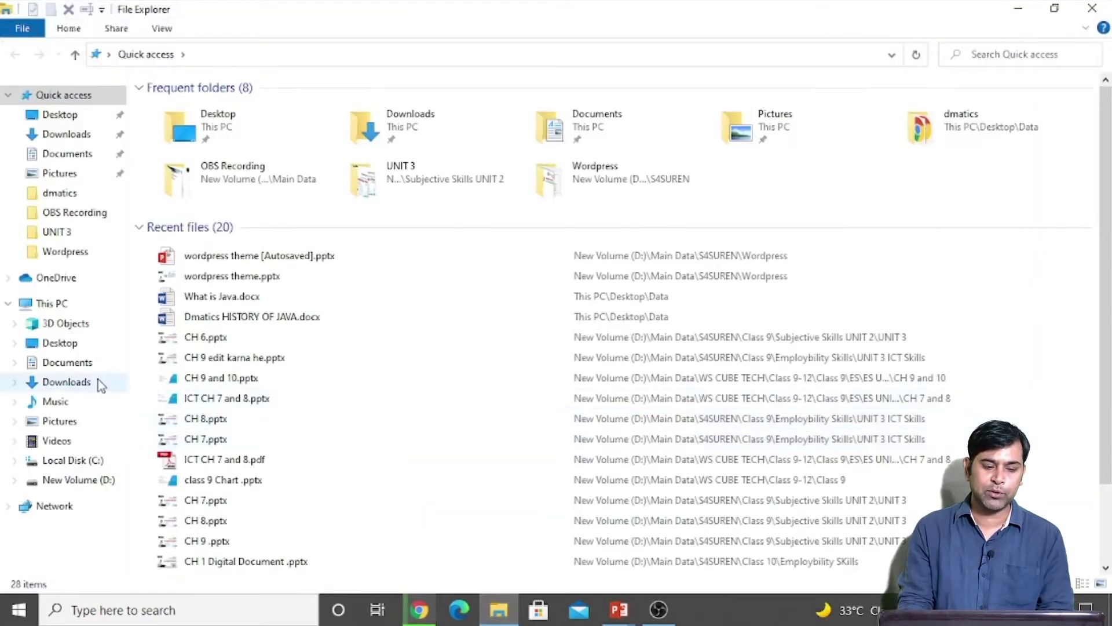
Step: Browse to D:\xampp\htdocs in File Explorer, then return to the XAMPP download page in Chrome
click(81, 481)
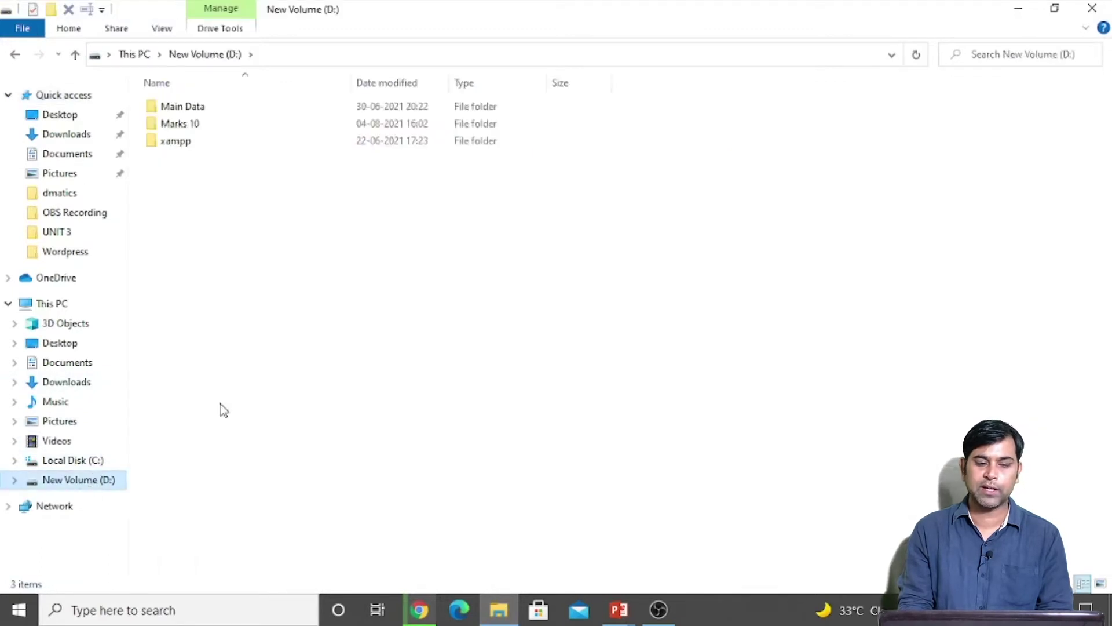
click(170, 142)
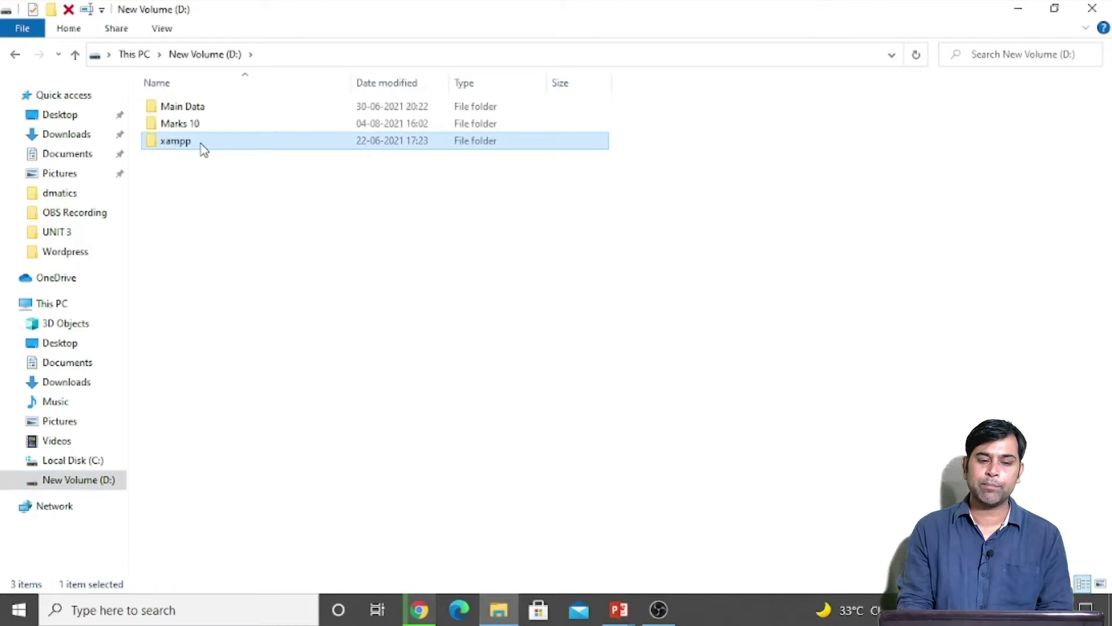
double_click(201, 146)
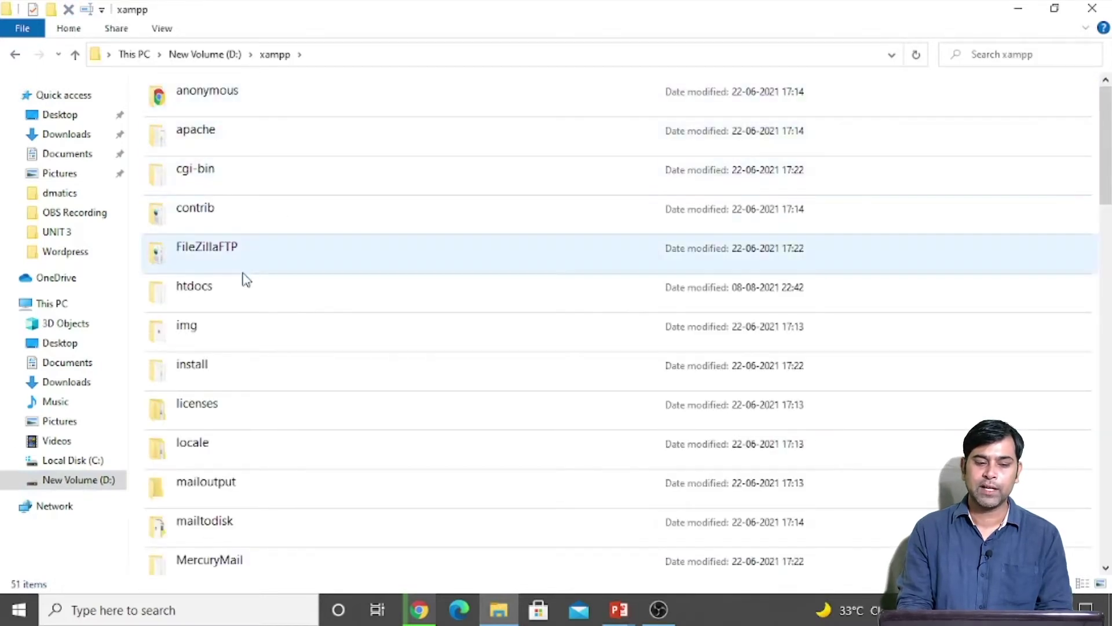
click(249, 298)
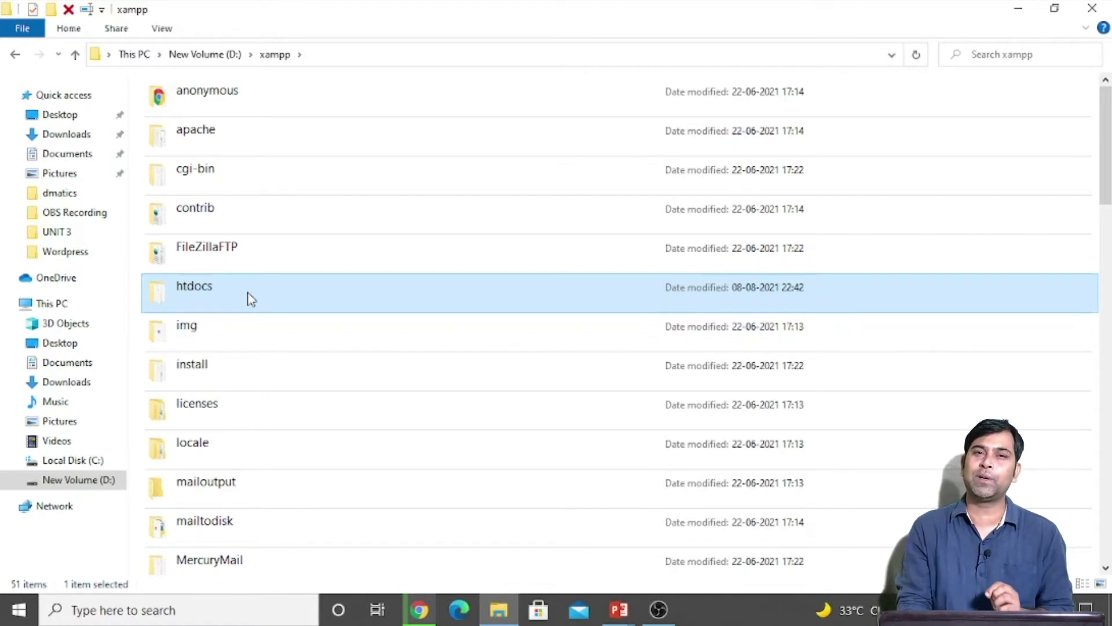
double_click(250, 298)
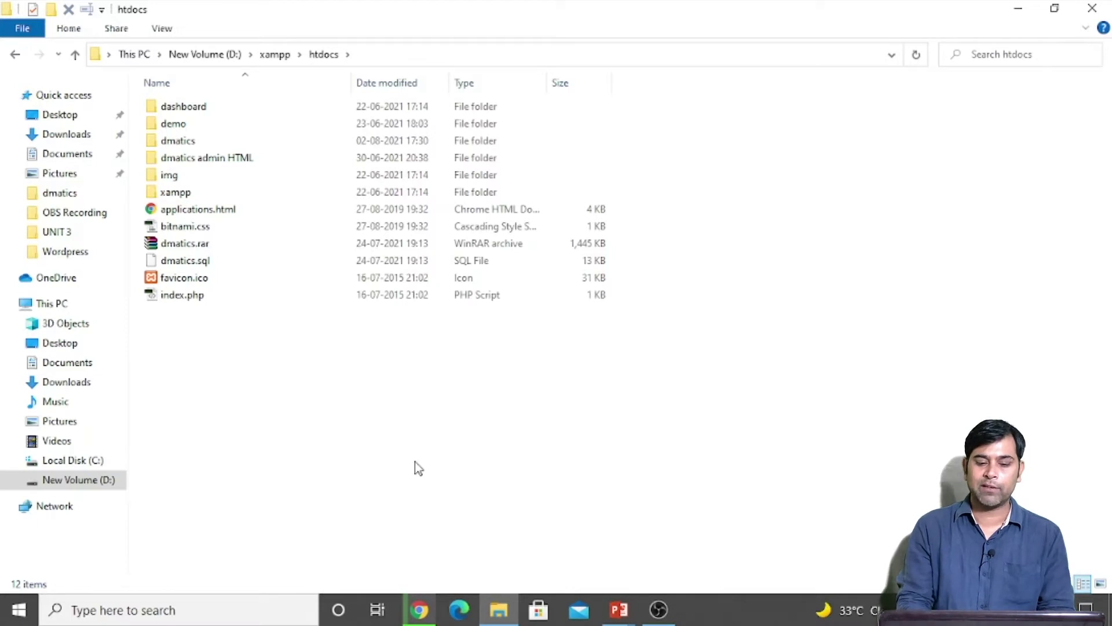
click(420, 615)
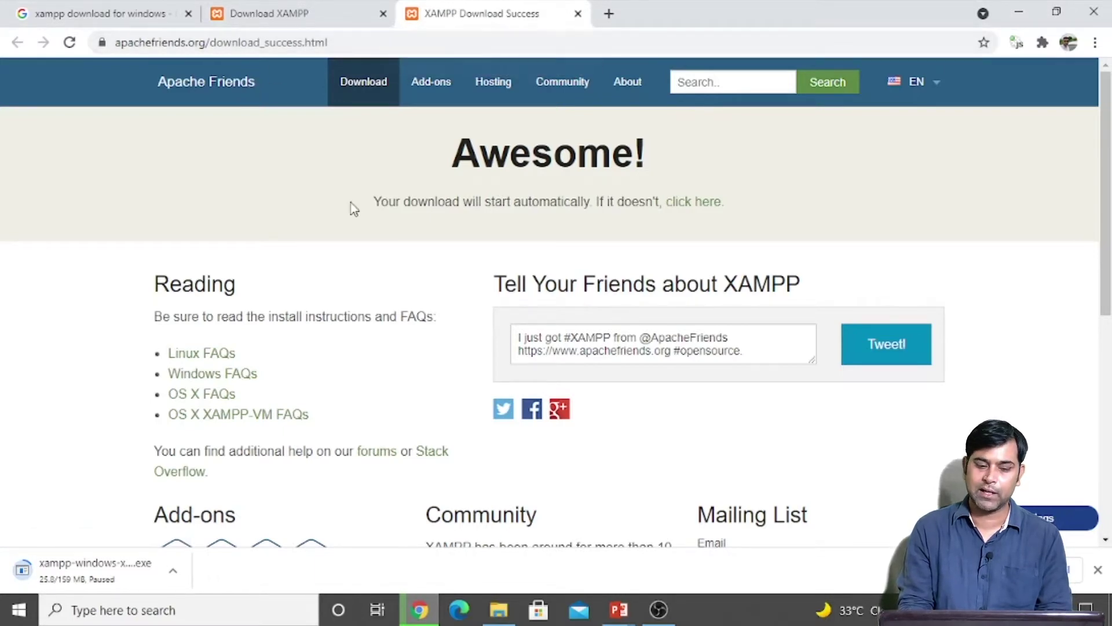
Step: Launch XAMPP Control Panel via Windows search, start Apache and MySQL, and minimize it
click(202, 611)
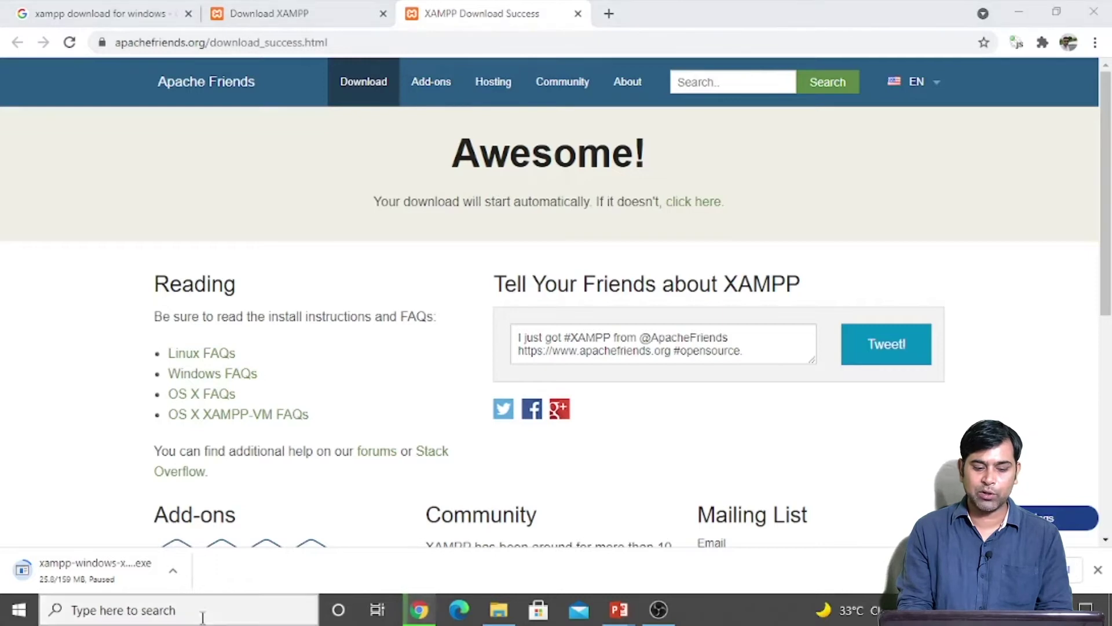
text(xampp)
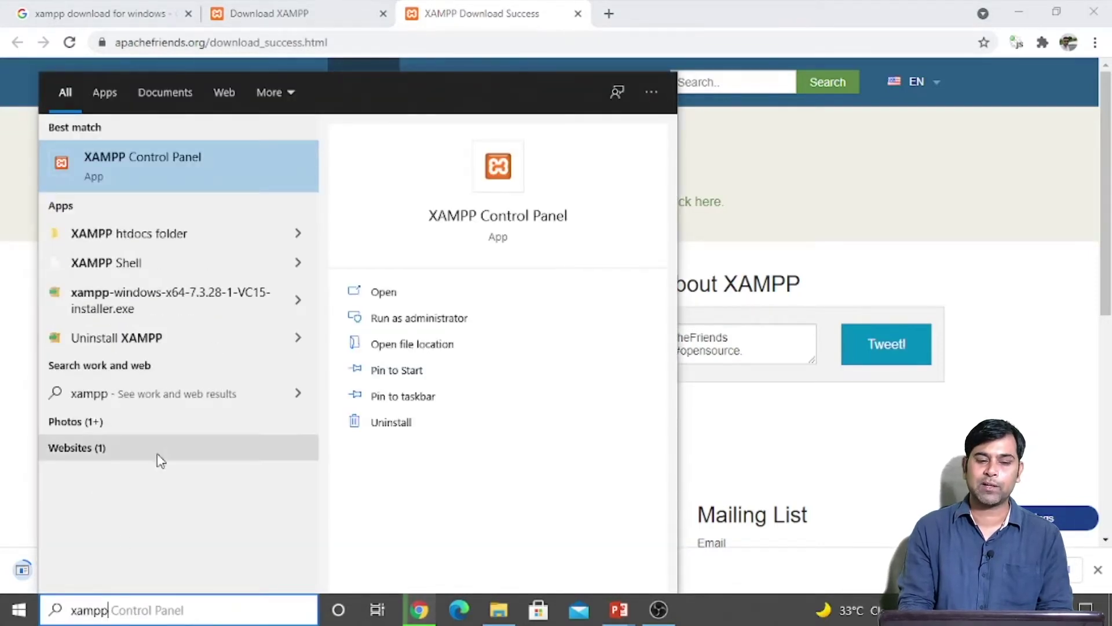
click(172, 189)
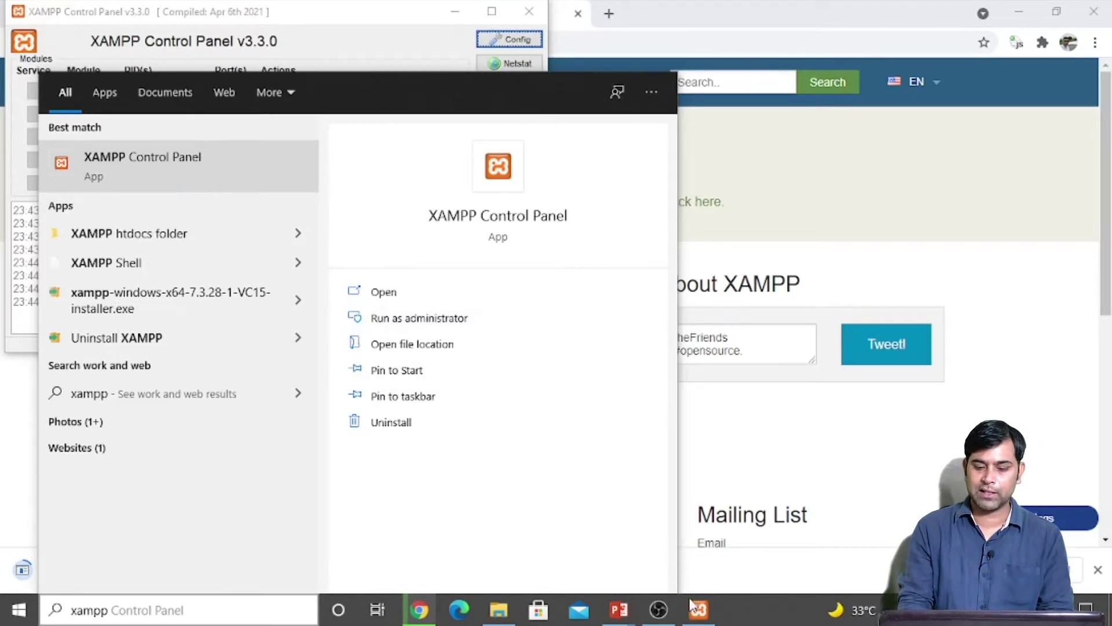
key(Escape)
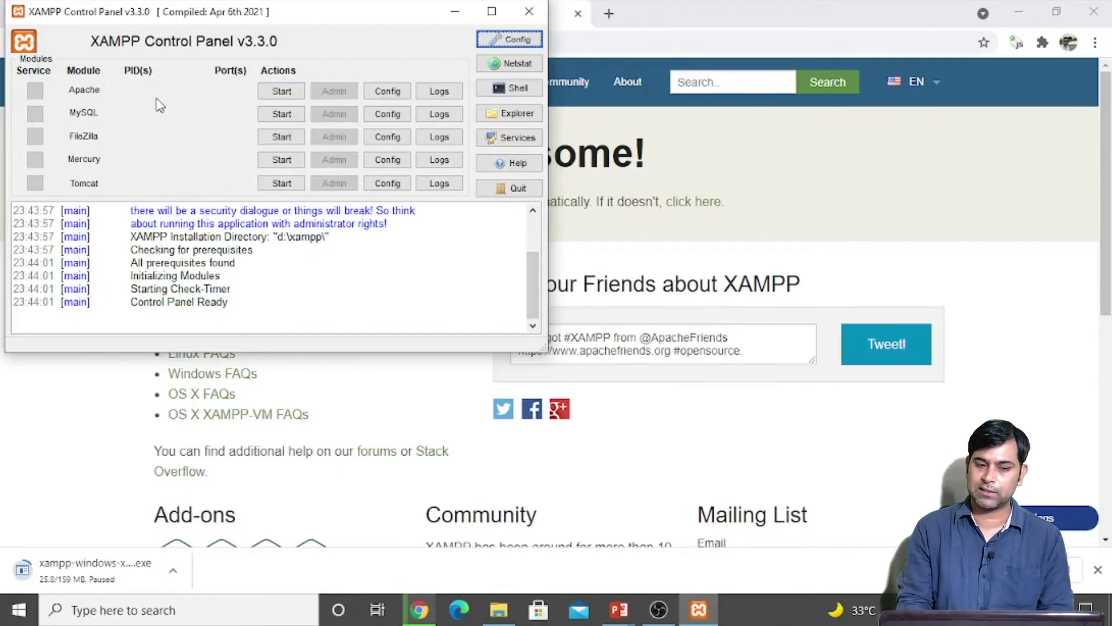
click(282, 94)
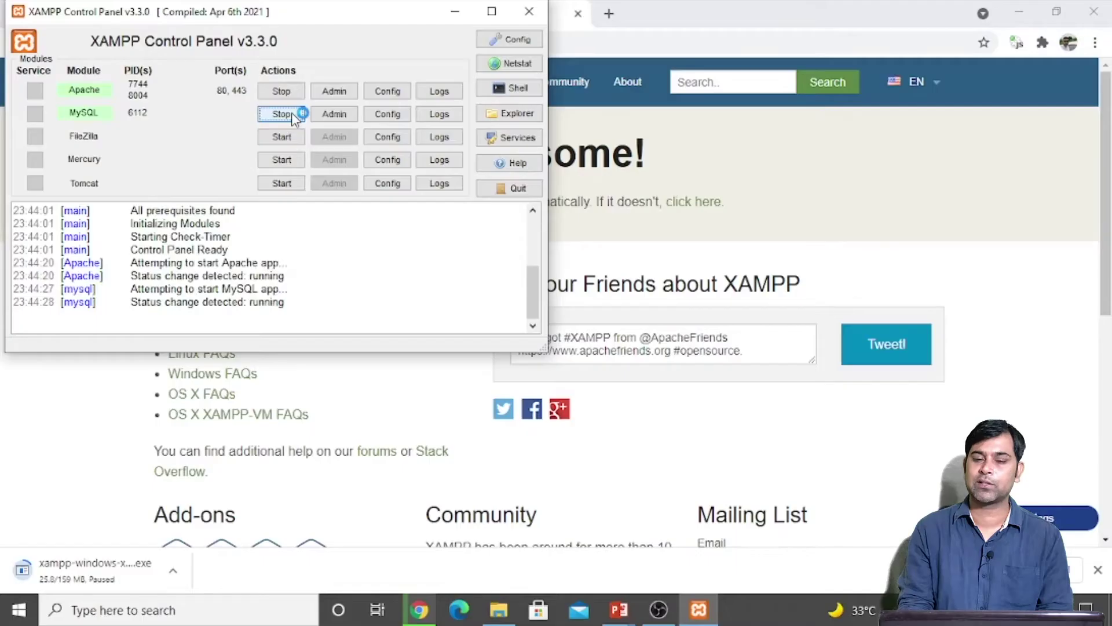
click(458, 14)
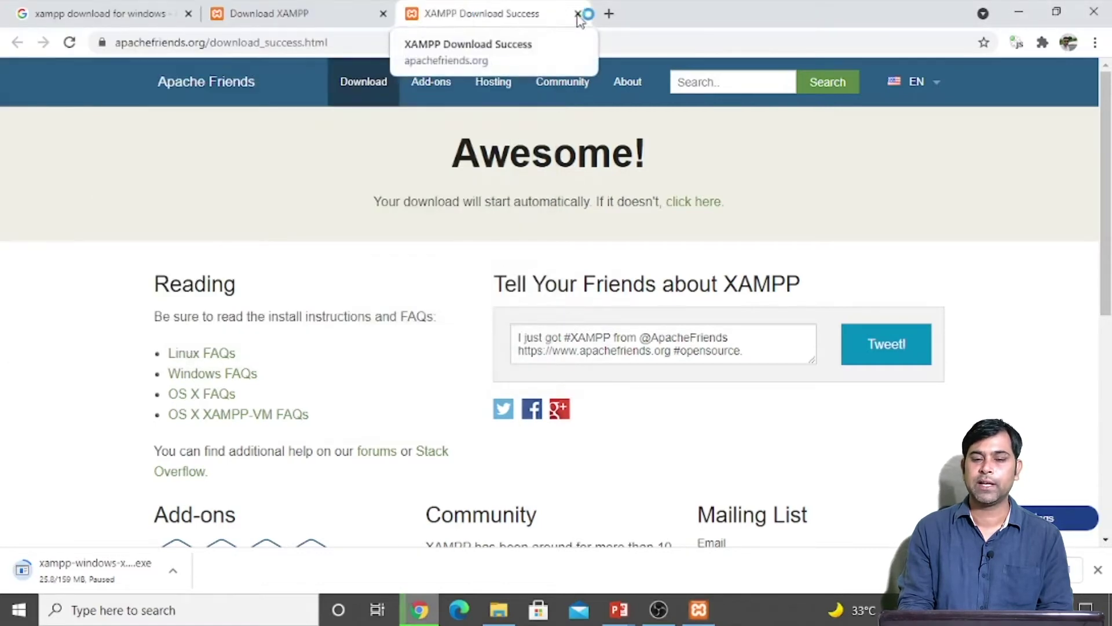
Step: Open a new tab and load localhost to reach the XAMPP dashboard
click(610, 14)
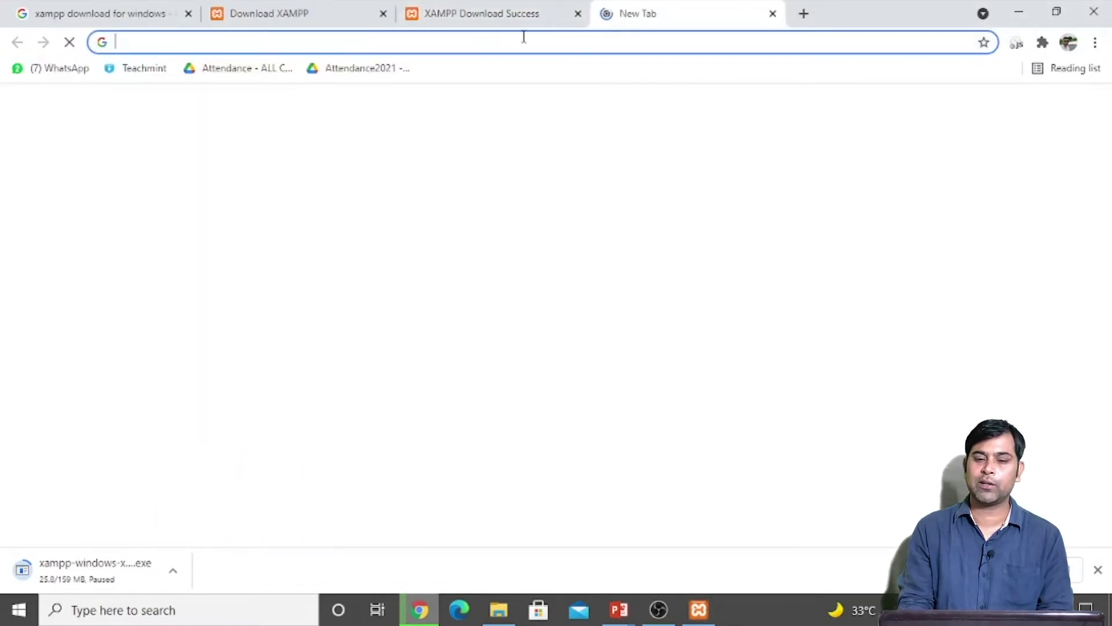
click(514, 42)
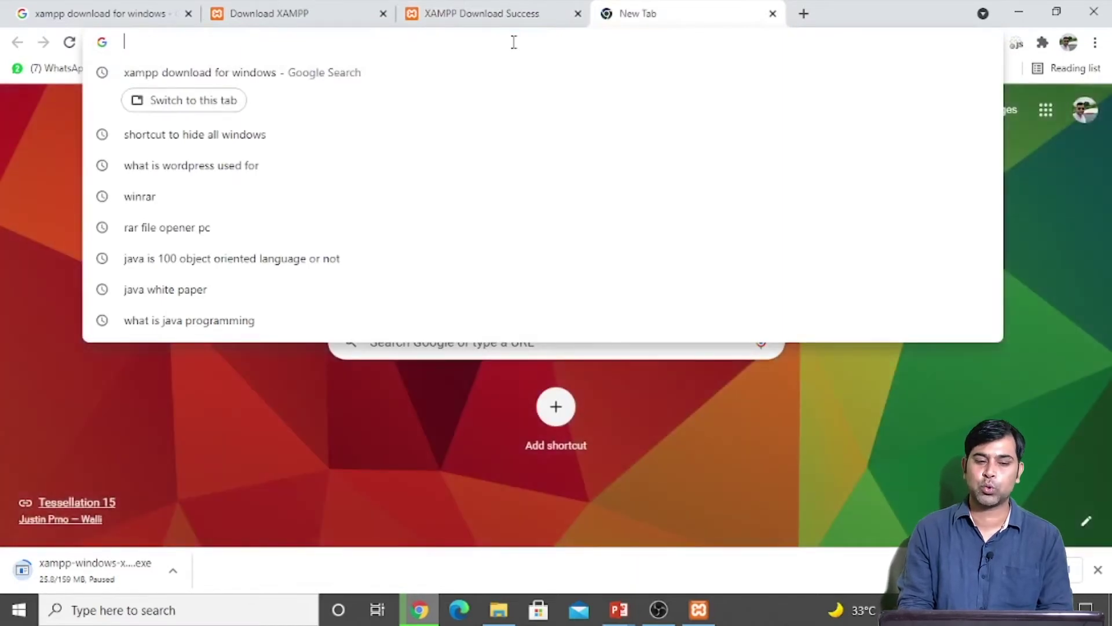
text(local)
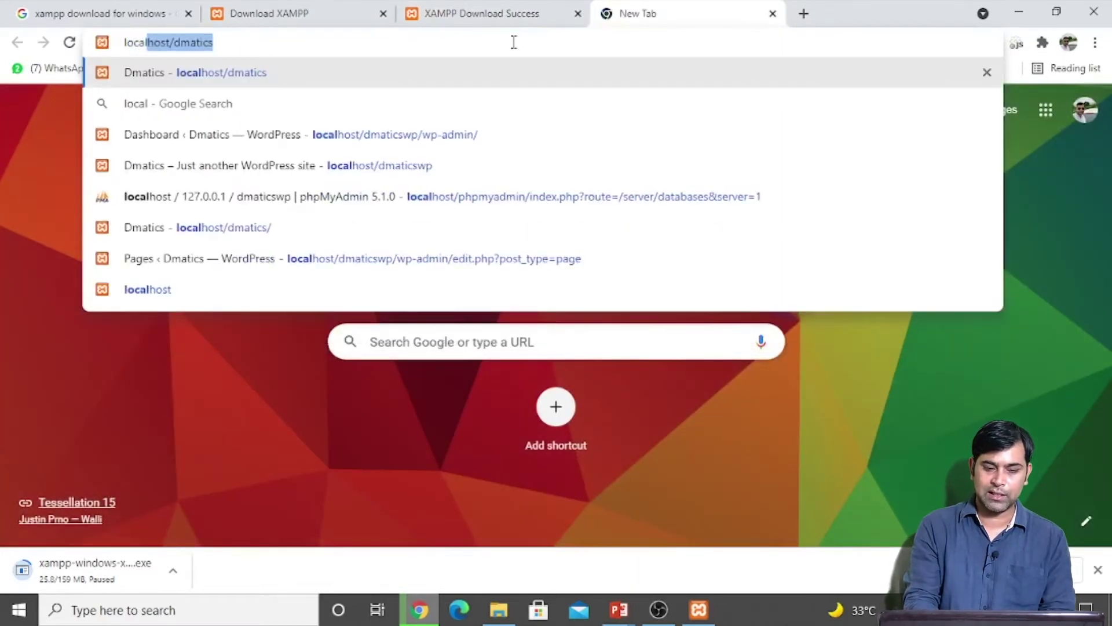
text(host)
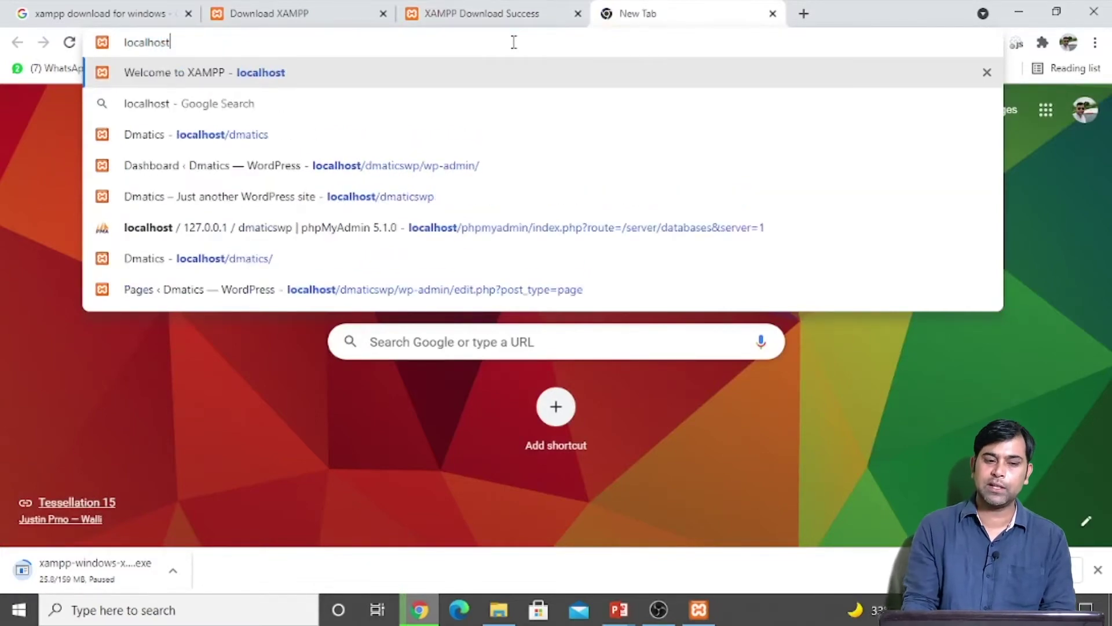
key(Return)
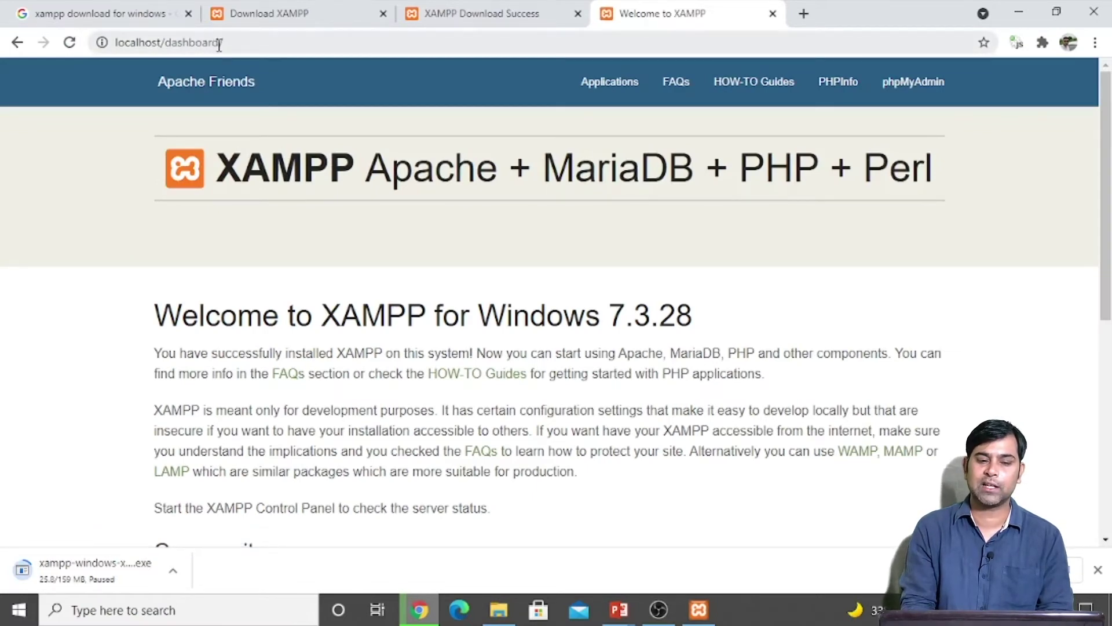
Step: Load the same dashboard at 127.0.0.1 instead
click(248, 42)
drag(249, 41, 3, 17)
text(127)
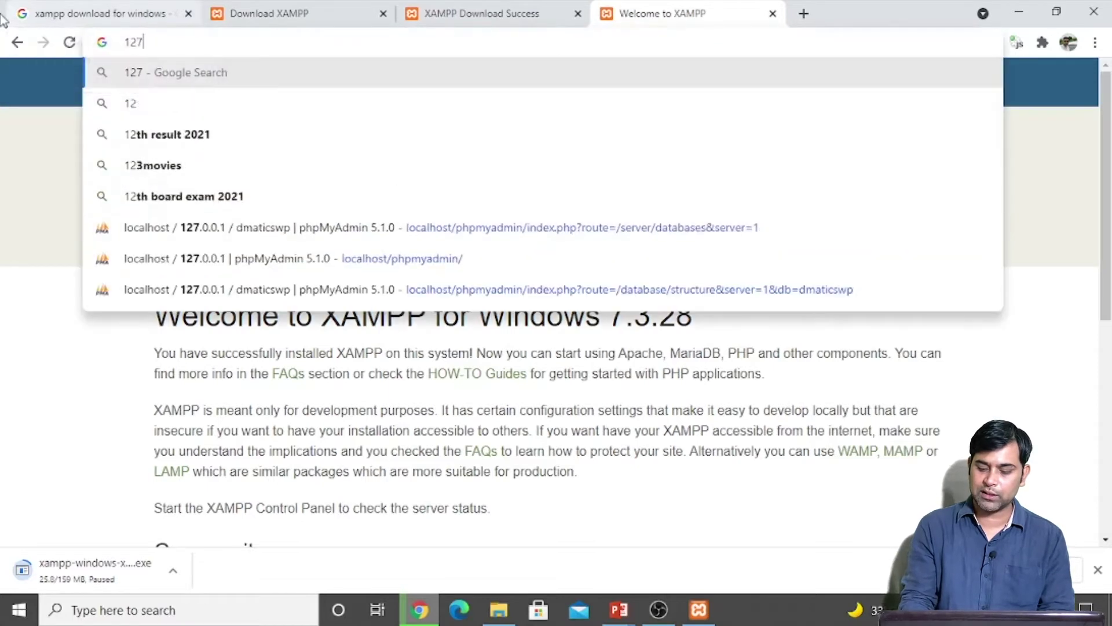
text(.0.0.1)
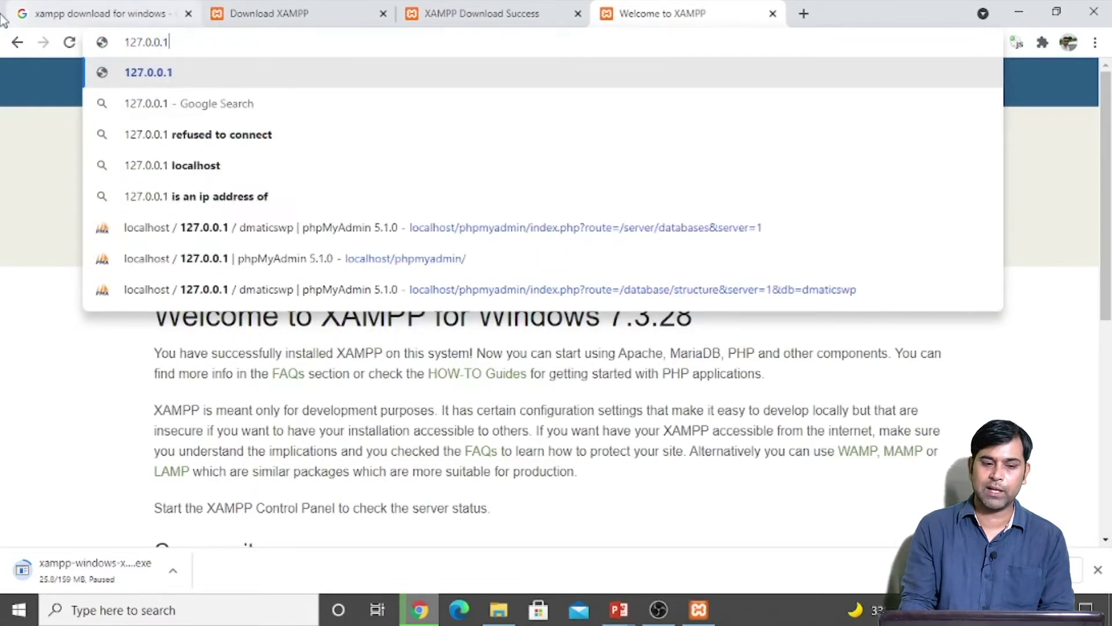
key(Return)
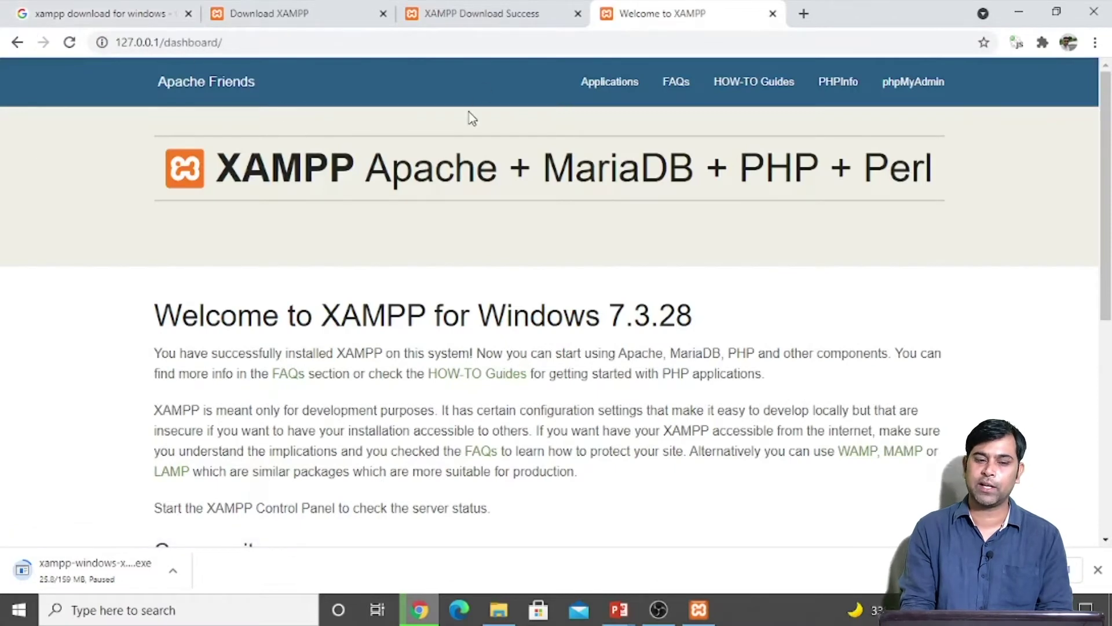
Step: Replace the address with localhost/phpmyadmin
click(238, 41)
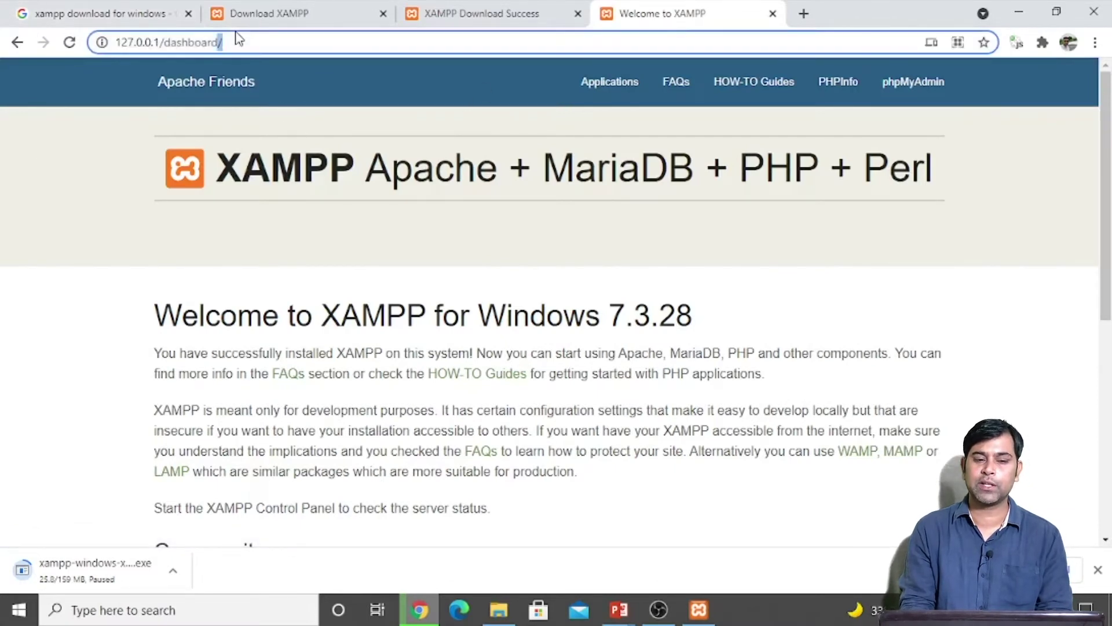
drag(252, 44, 110, 44)
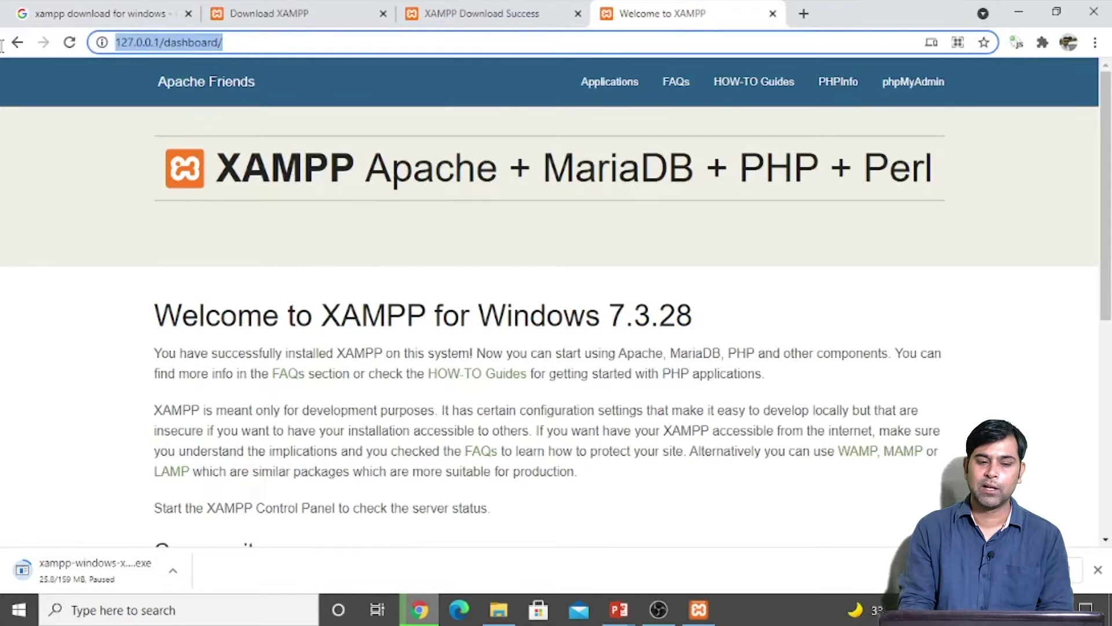
text(localhost)
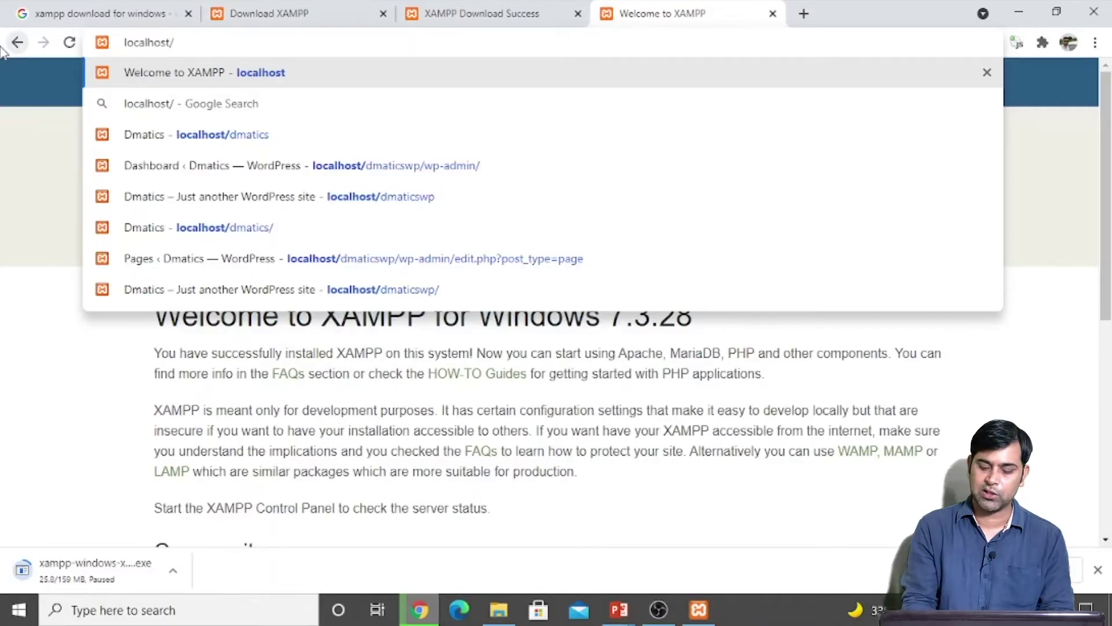
text(phpmya)
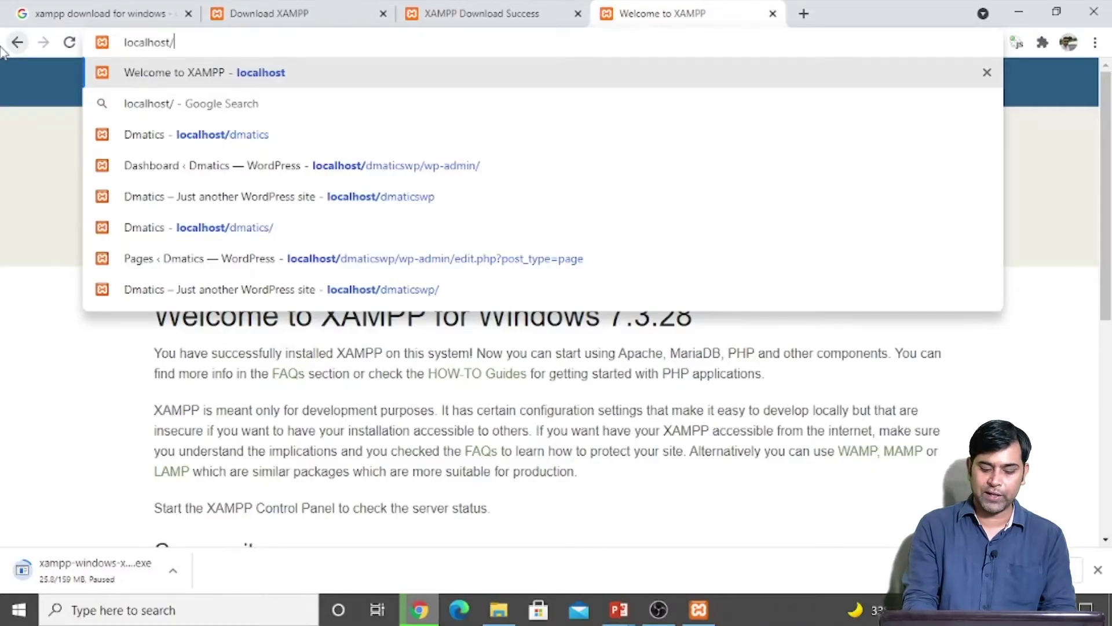
text(dmin)
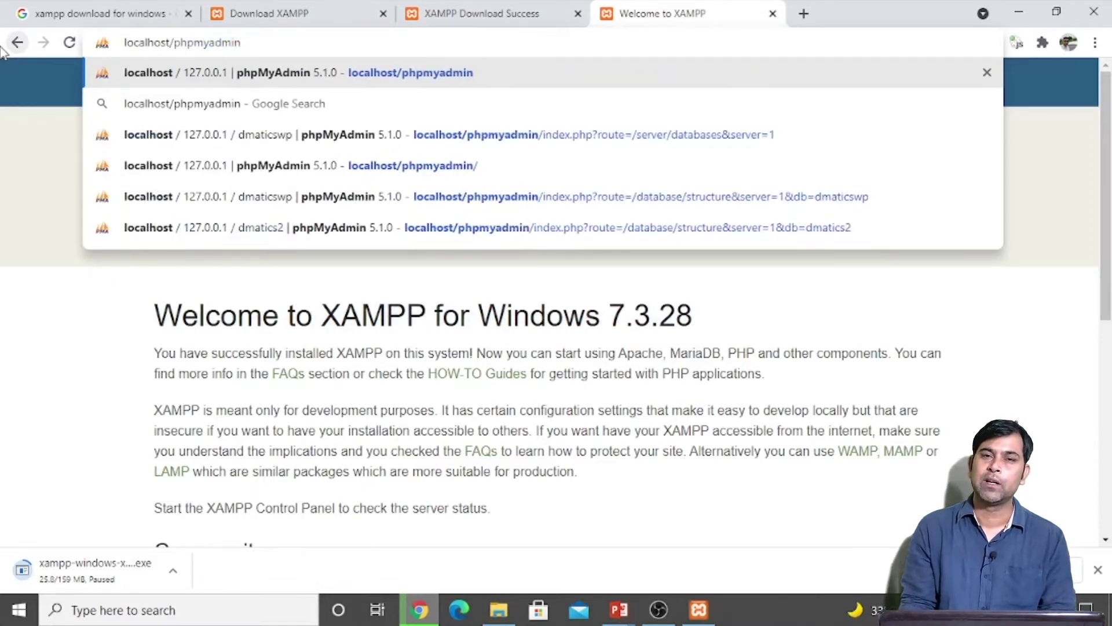
Step: Load localhost/phpmyadmin and create an empty database named s4surenwp
key(Return)
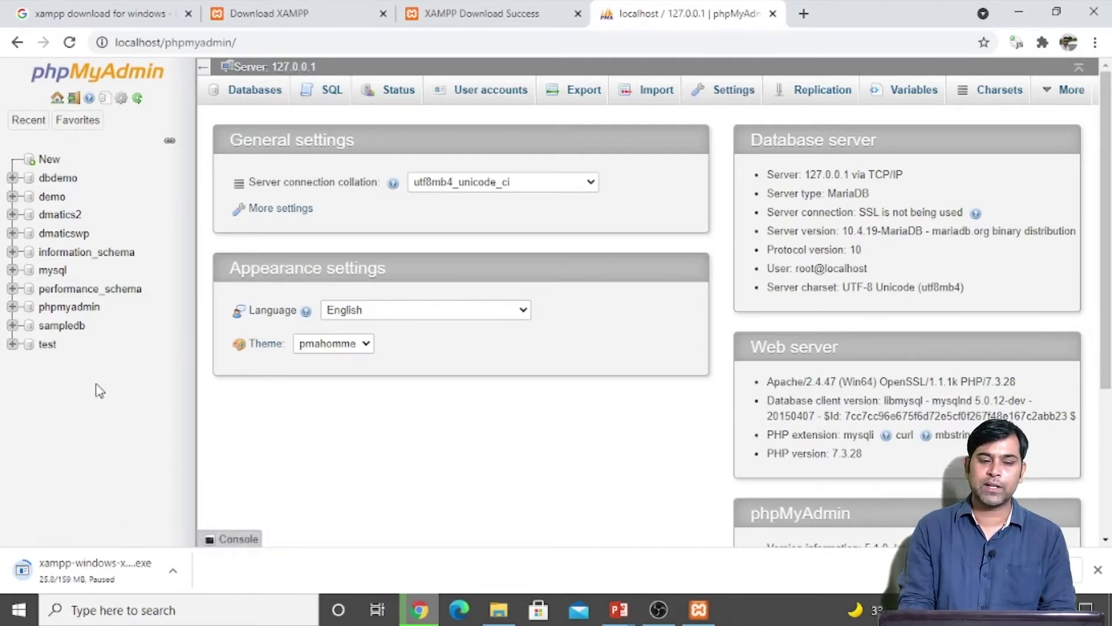
click(49, 165)
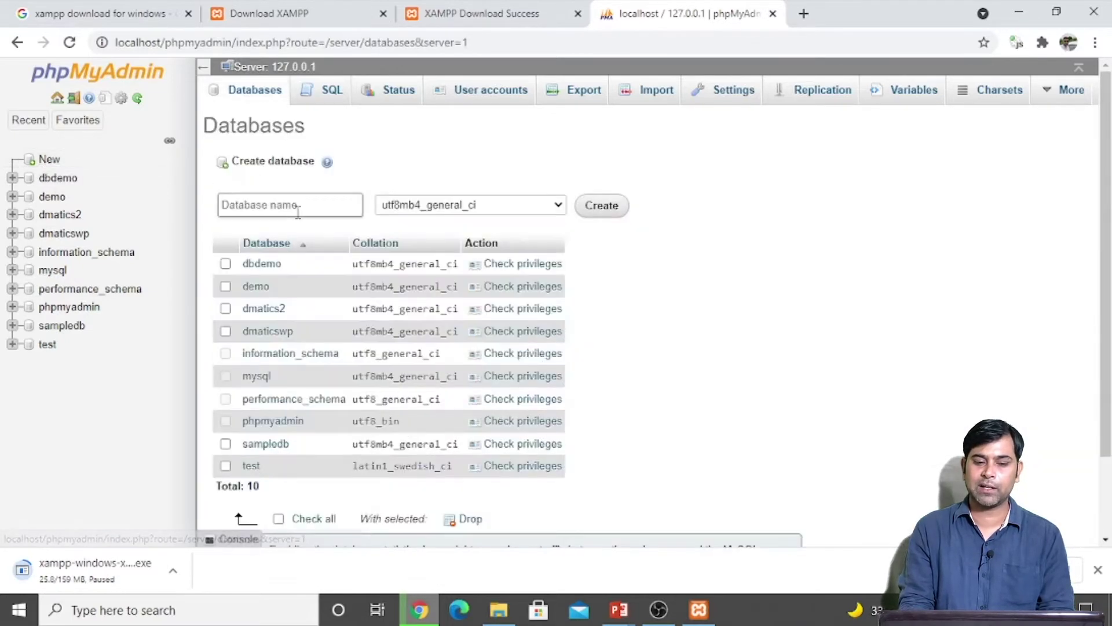
click(284, 209)
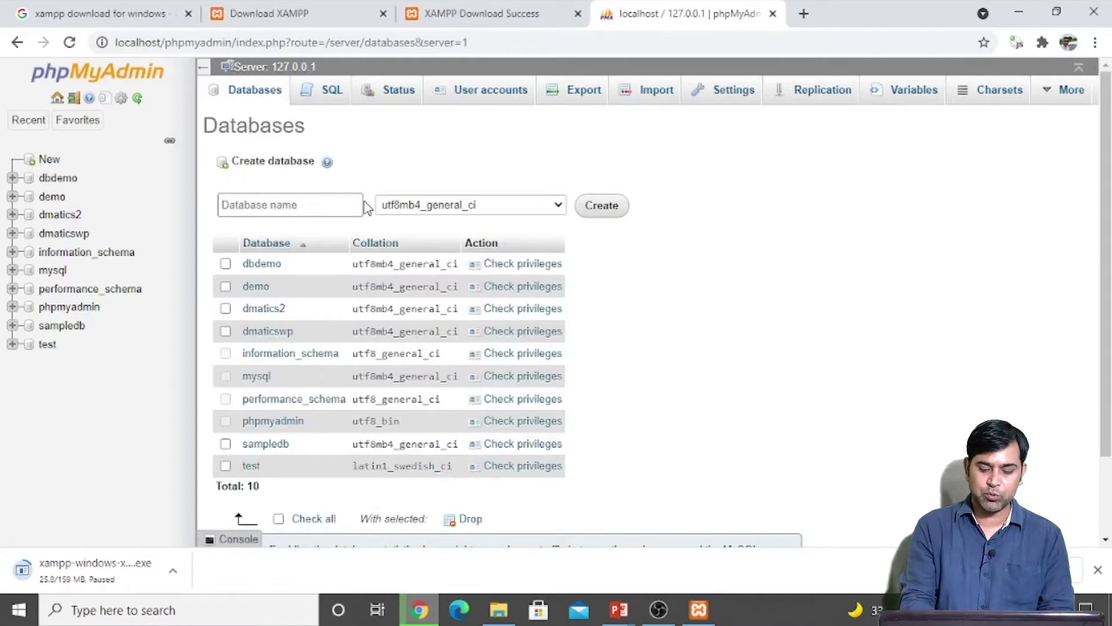
text(s4s)
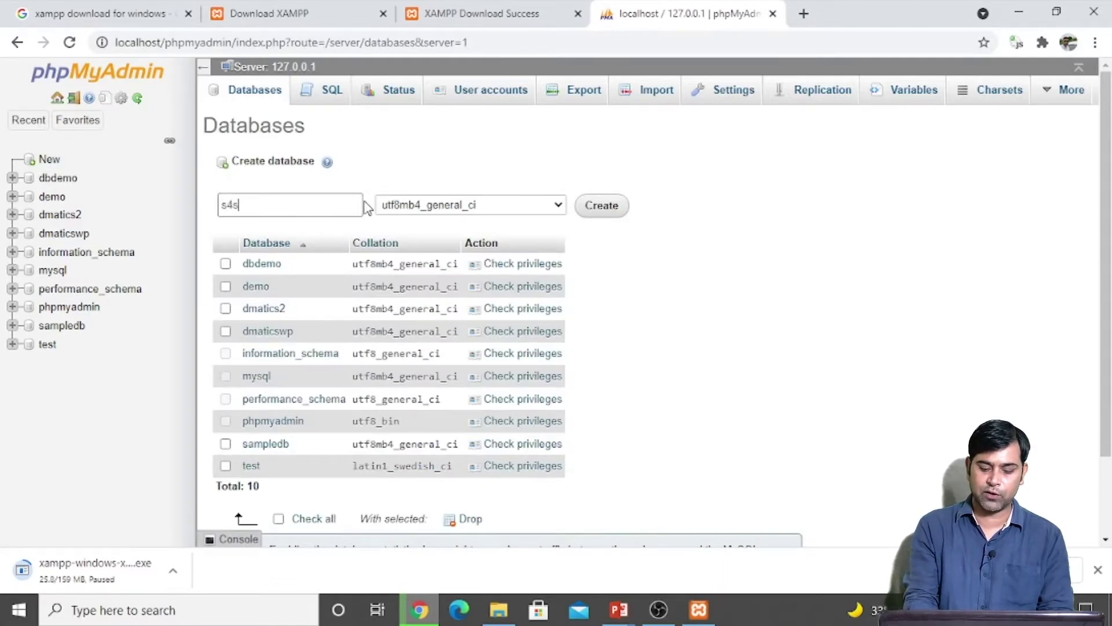
text(urenwp)
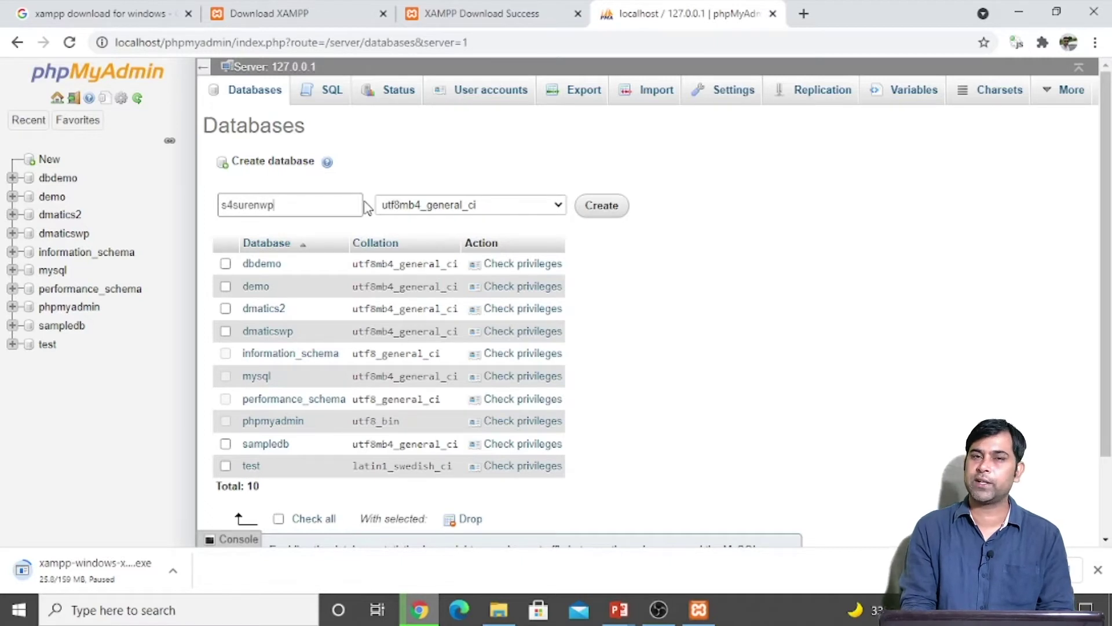
click(595, 211)
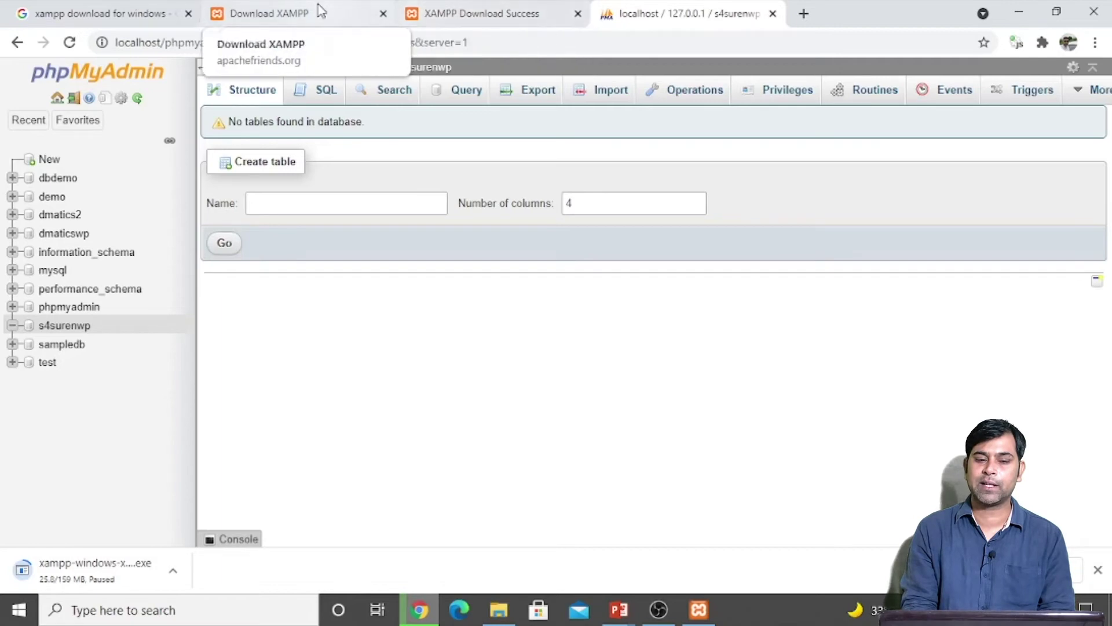
click(133, 17)
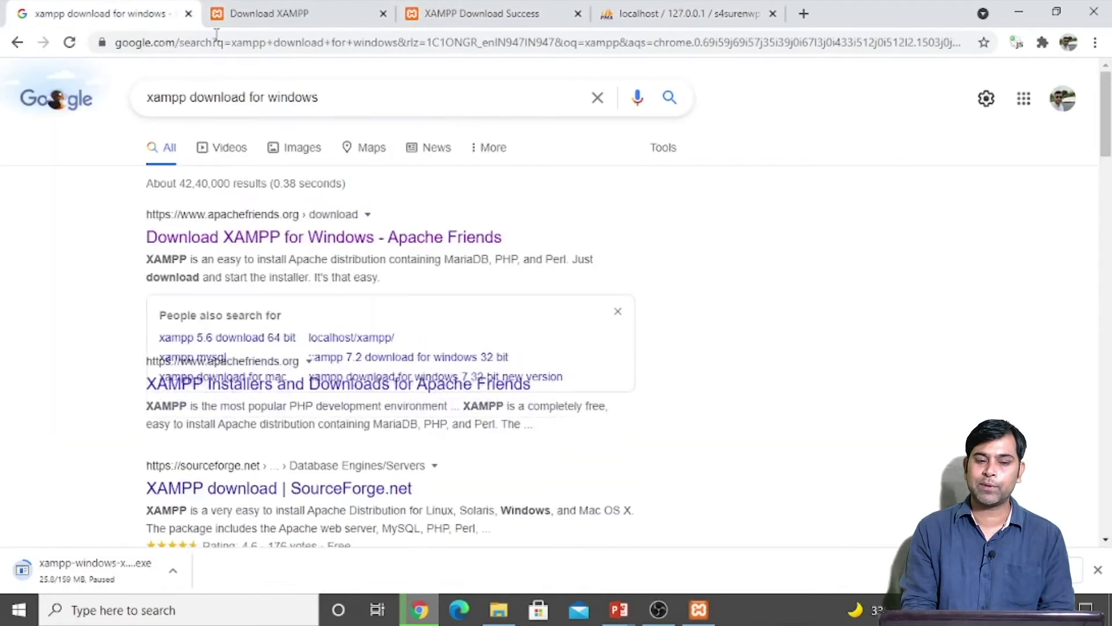
Step: Search Google for wordpress download and download WordPress 5.8 from wordpress.org
drag(338, 96, 85, 107)
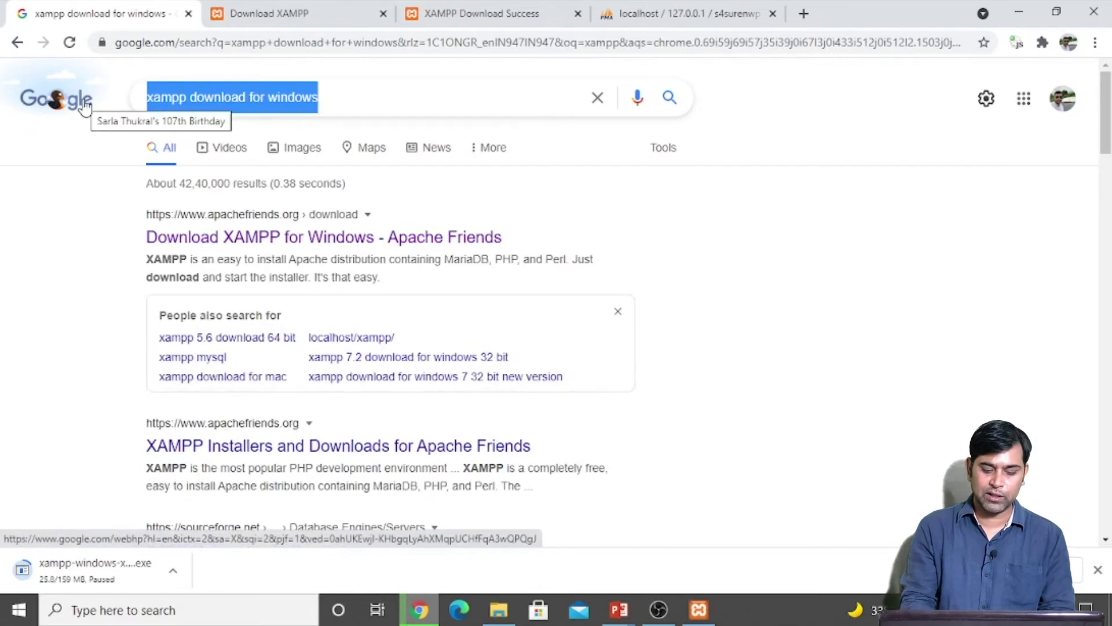
text(wordp)
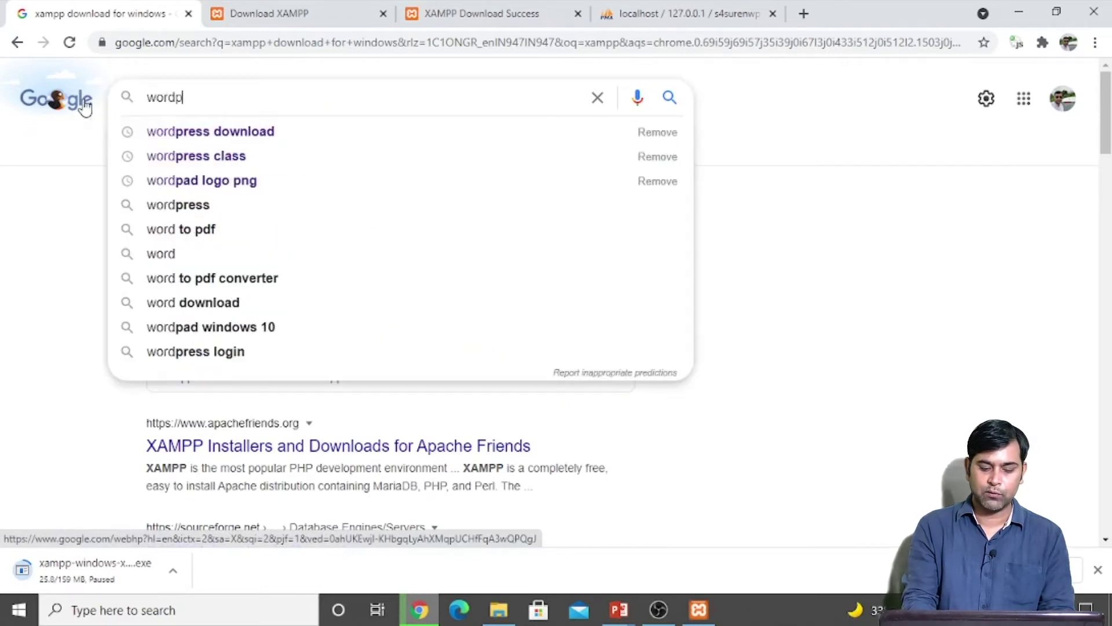
text(ress)
key(Down)
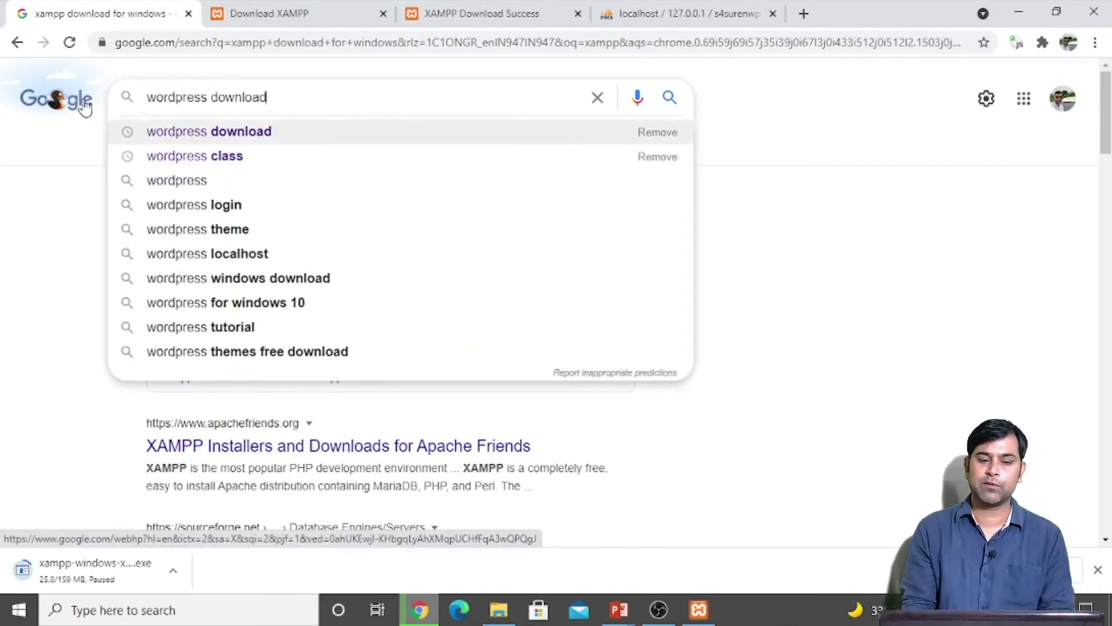
key(Return)
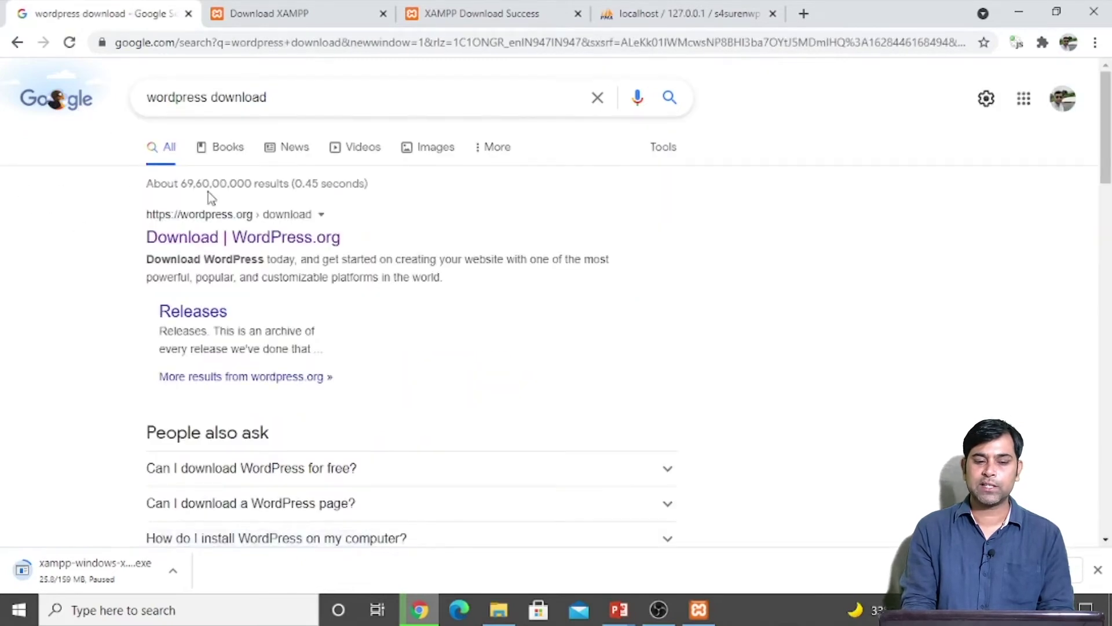
click(244, 239)
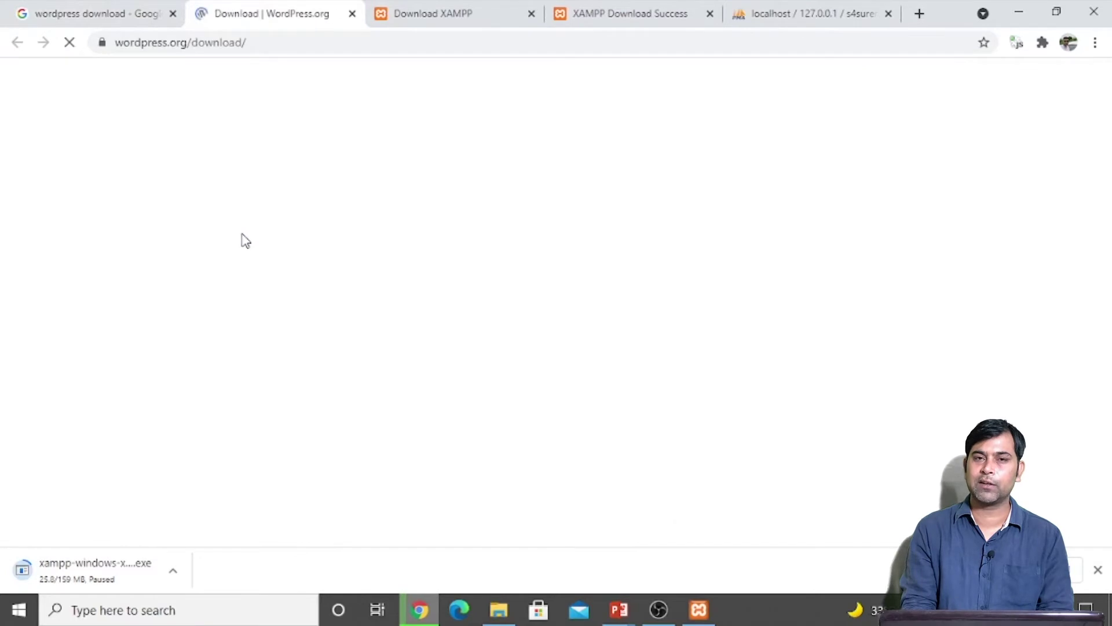
scroll(391, 388, down, 10)
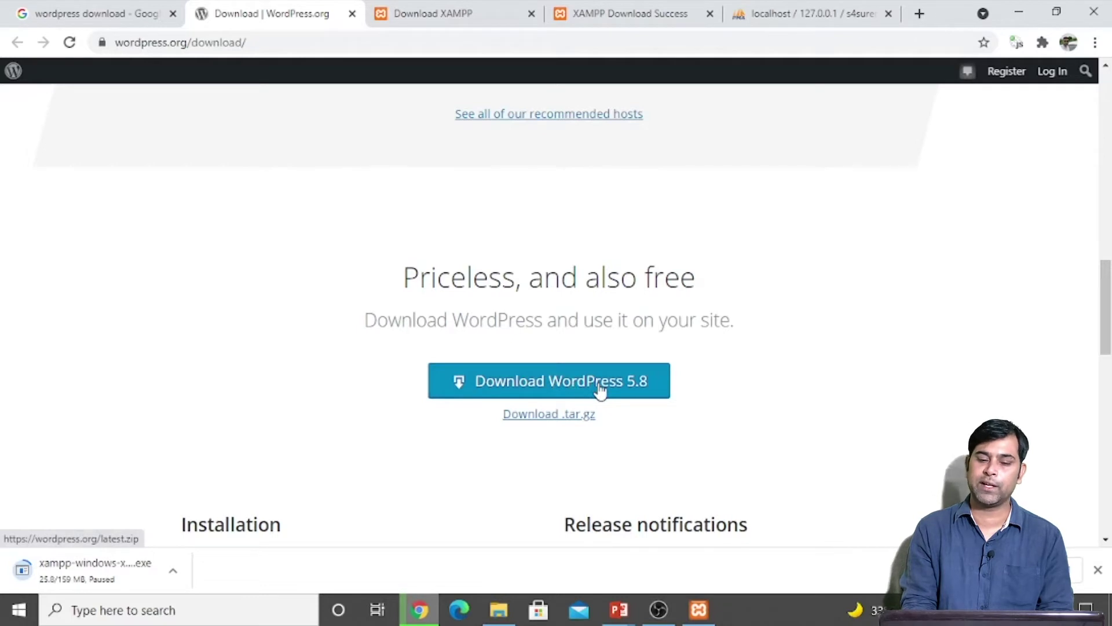
click(599, 391)
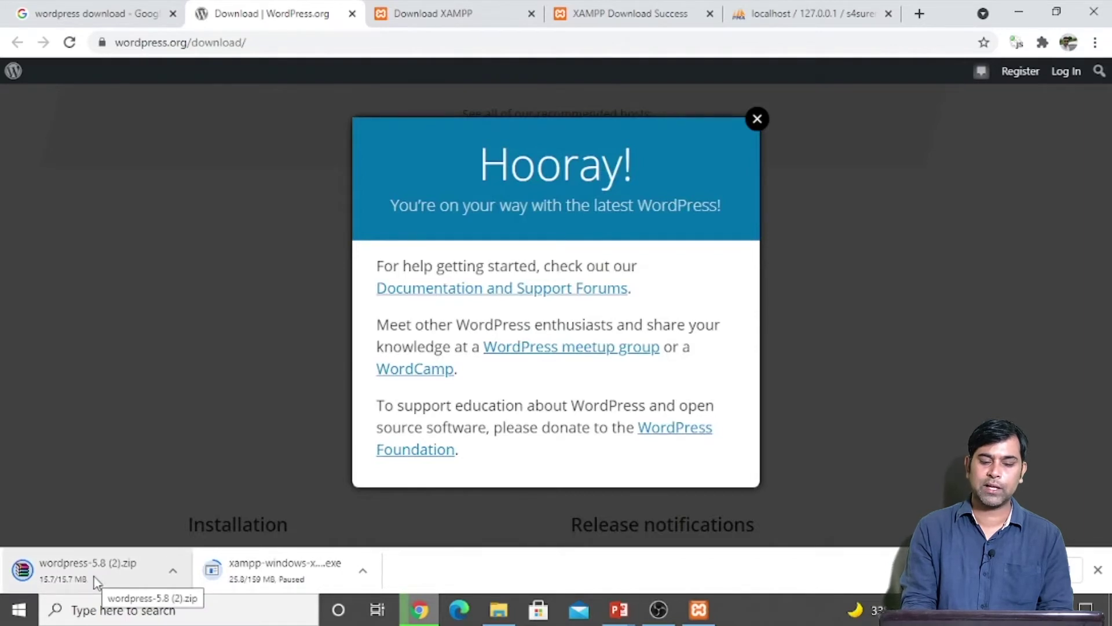
click(757, 119)
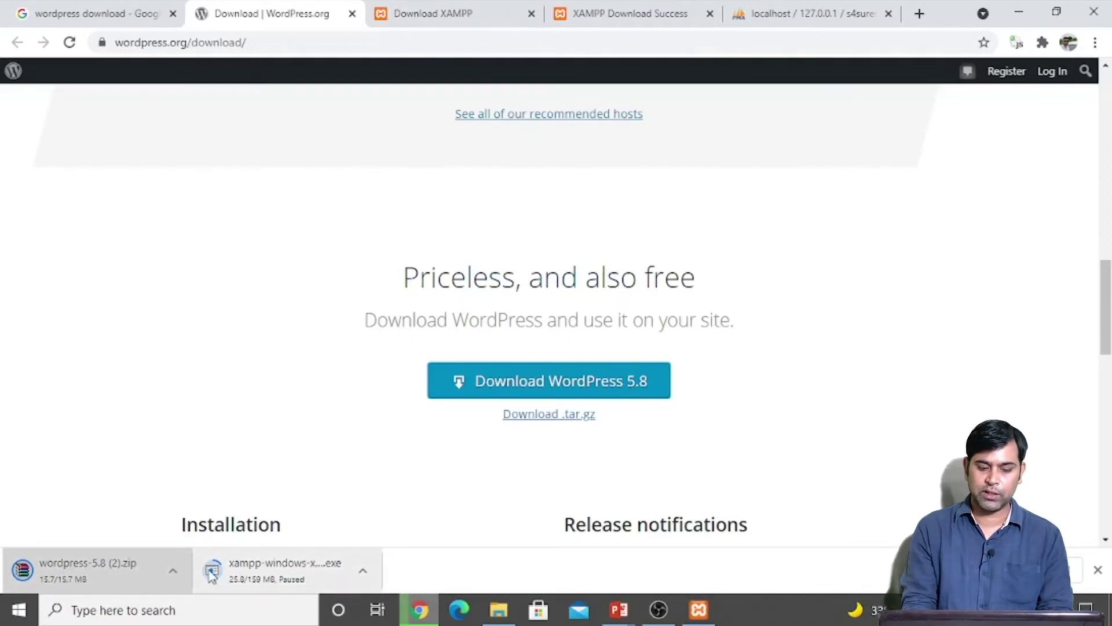
Step: Check Chrome's downloads list and open the Downloads folder in File Explorer
right_click(549, 381)
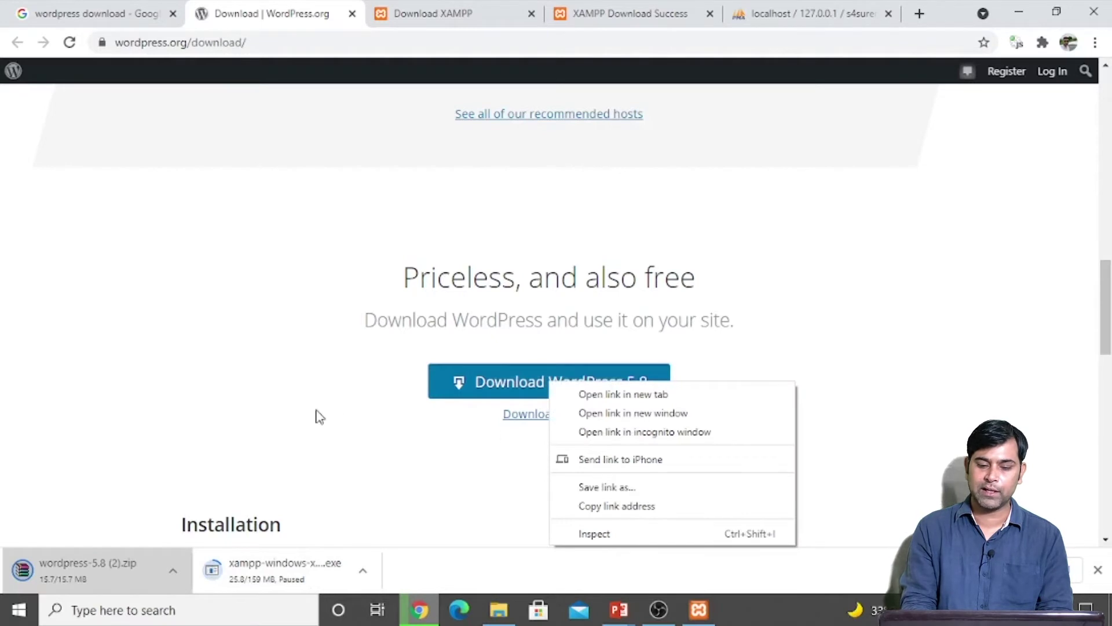
click(237, 397)
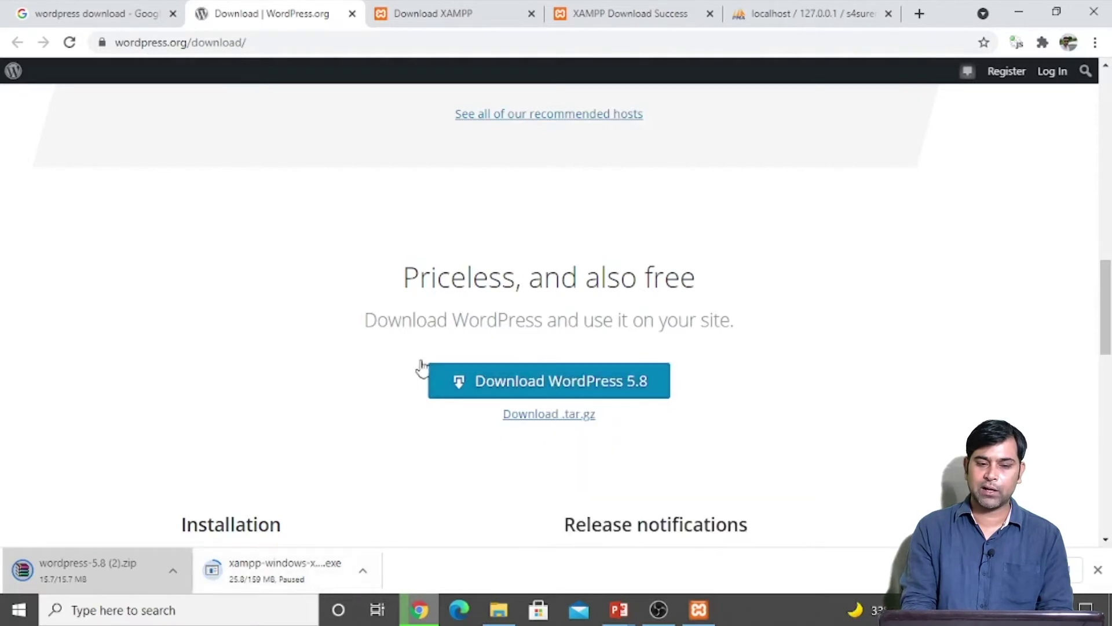
click(1054, 569)
click(500, 610)
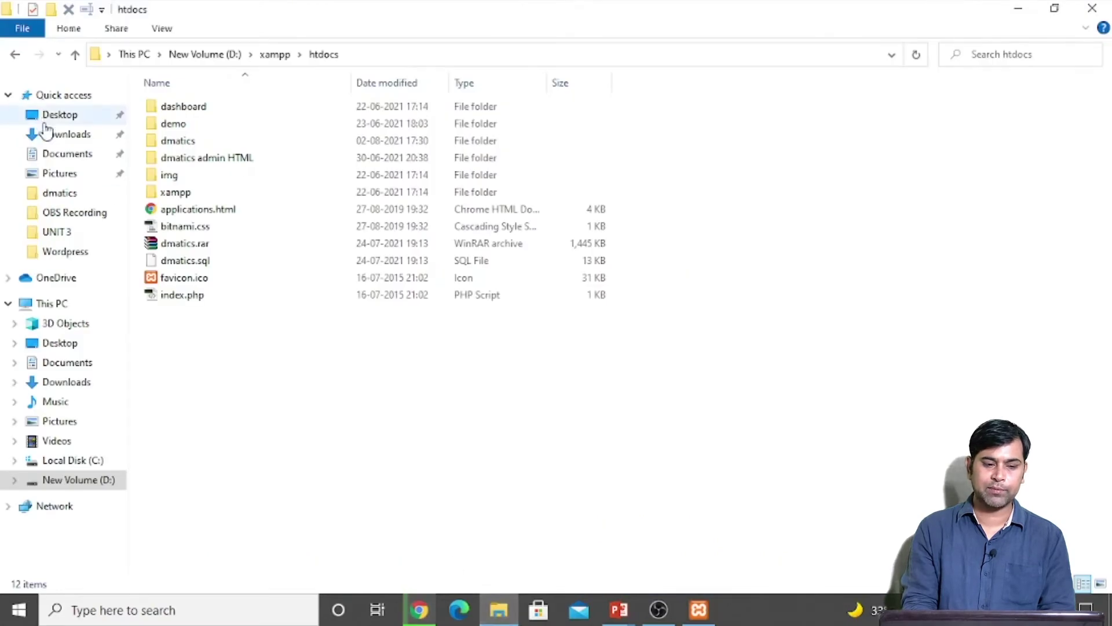
click(57, 136)
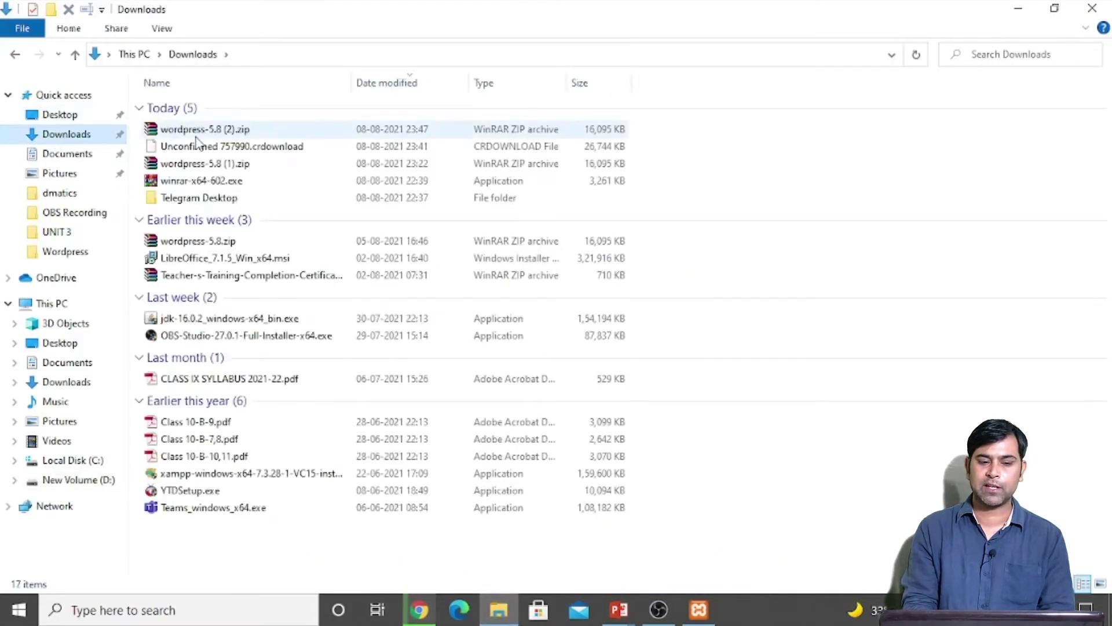
Step: Copy wordpress-5.8 (2).zip from Downloads into D:\xampp\htdocs
click(196, 135)
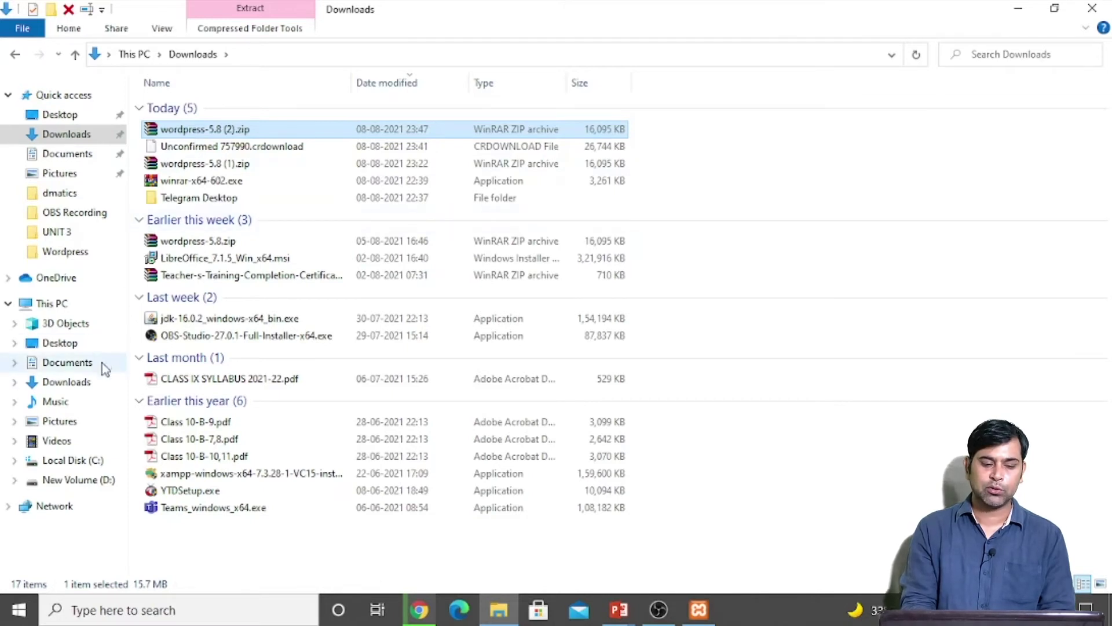
click(89, 483)
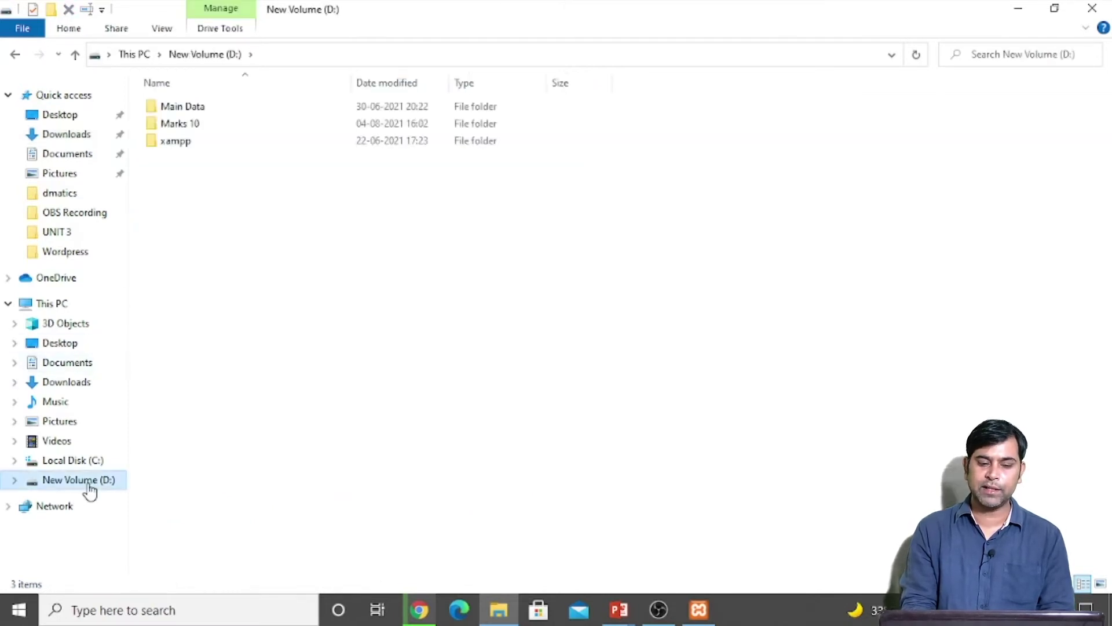
double_click(176, 141)
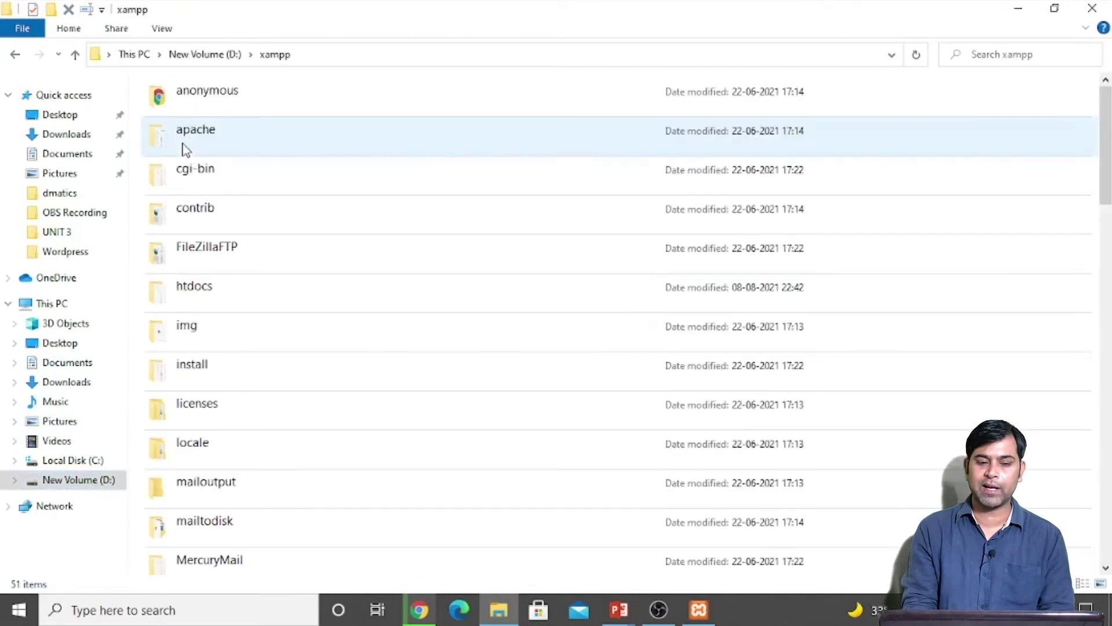
double_click(206, 292)
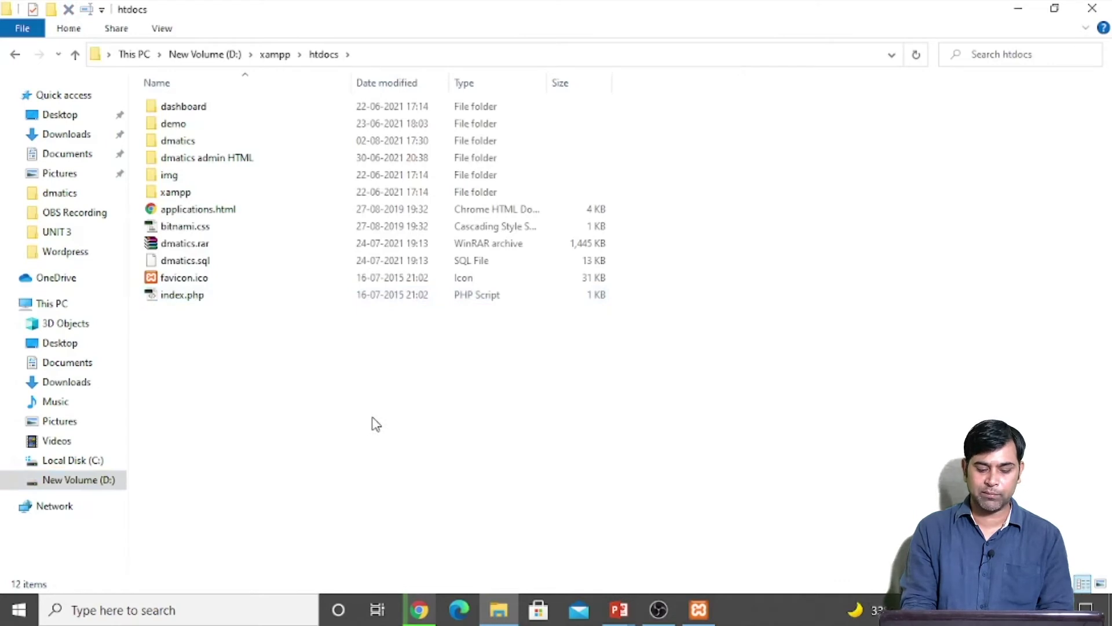
key(ctrl+v)
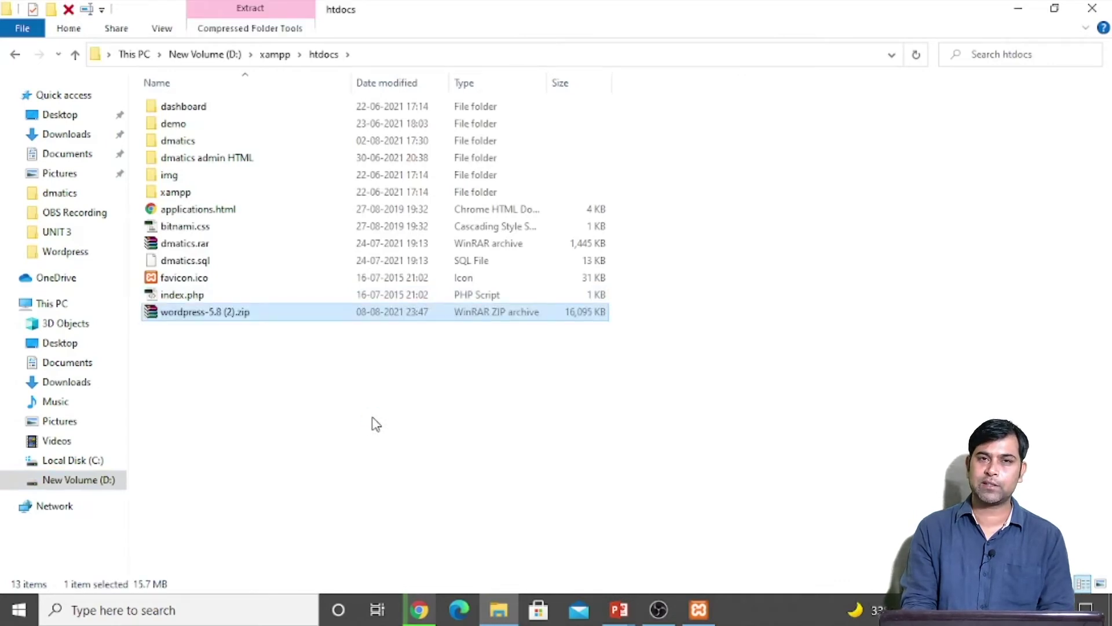
Step: Extract wordpress-5.8 (2).zip into a 'wordpress-5.8 (2)' folder with WinRAR
double_click(194, 313)
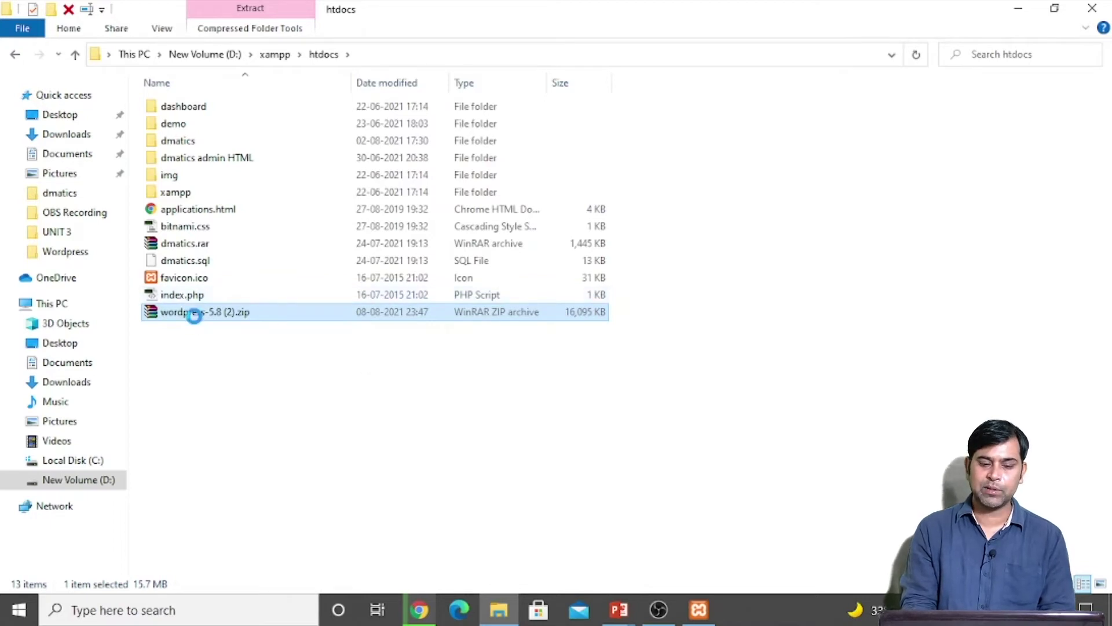
right_click(194, 313)
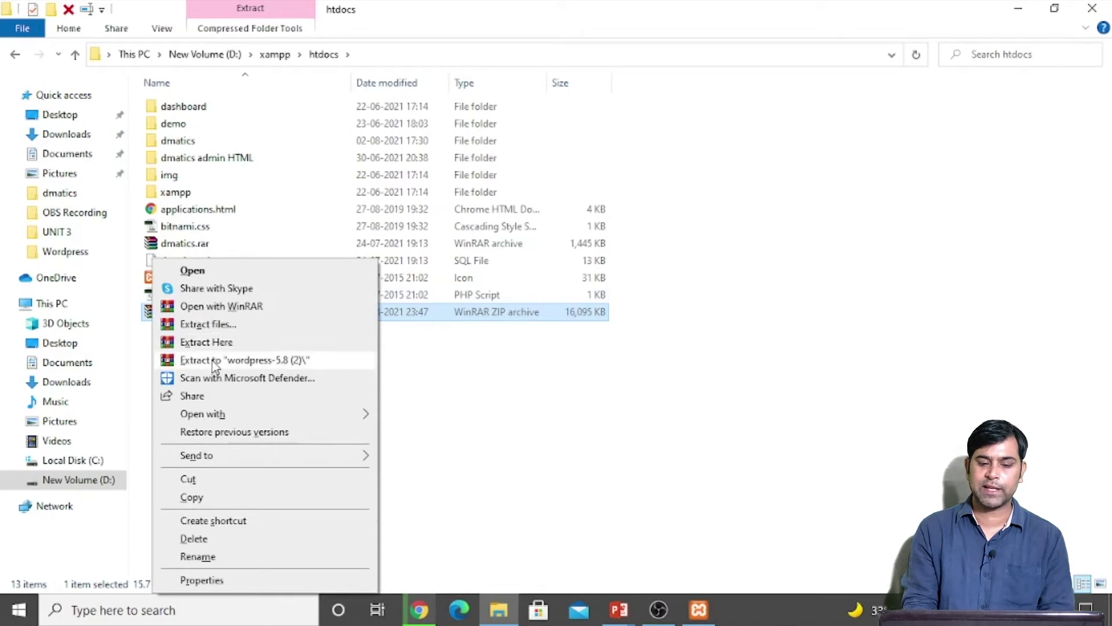
click(281, 360)
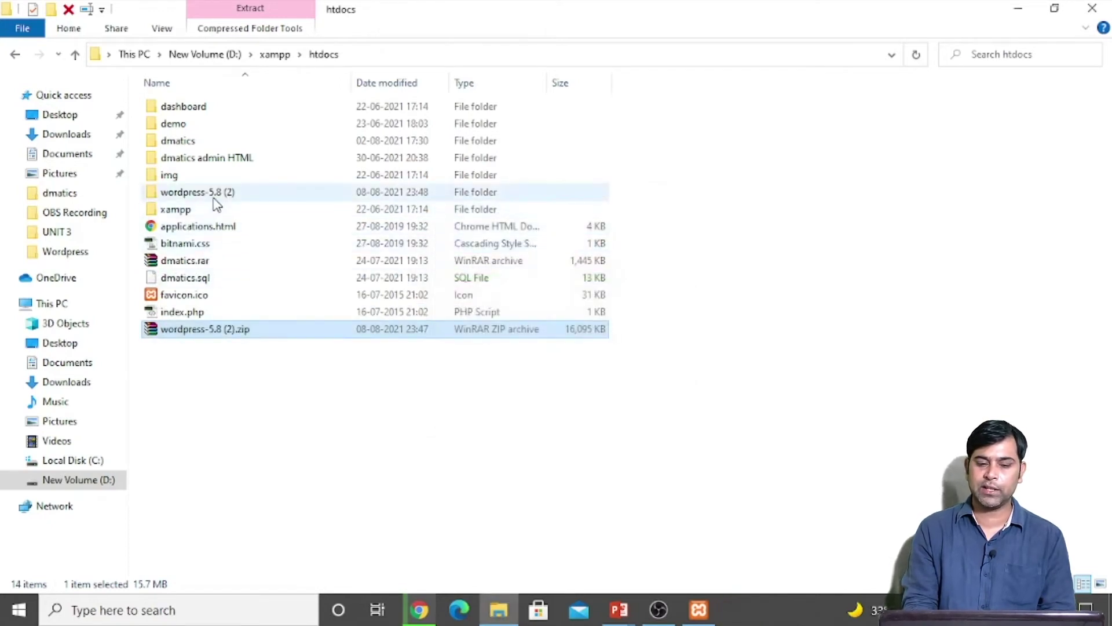
Step: Place the extracted inner wordpress folder directly in htdocs
click(214, 197)
double_click(214, 198)
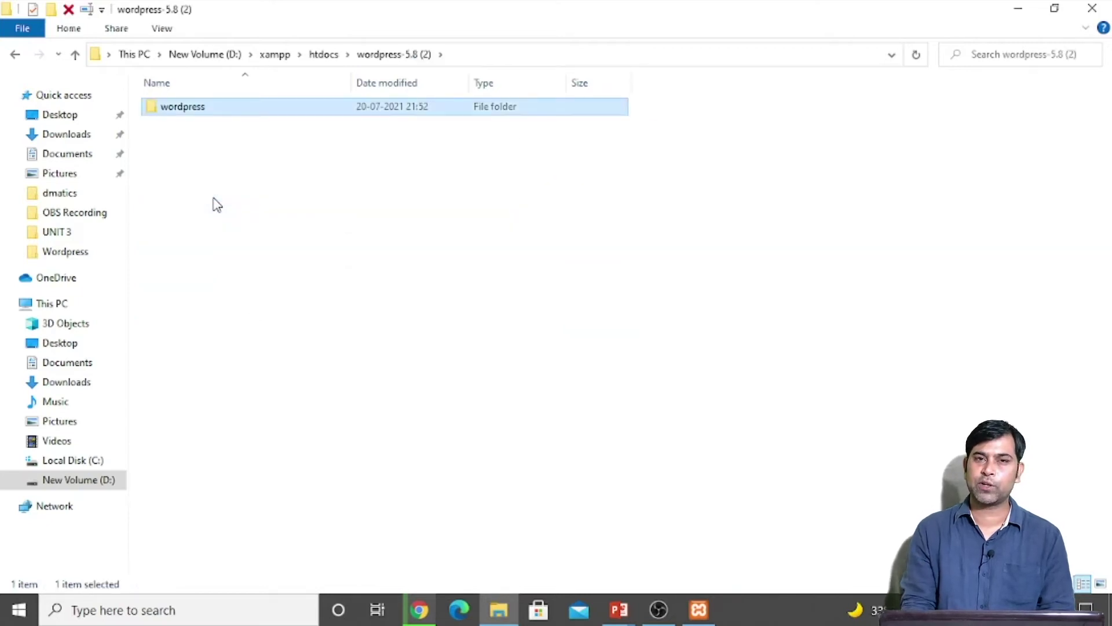
key(Return)
key(Down)
key(Down)
key(Down)
key(BackSpace)
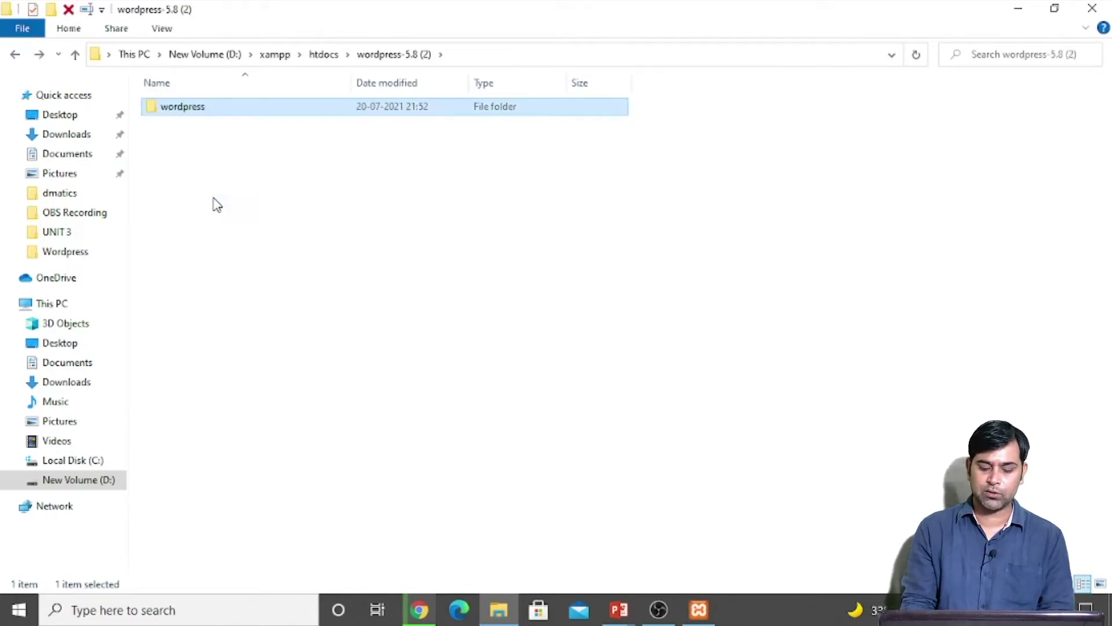
key(BackSpace)
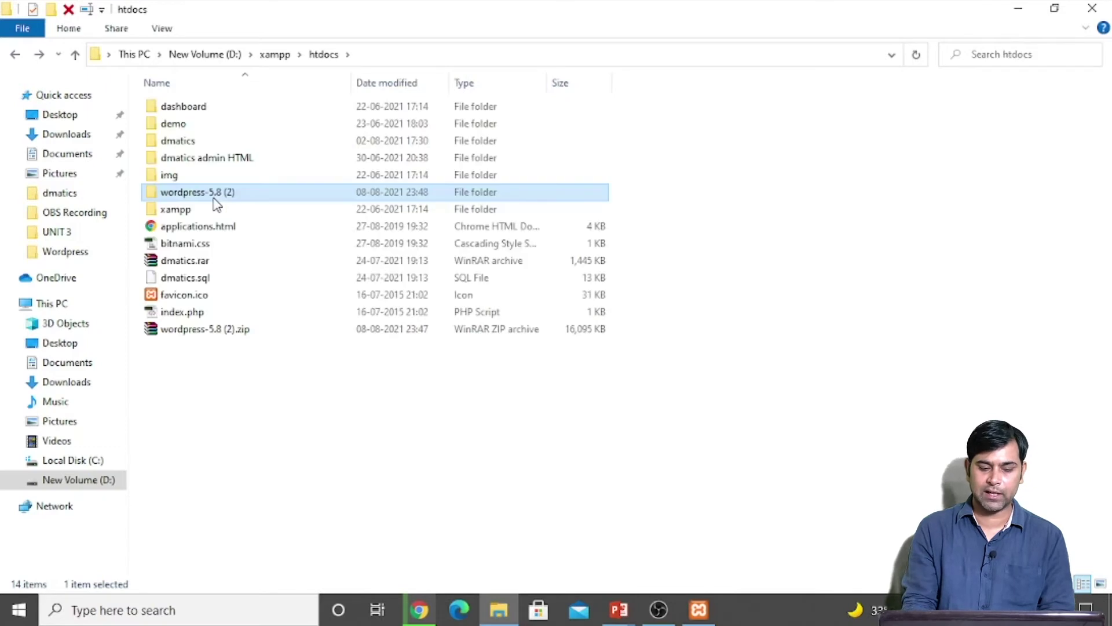
key(ctrl+v)
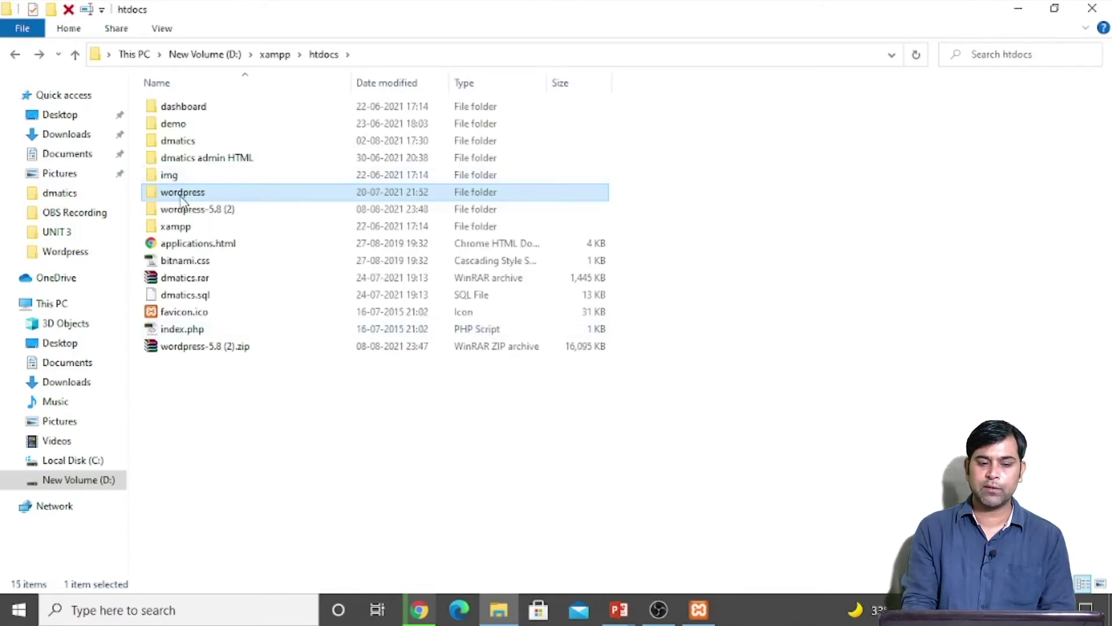
Step: Rename the wordpress folder to s4suren and delete the wordpress-5.8 (2) folder
key(F2)
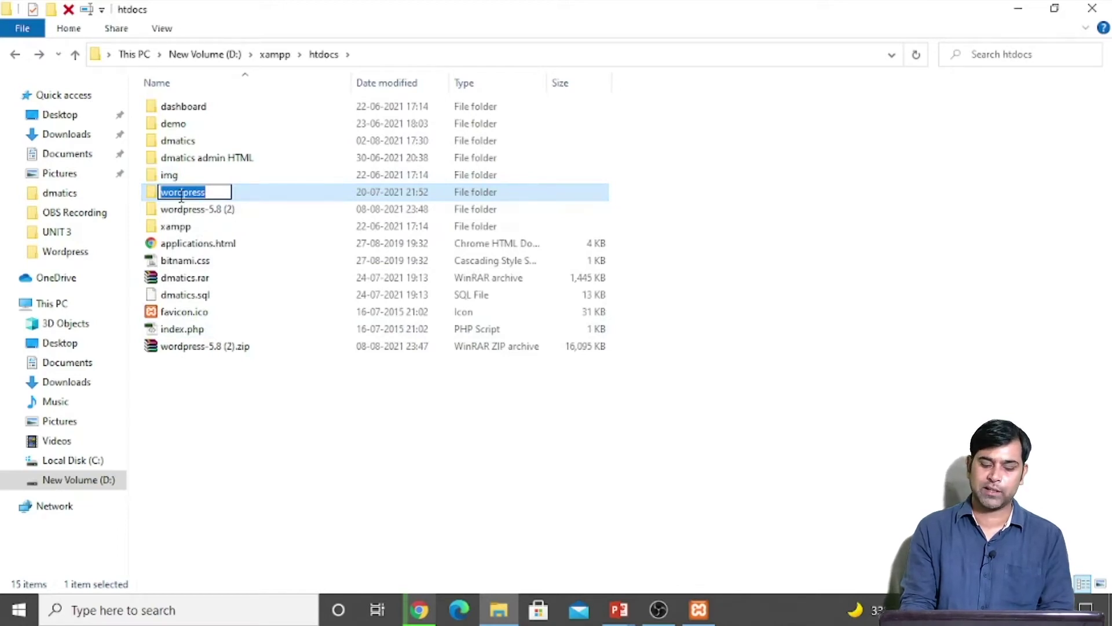
text(4suren)
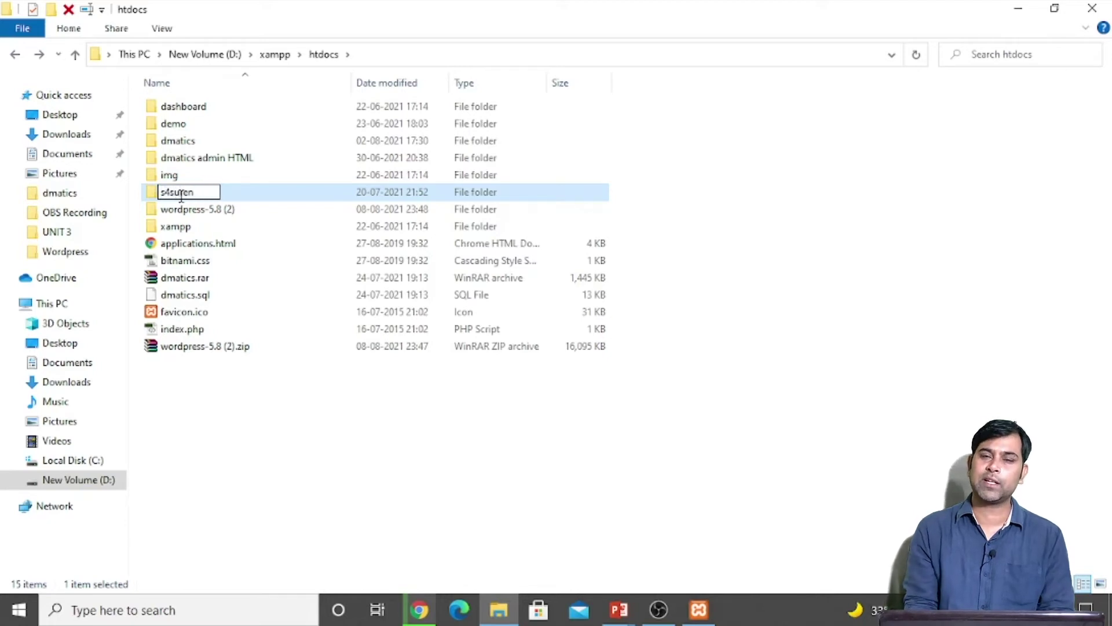
key(Return)
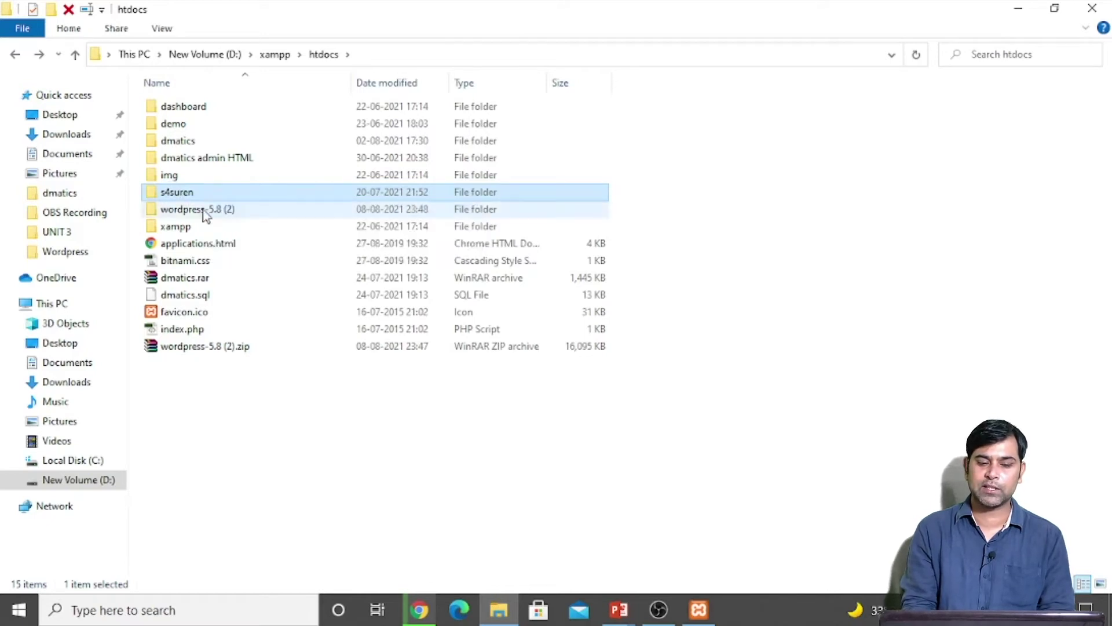
click(207, 214)
key(Delete)
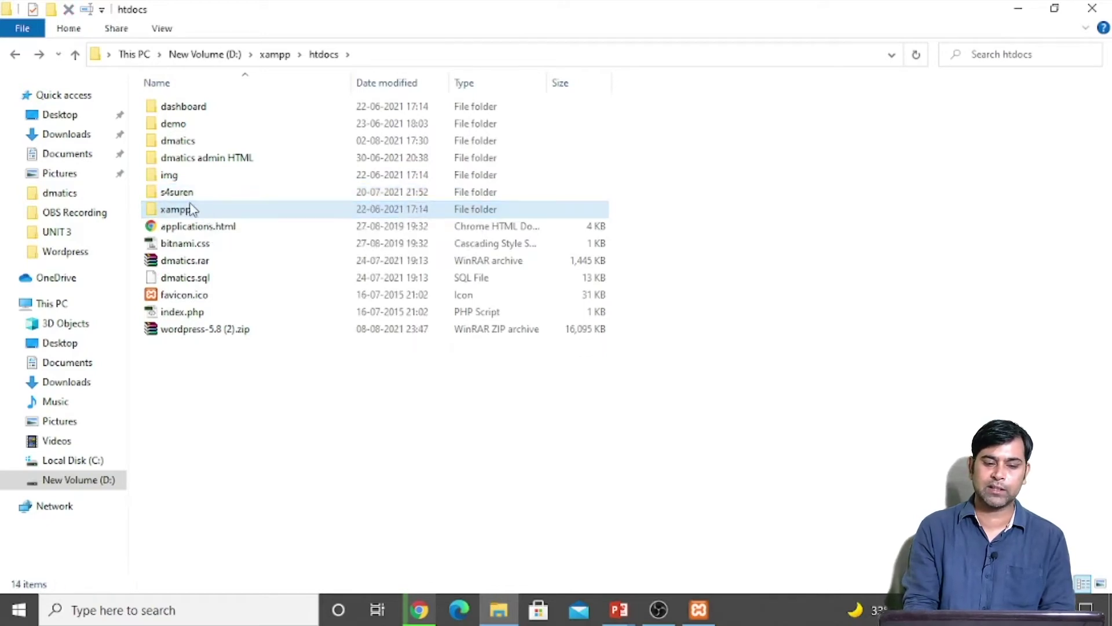
Step: Open the s4suren folder and browse its WordPress files down to wp-content
click(177, 196)
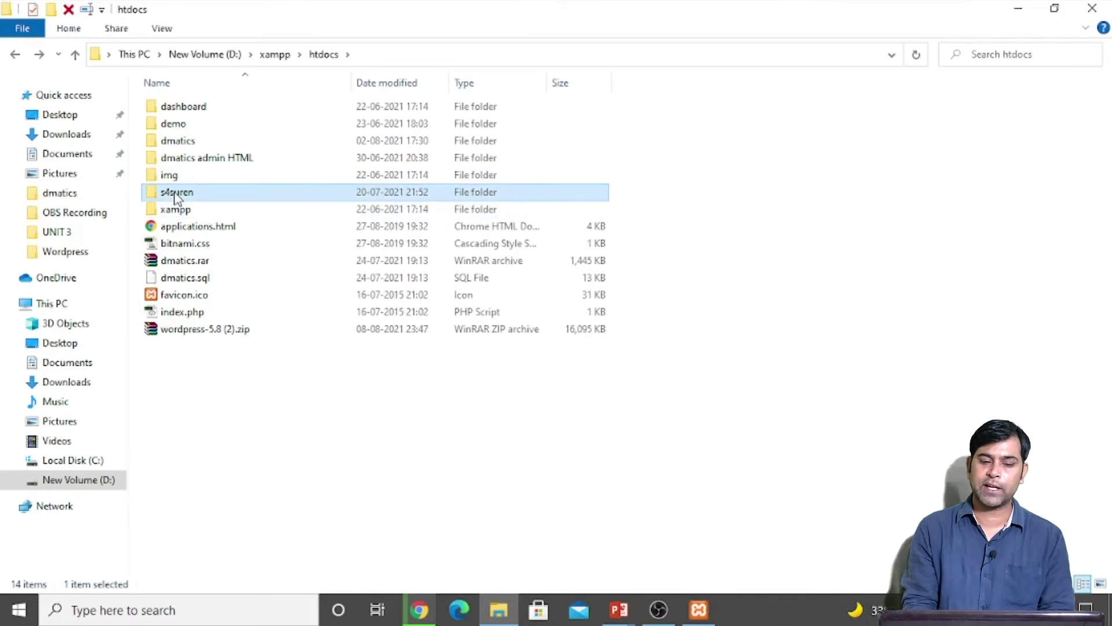
double_click(177, 197)
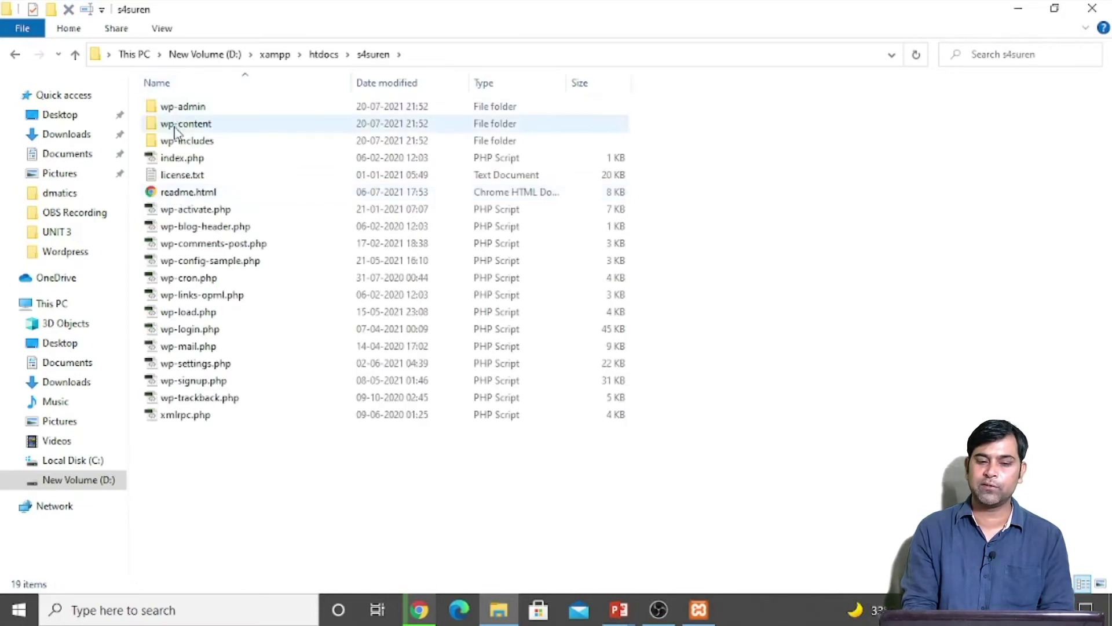
click(200, 110)
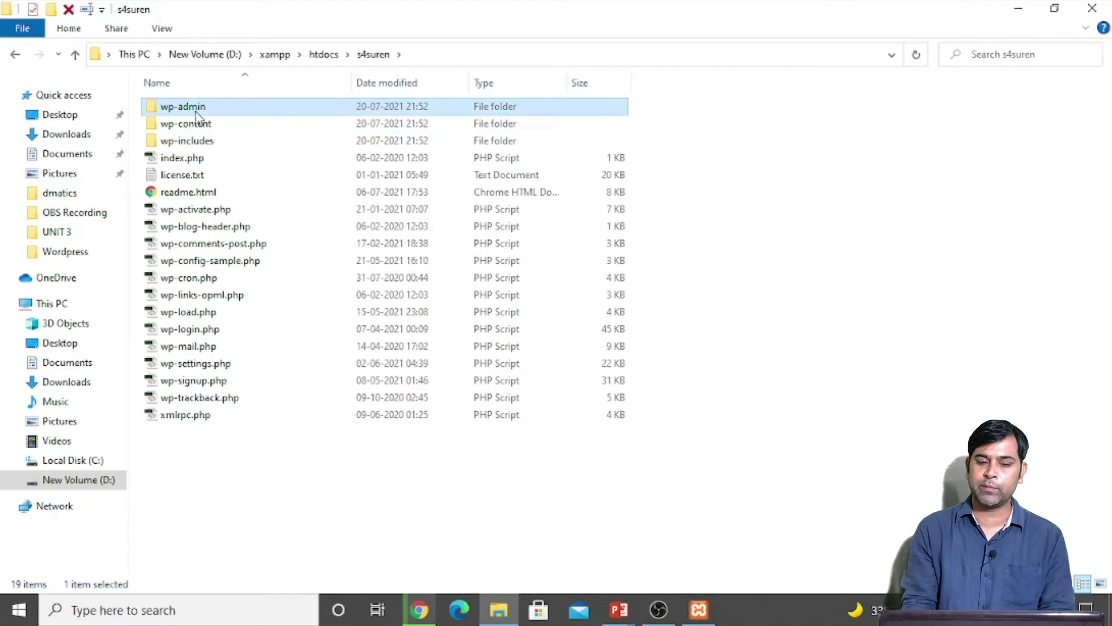
click(241, 121)
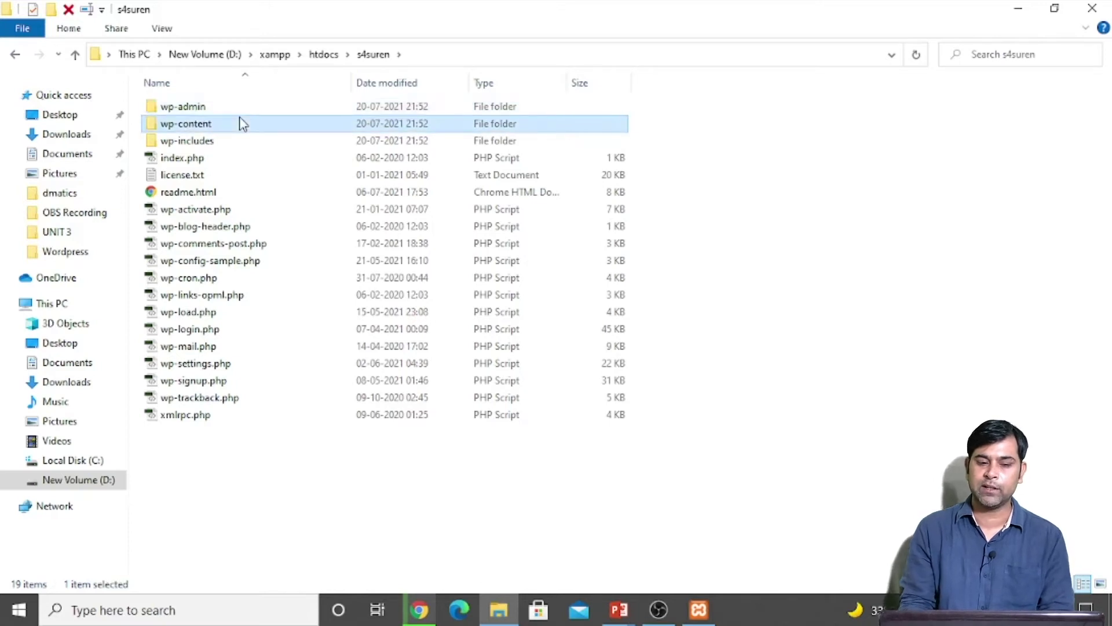
key(Down)
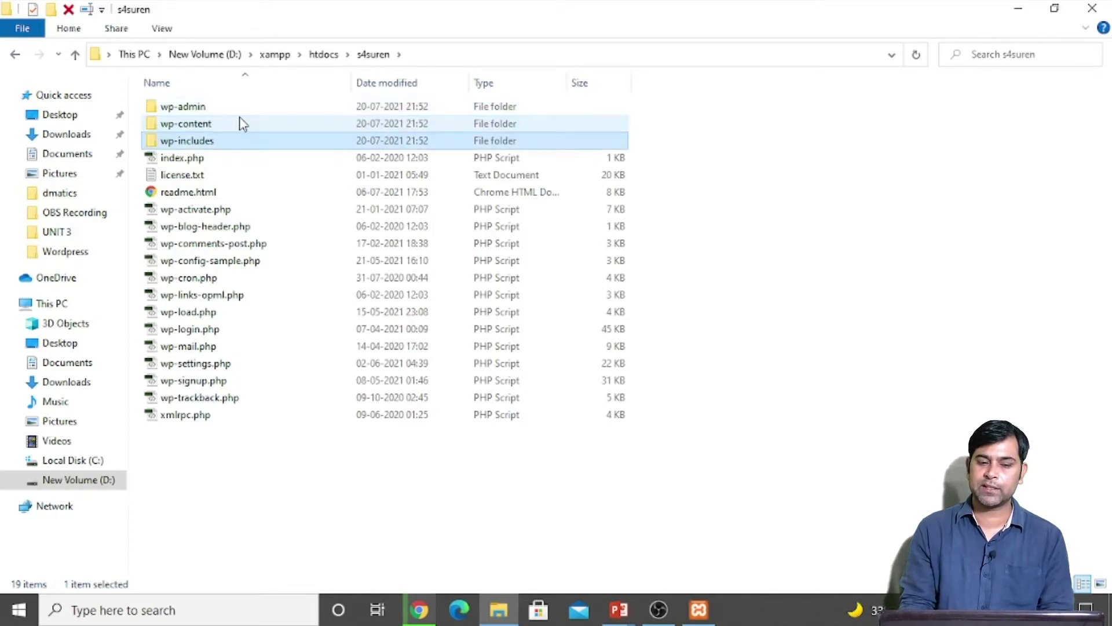
key(Down)
key(Down)
key(Down)
key(Down)
key(Down)
key(Down)
key(Down)
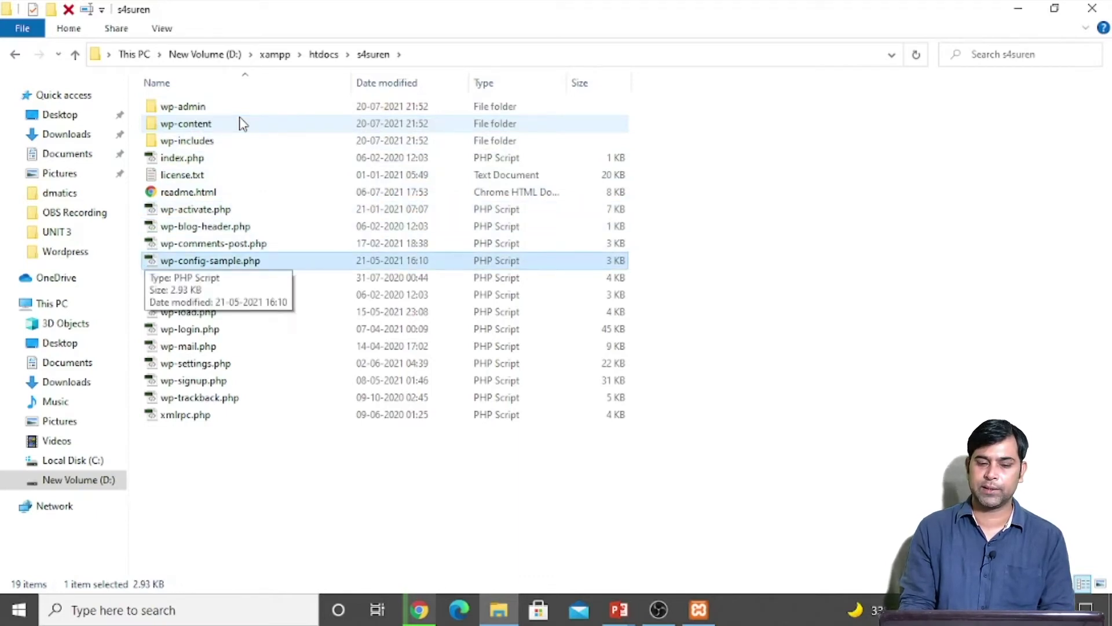
key(Up)
key(Up)
key(Up)
key(Up)
key(Up)
key(Up)
key(Up)
key(Up)
key(Up)
key(Down)
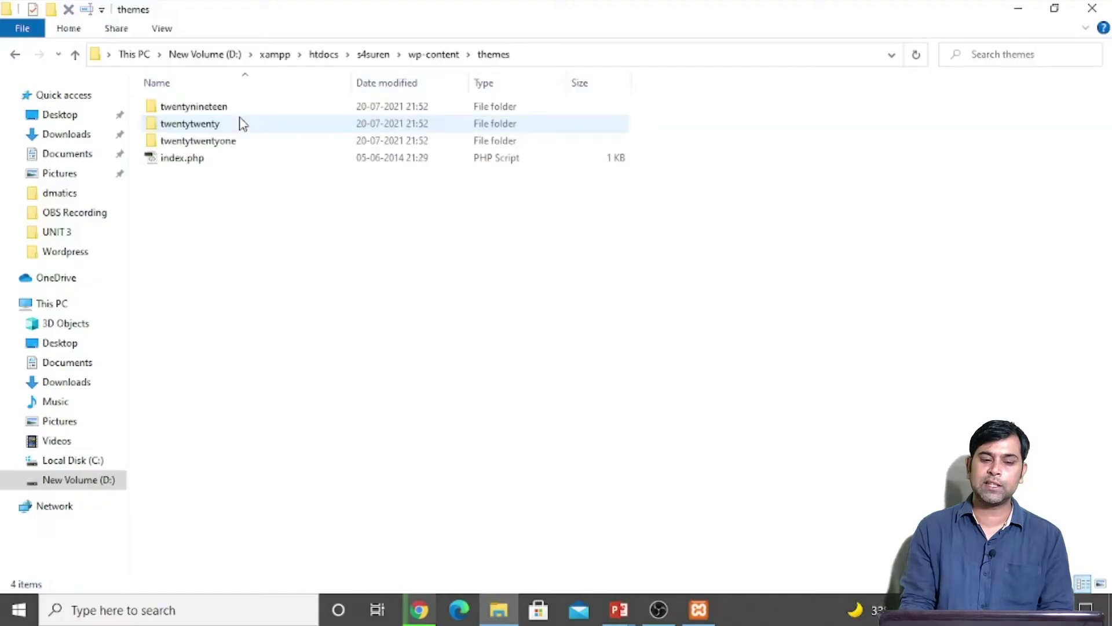
Step: Review the default theme folders, climb back to s4suren, and return to Chrome
click(243, 124)
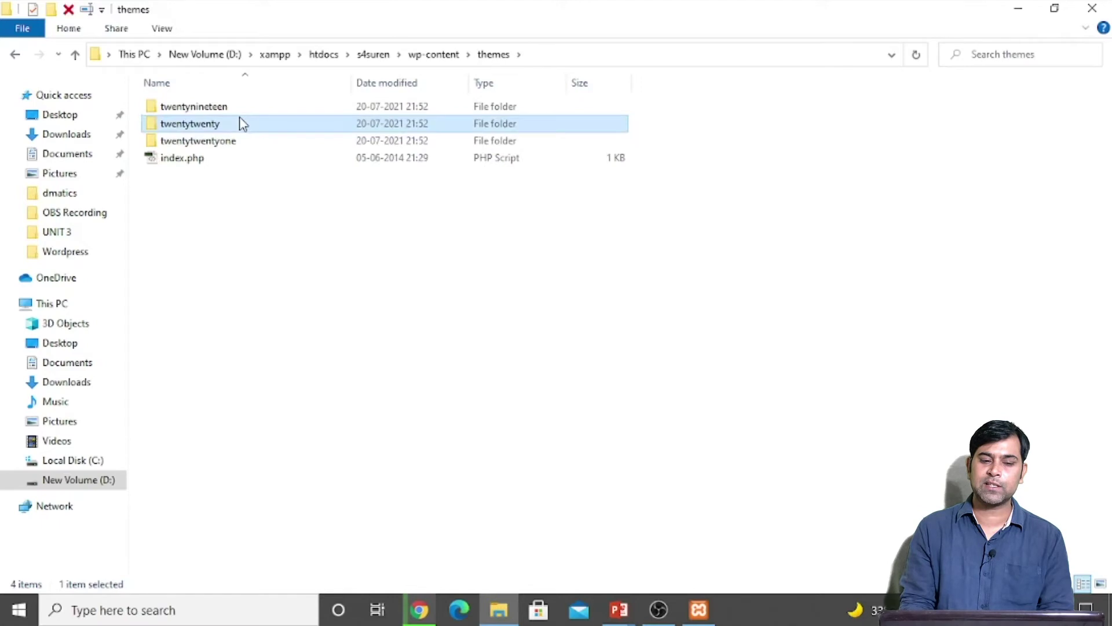
key(Up)
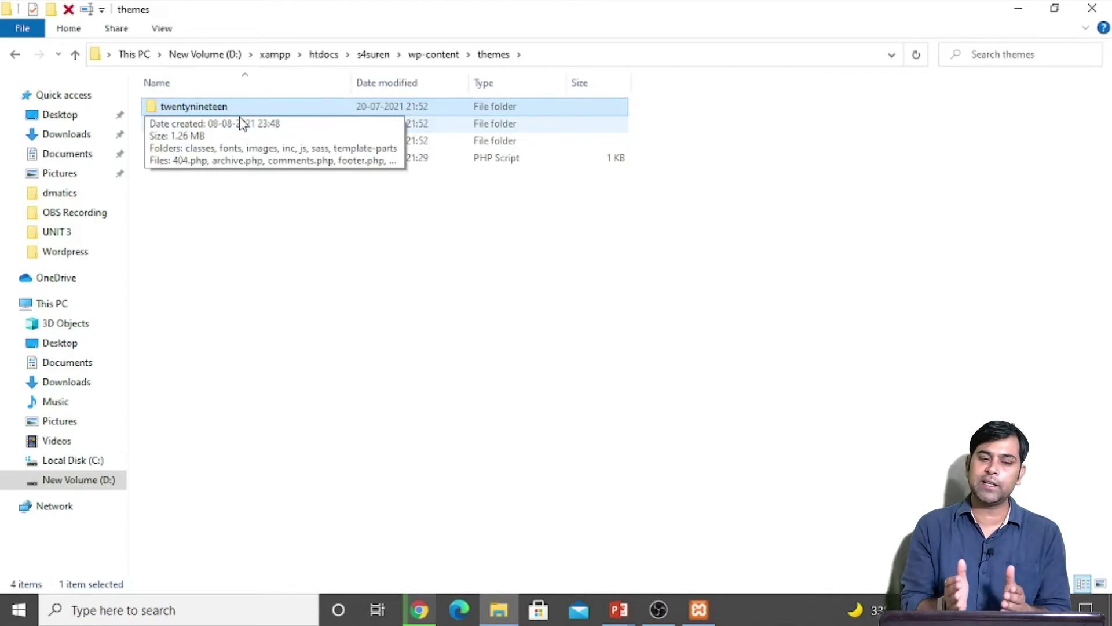
click(329, 250)
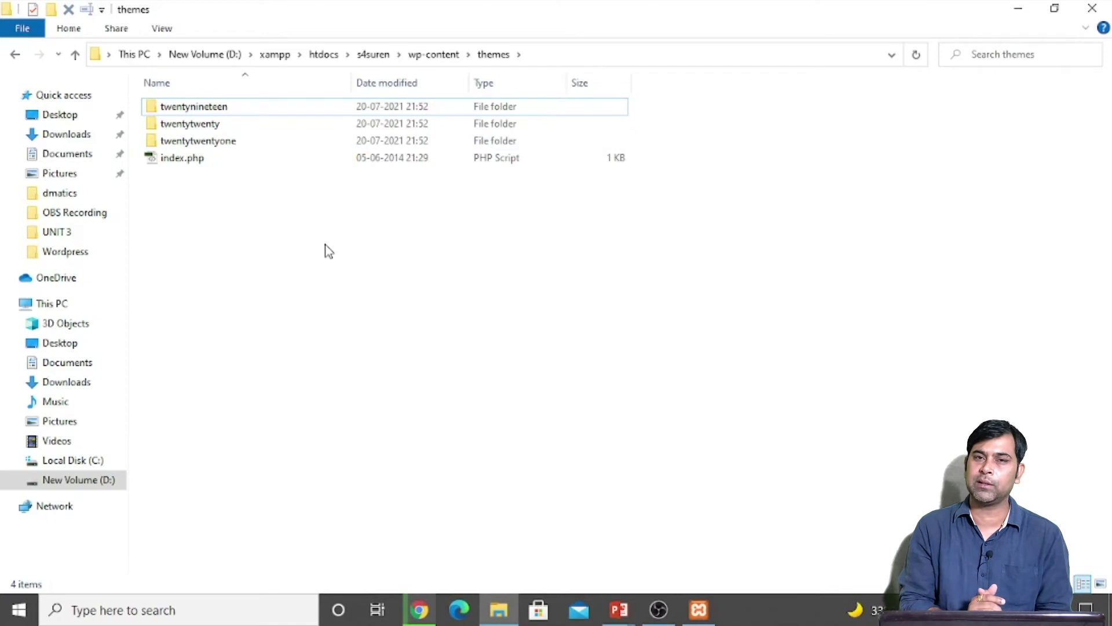
key(BackSpace)
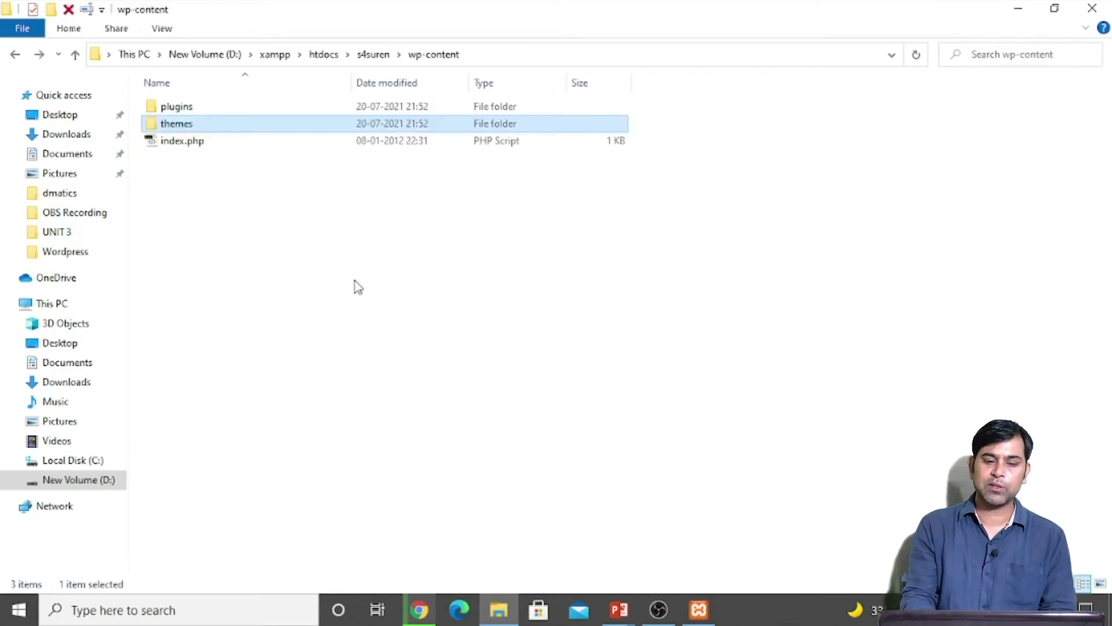
click(378, 56)
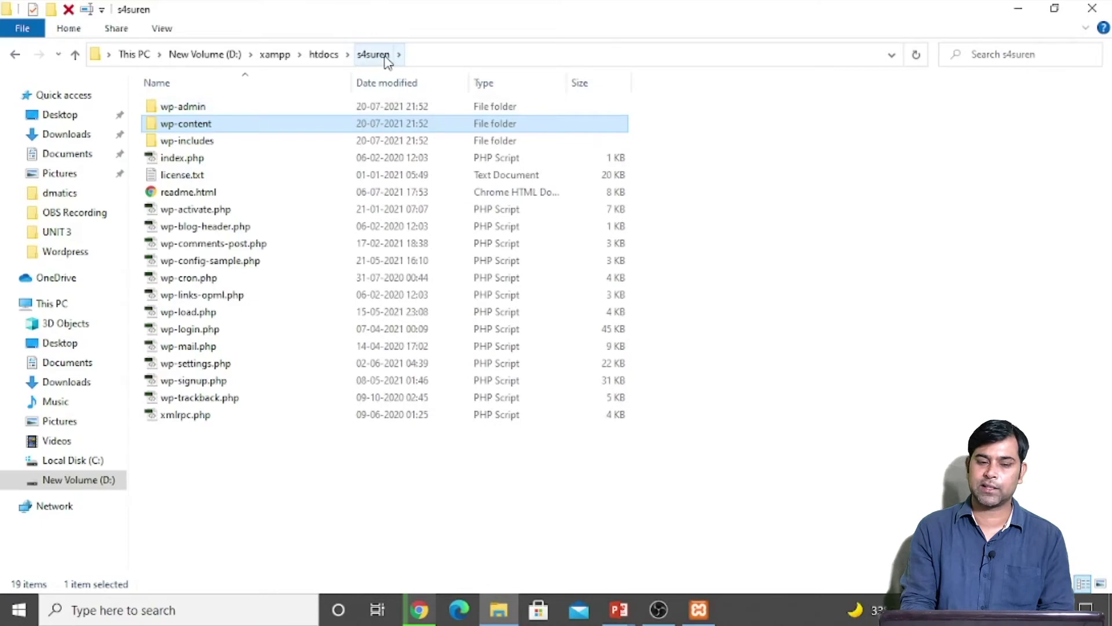
click(422, 610)
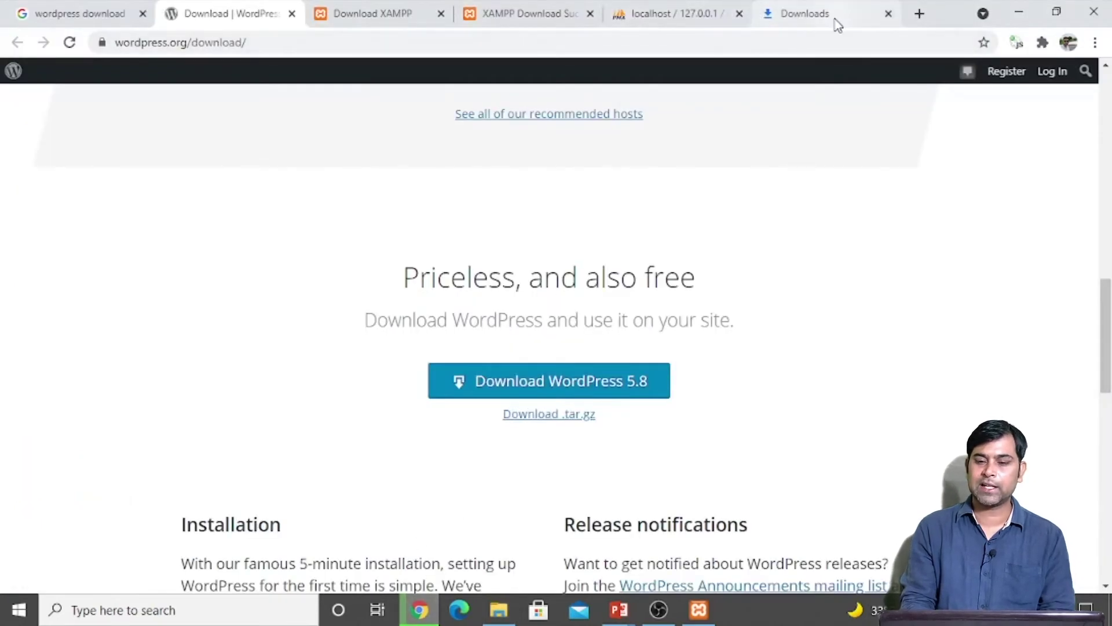
Step: Close the Downloads, XAMPP download and WordPress.org download tabs in Chrome
click(889, 14)
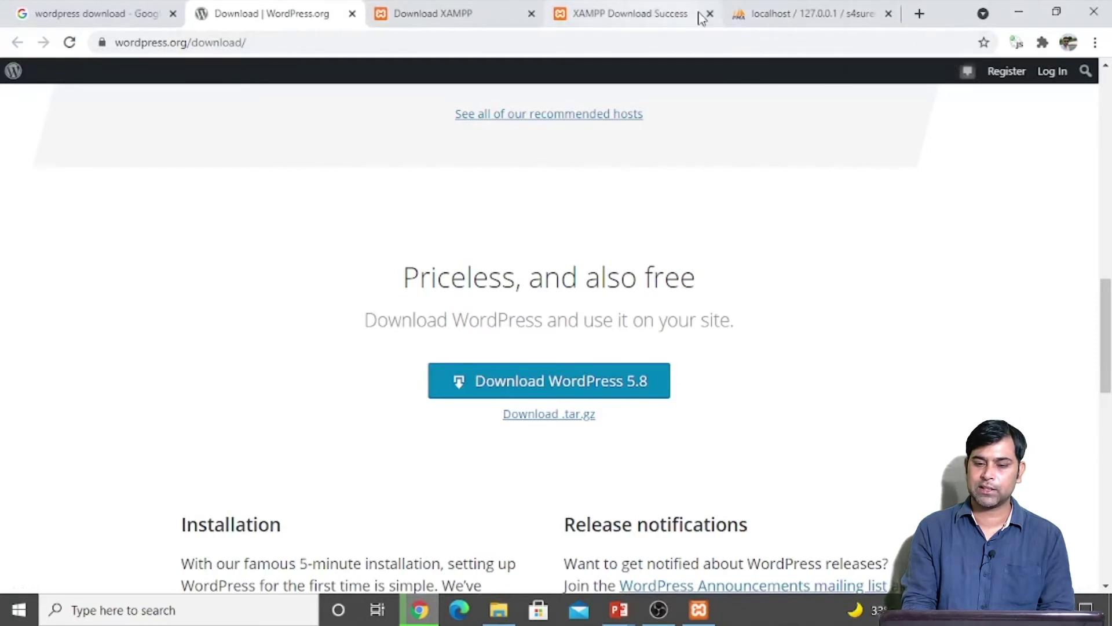
click(709, 14)
click(531, 14)
click(351, 13)
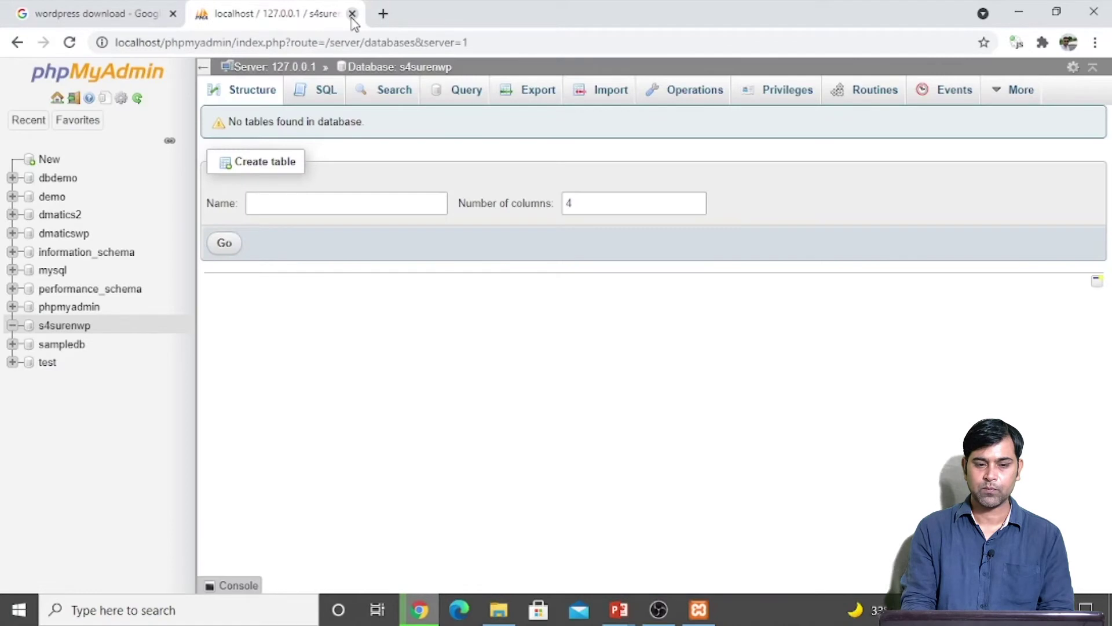
Step: Load localhost/s4suren in a new Chrome tab
click(383, 16)
click(301, 44)
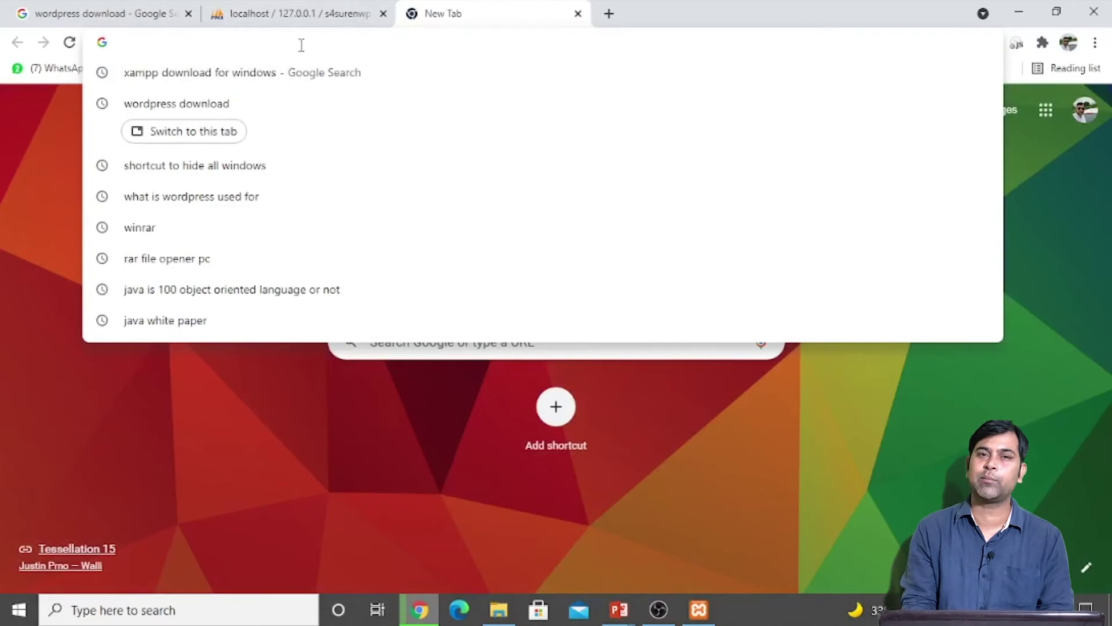
text(localhost)
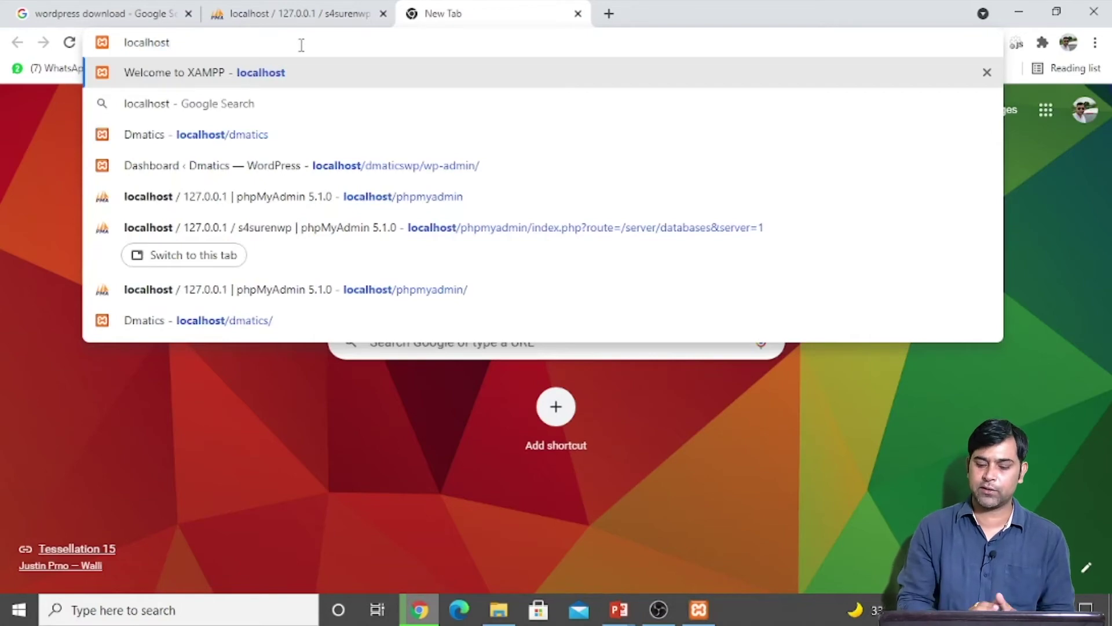
text(/)
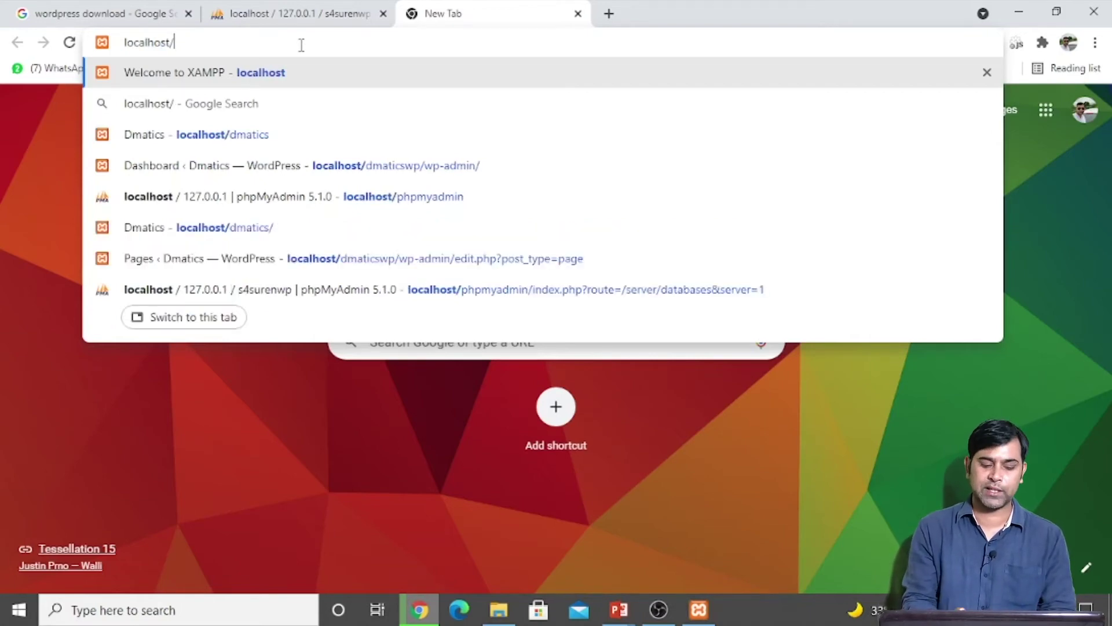
text(s4suren)
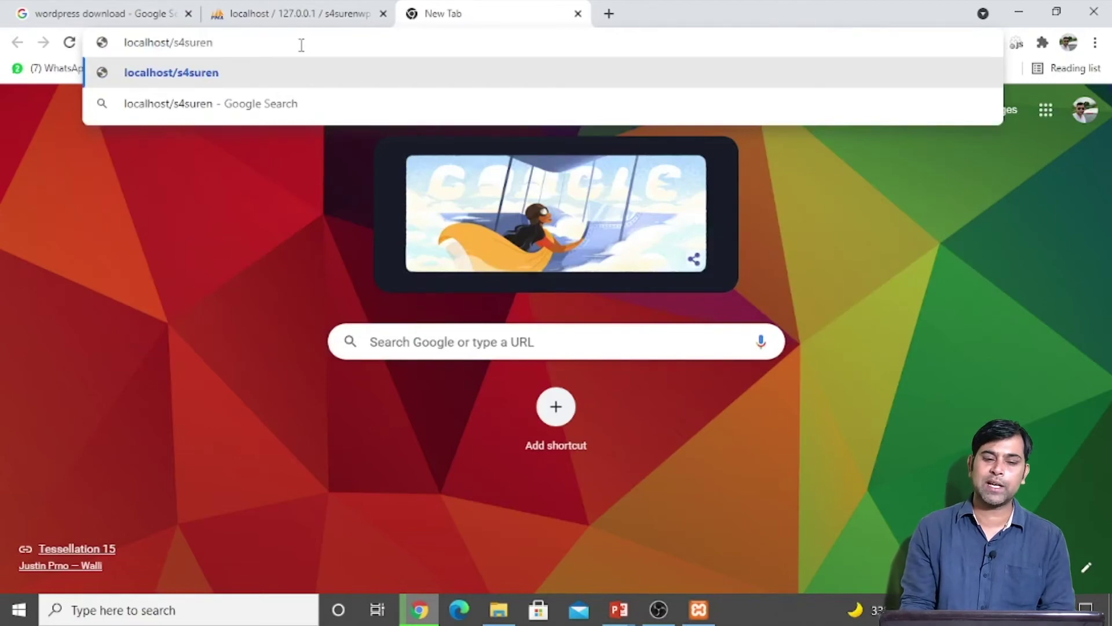
key(Return)
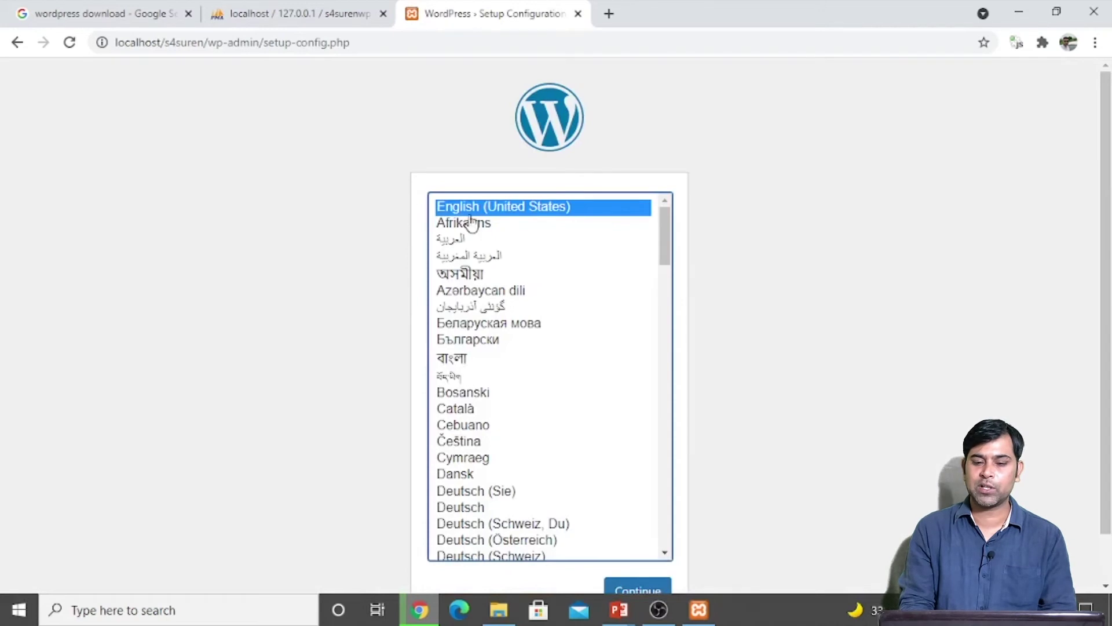
Step: Choose English (United States) as the setup language and continue
click(772, 251)
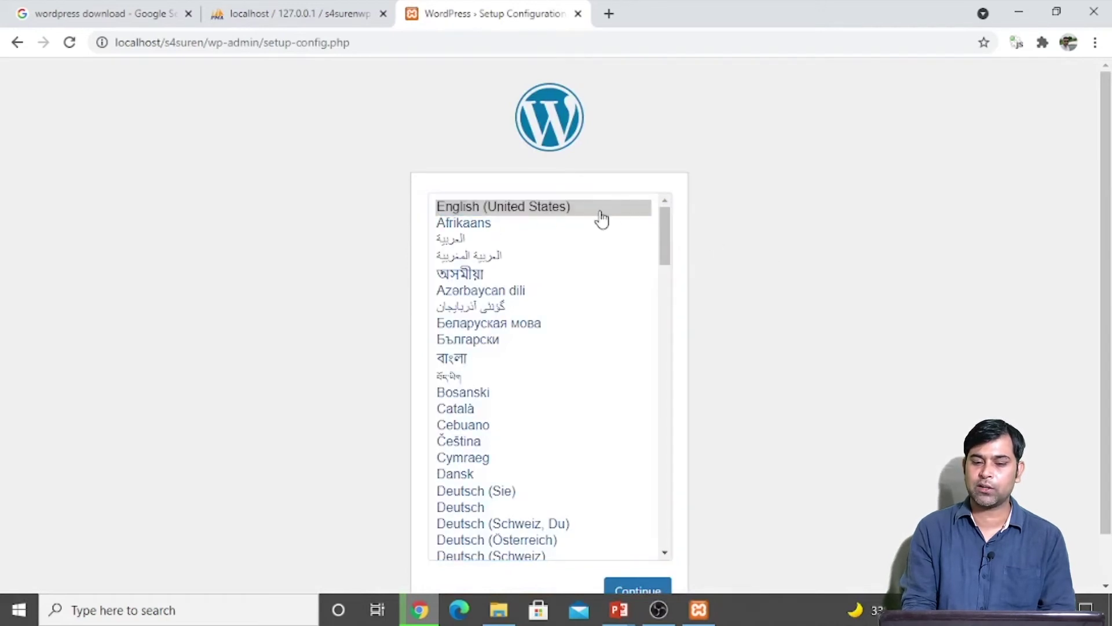
scroll(834, 356, down, 1)
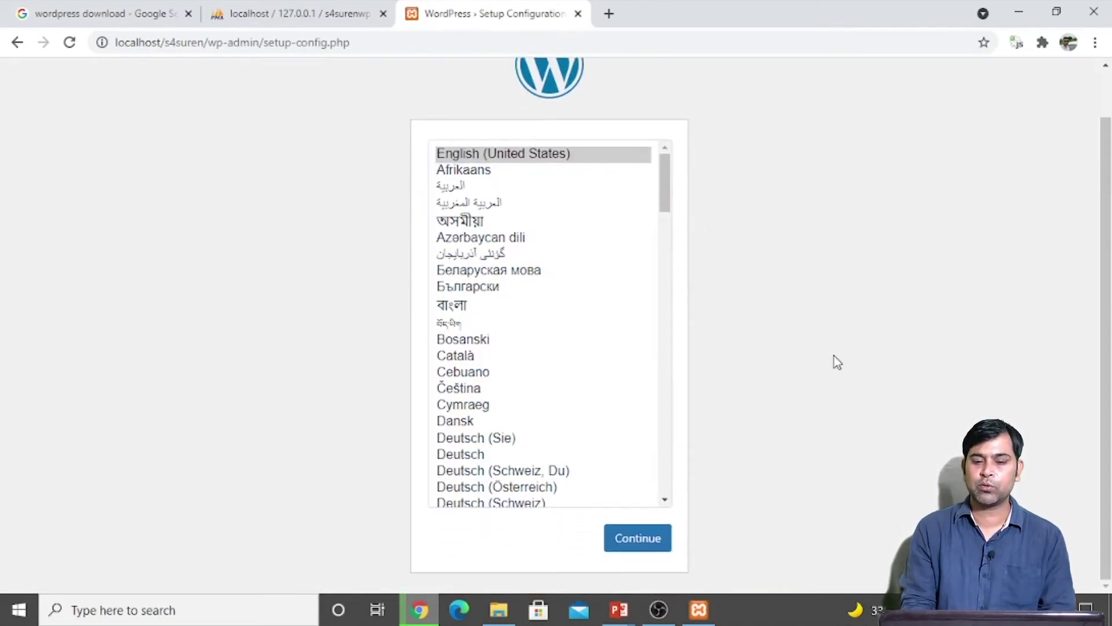
click(637, 541)
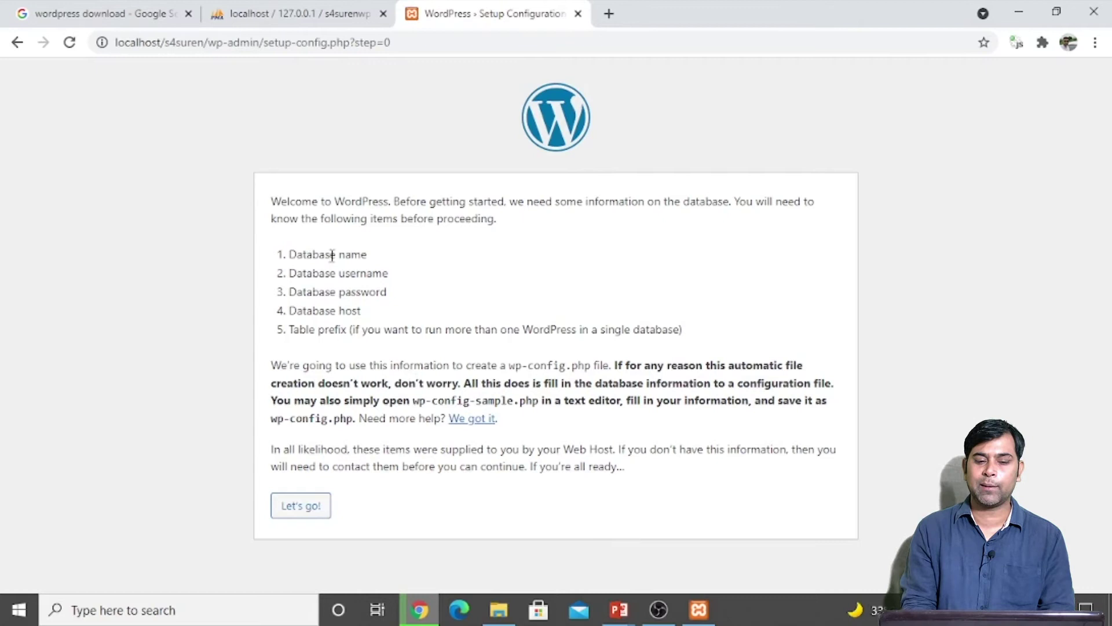
Step: Highlight the required database name, username, password and host on the welcome page
drag(314, 254, 429, 291)
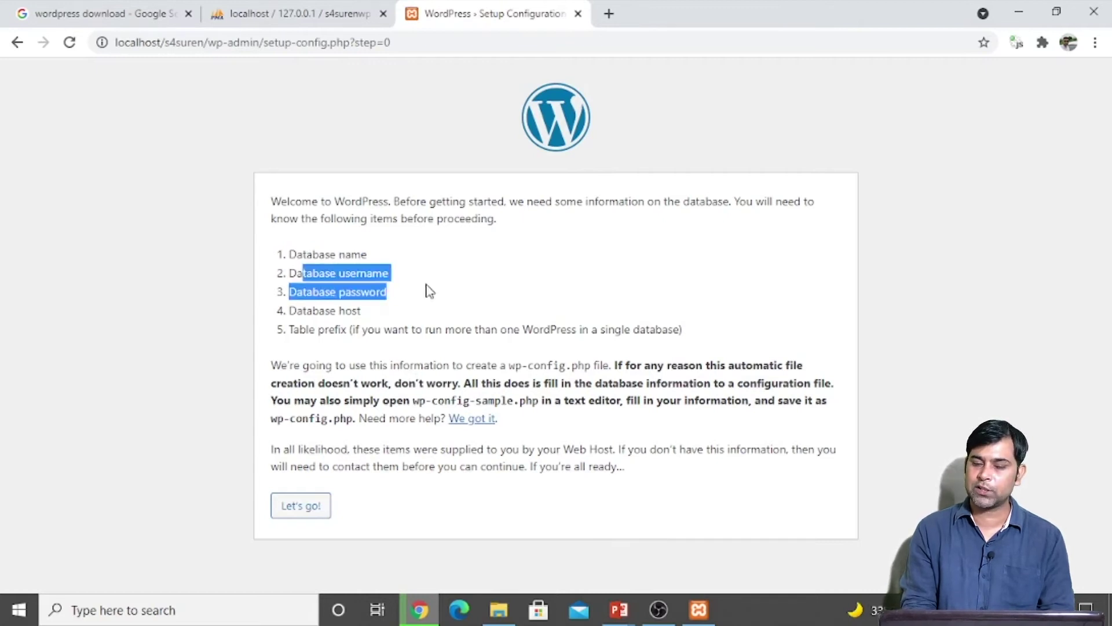
drag(325, 311, 371, 314)
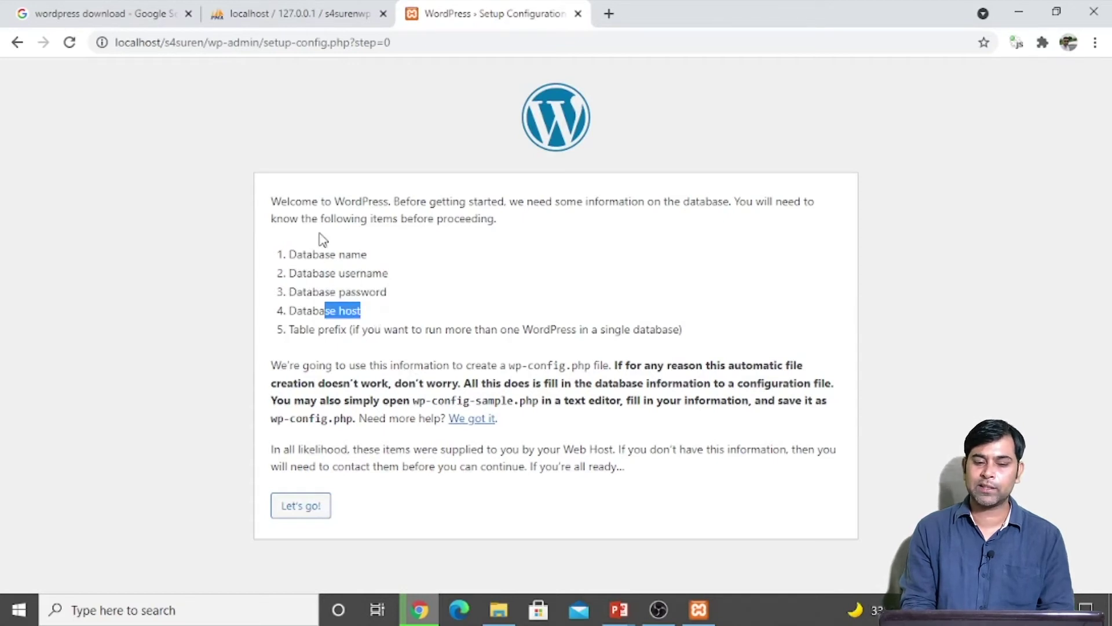
click(311, 250)
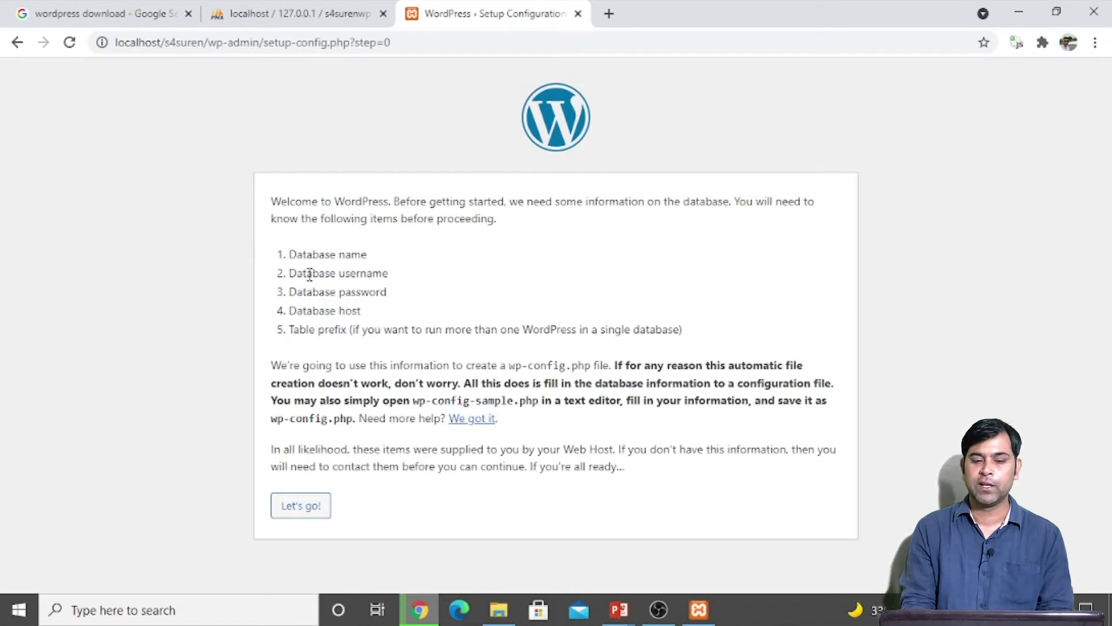
drag(307, 272, 360, 283)
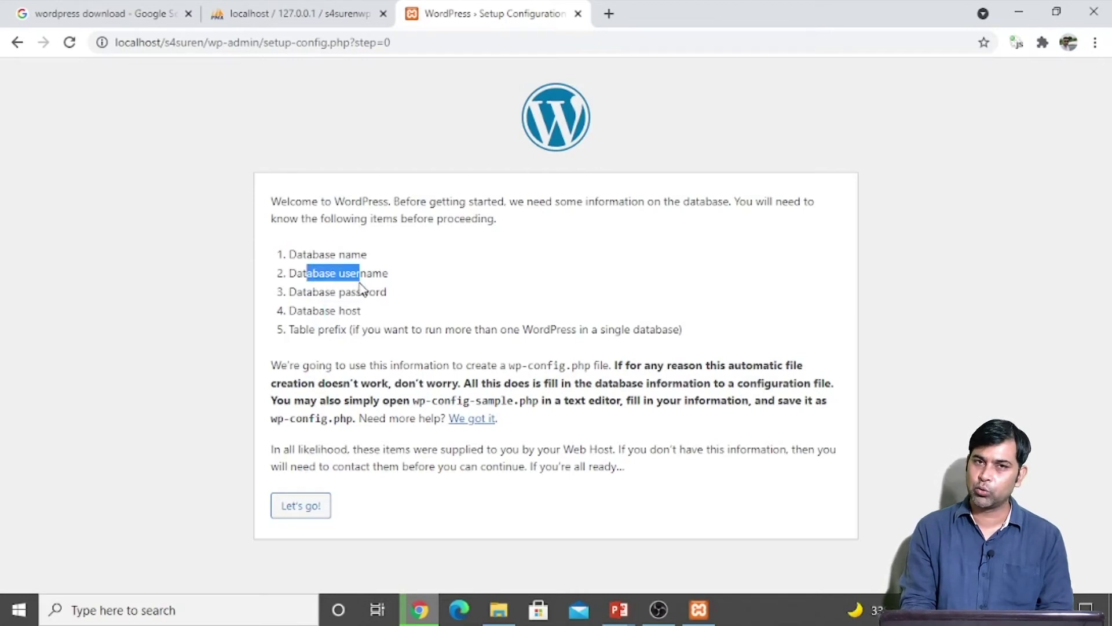
click(325, 294)
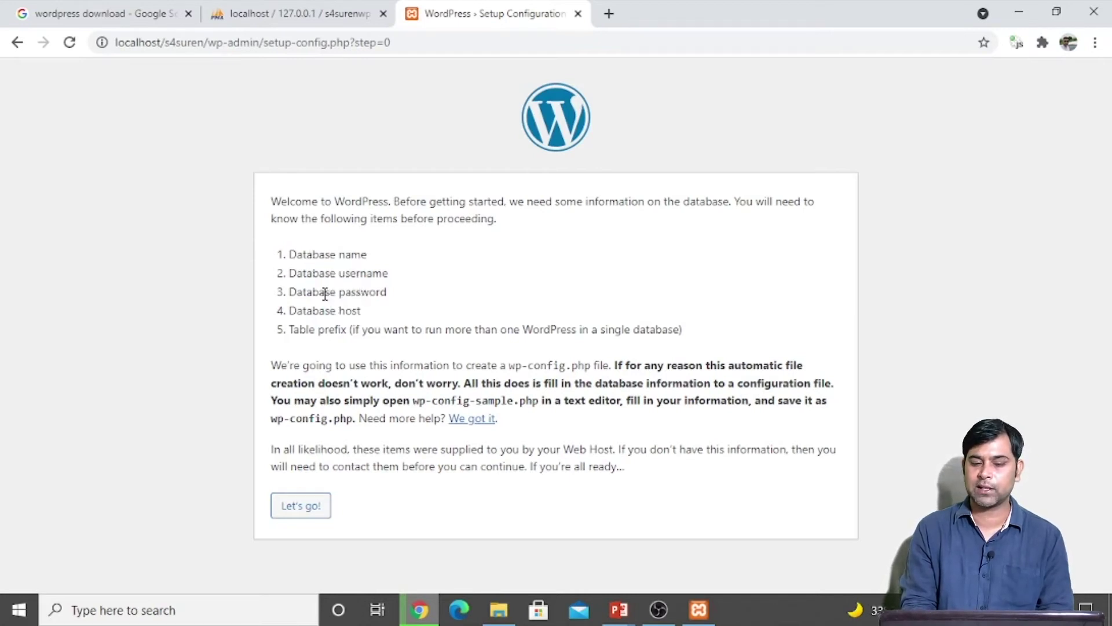
drag(325, 294, 389, 300)
drag(307, 310, 370, 317)
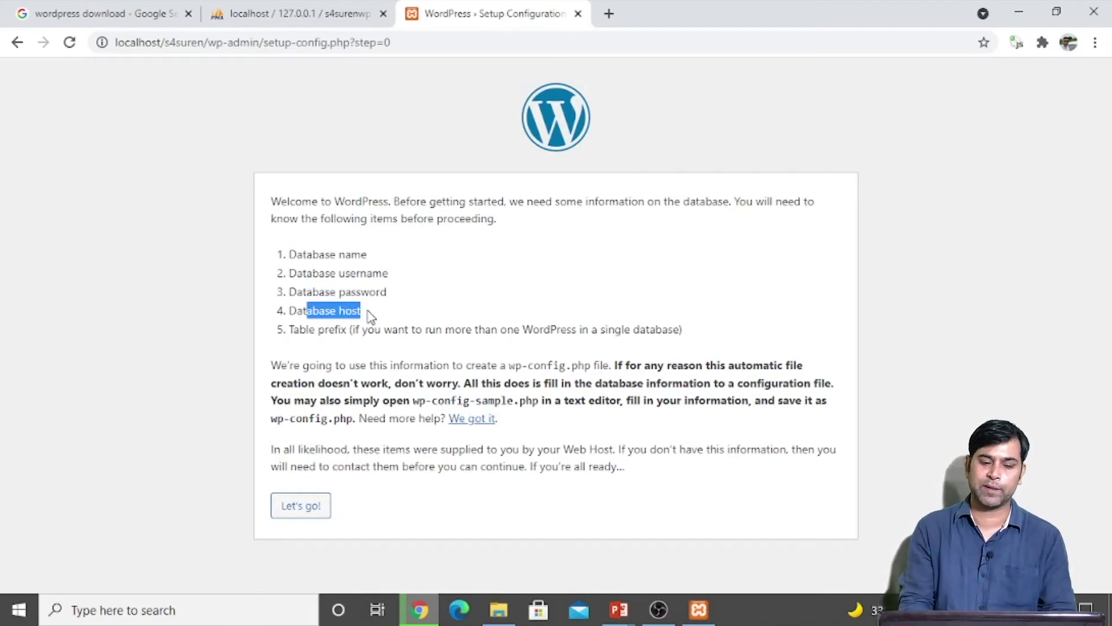
Step: Enter s4surenwp as the database name, checking it against phpMyAdmin
click(299, 505)
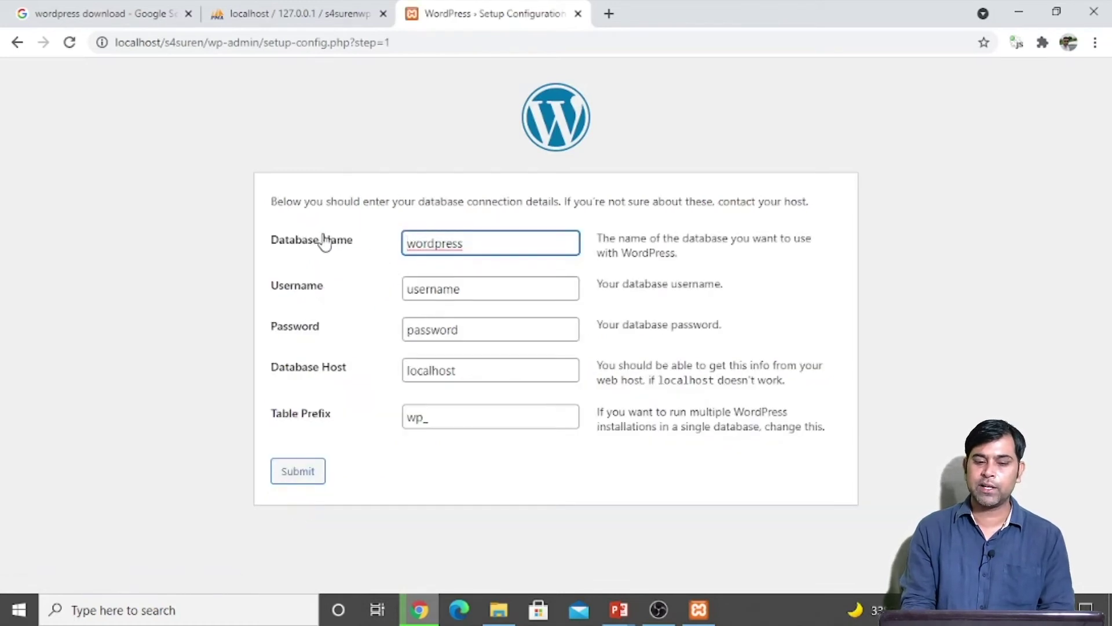
drag(483, 244, 244, 228)
text(s4suren)
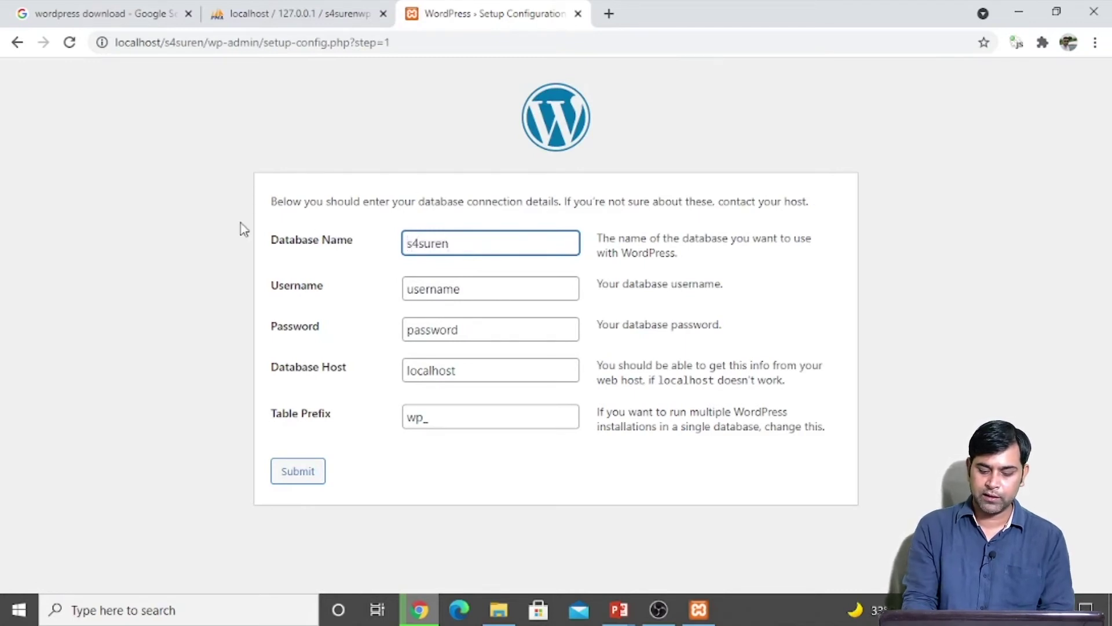
text(wp)
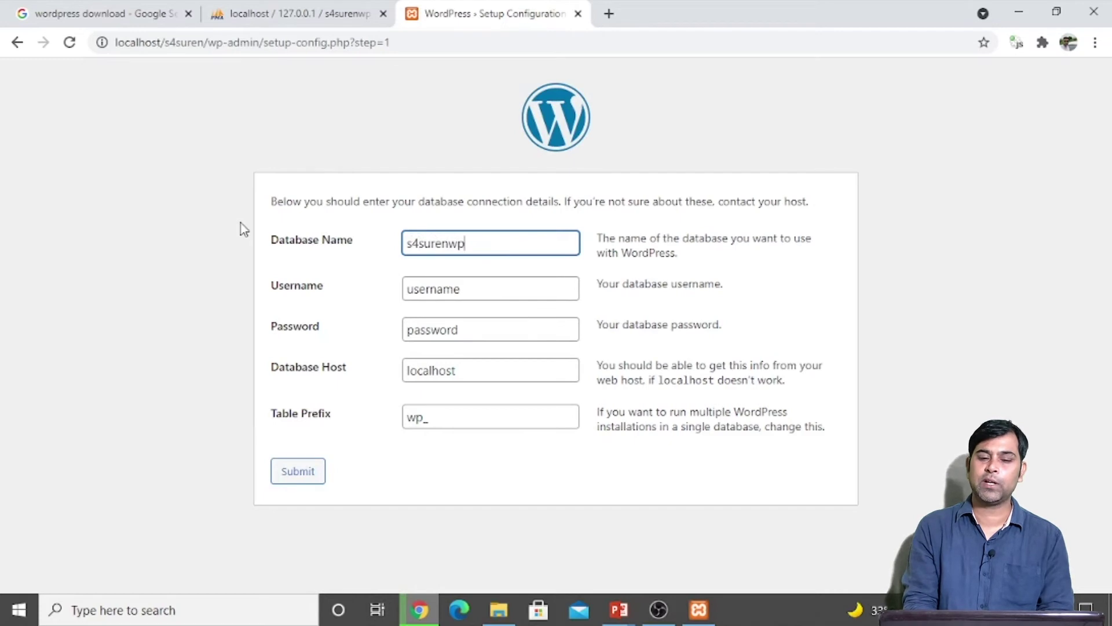
click(295, 7)
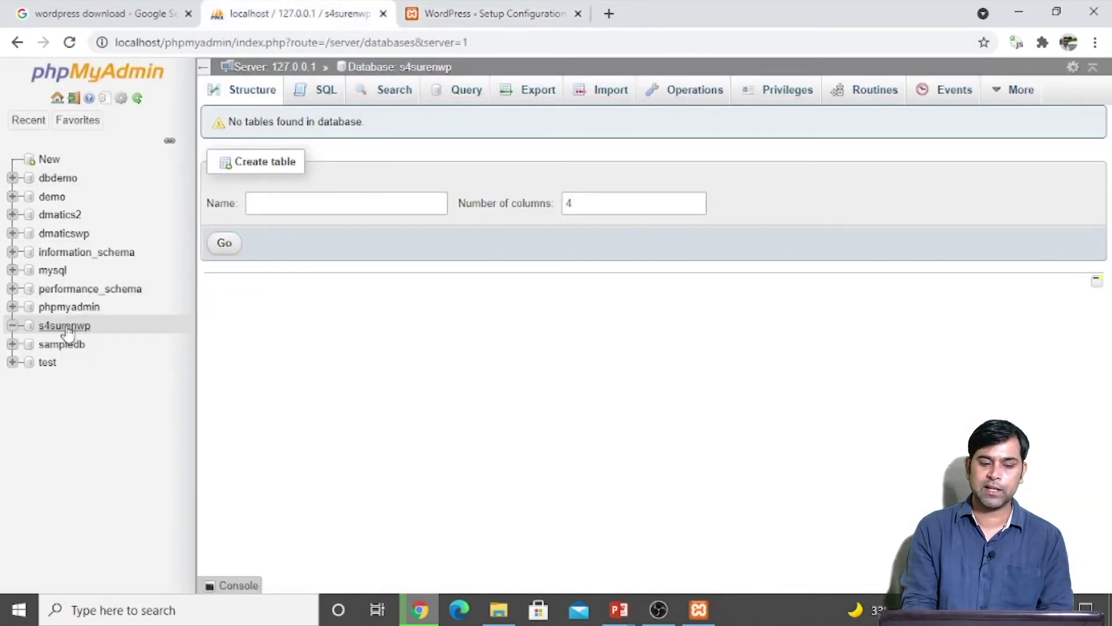
click(457, 13)
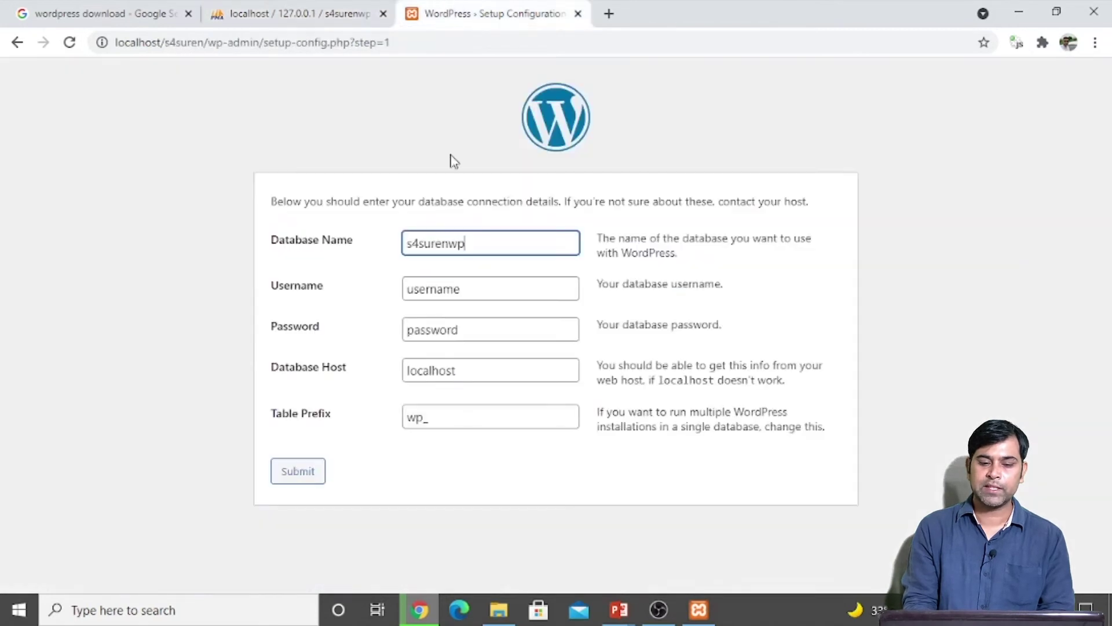
Step: Set username root, an empty password and table prefix s4s_, then submit
click(446, 294)
key(ctrl+a)
text(root)
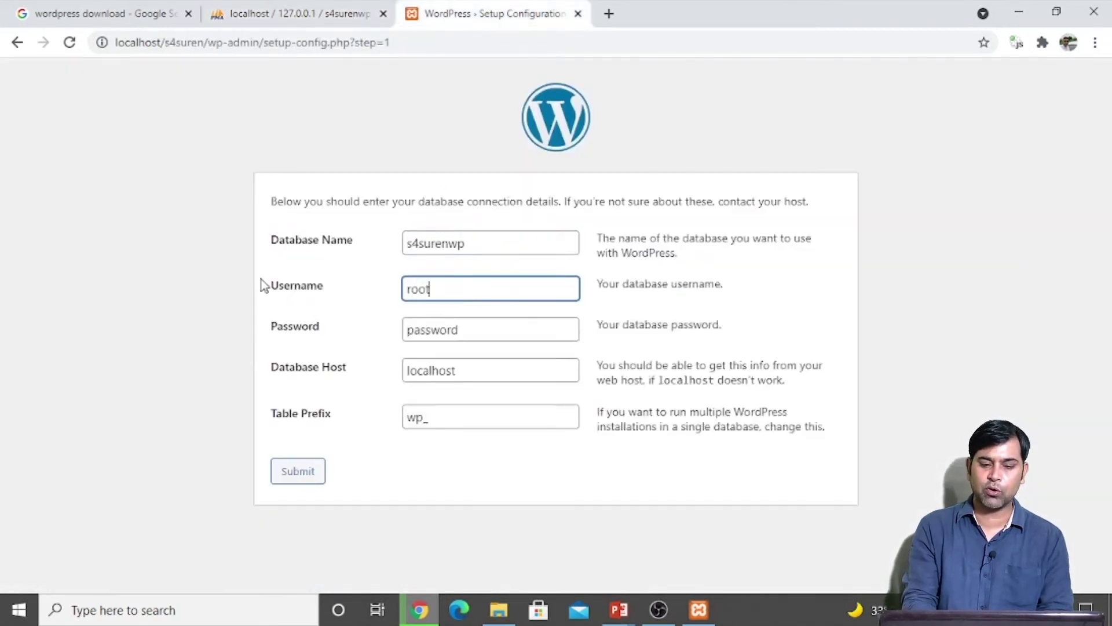
click(444, 335)
key(BackSpace)
key(BackSpace)
key(BackSpace)
key(BackSpace)
key(BackSpace)
key(BackSpace)
key(BackSpace)
key(BackSpace)
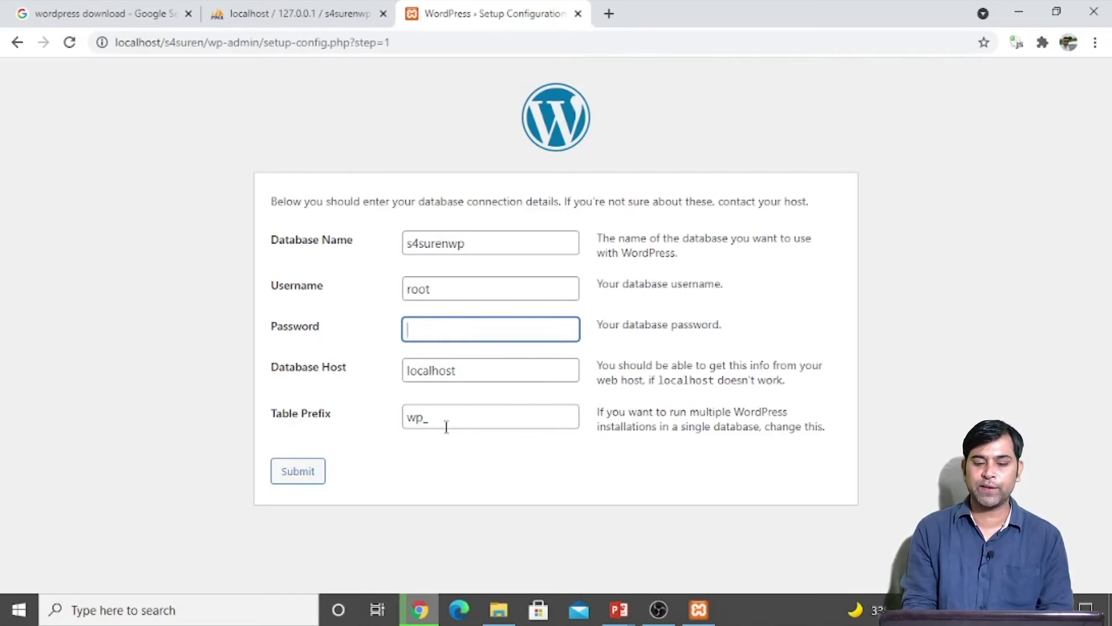
drag(446, 425, 364, 434)
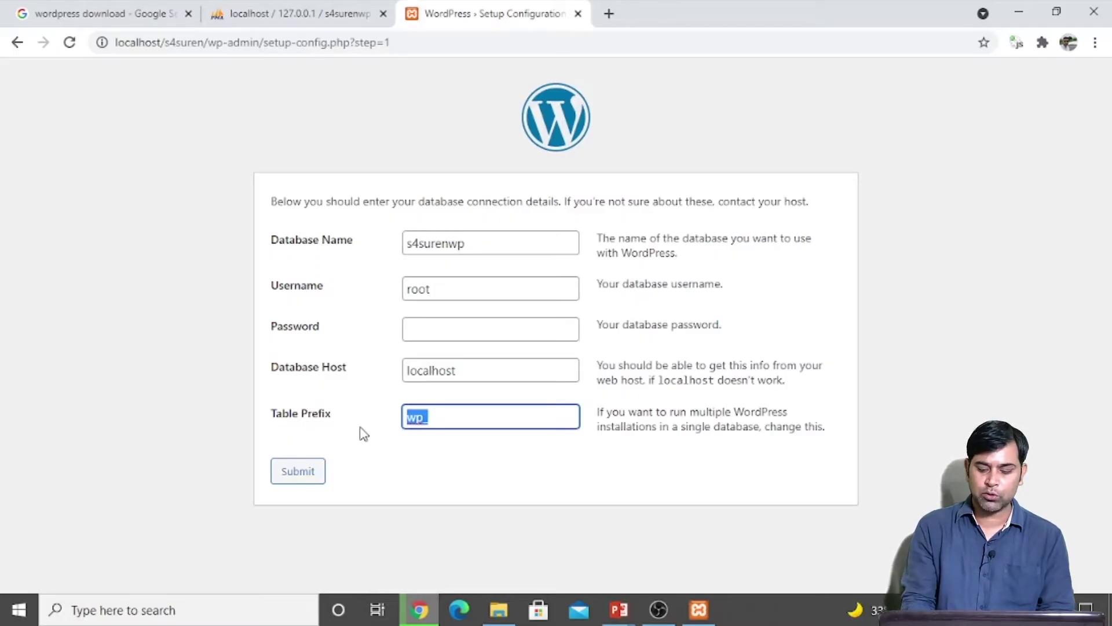
text(s4s)
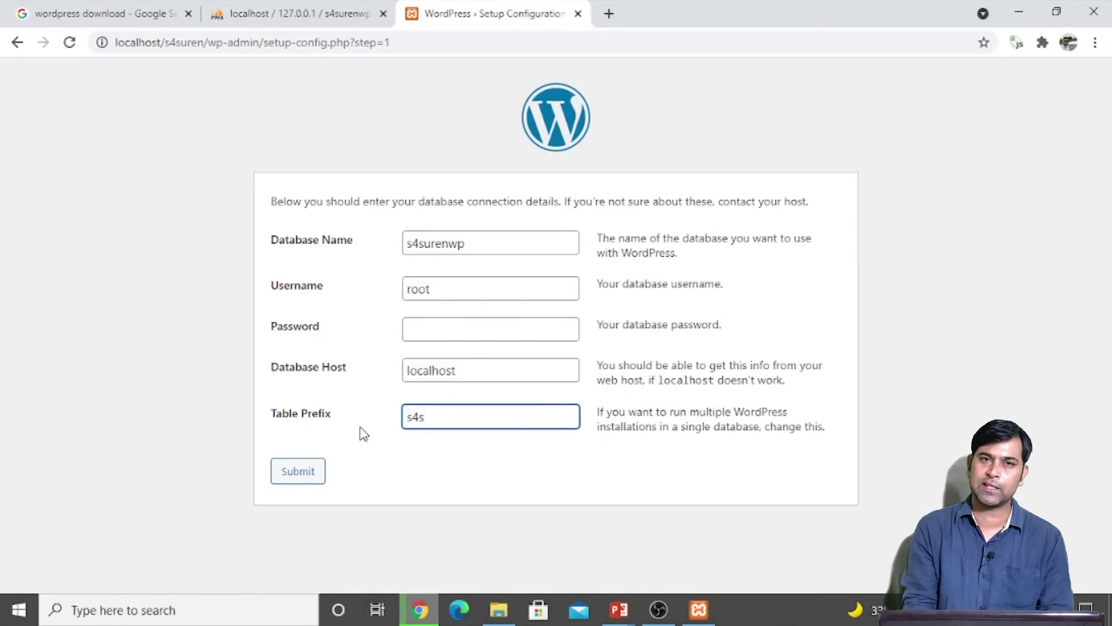
text(_)
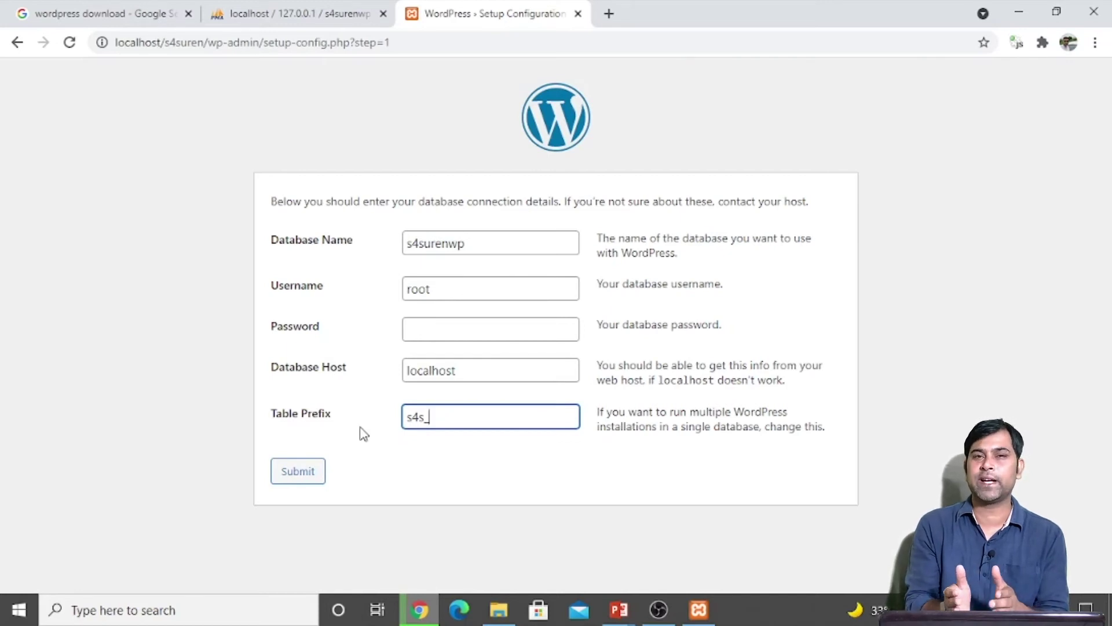
click(299, 476)
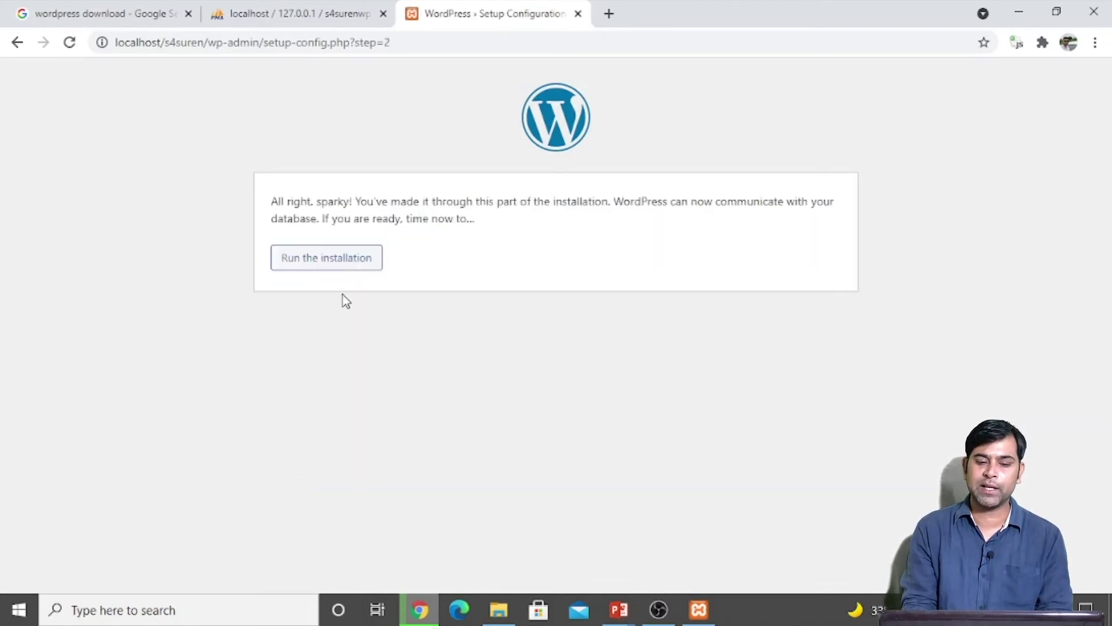
Step: Start the installation and enter S4SUREN as the site title
click(330, 264)
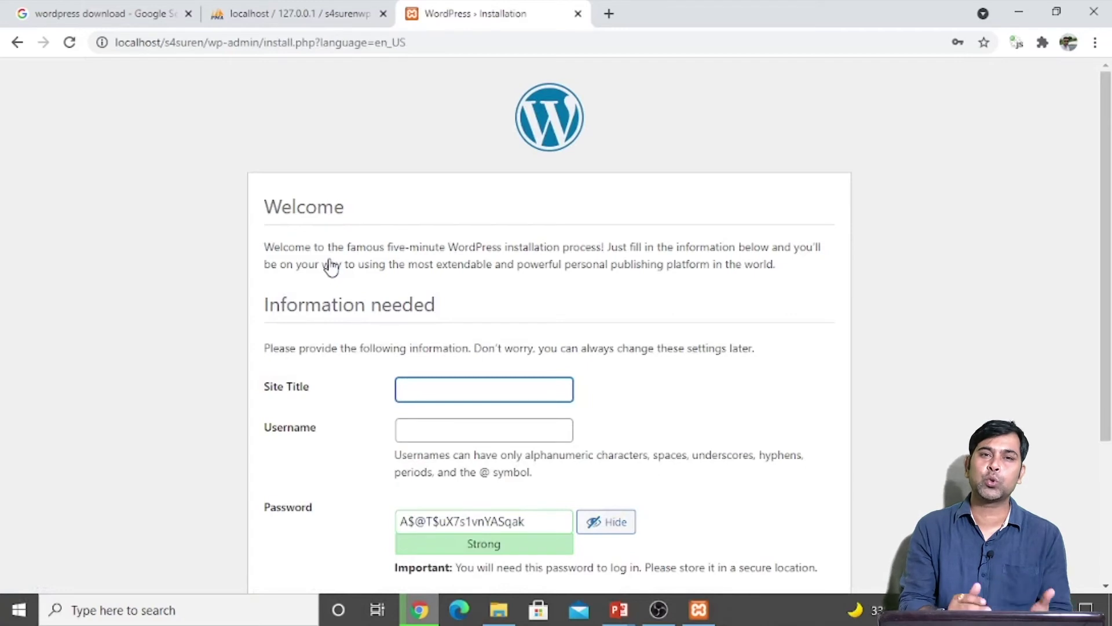
scroll(330, 265, down, 3)
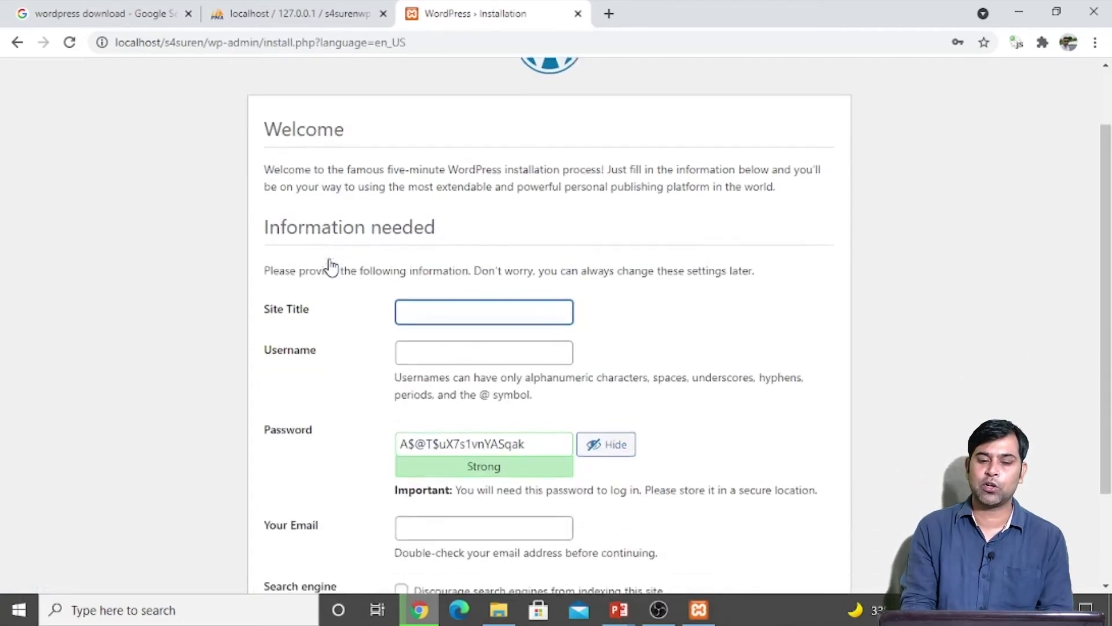
click(448, 231)
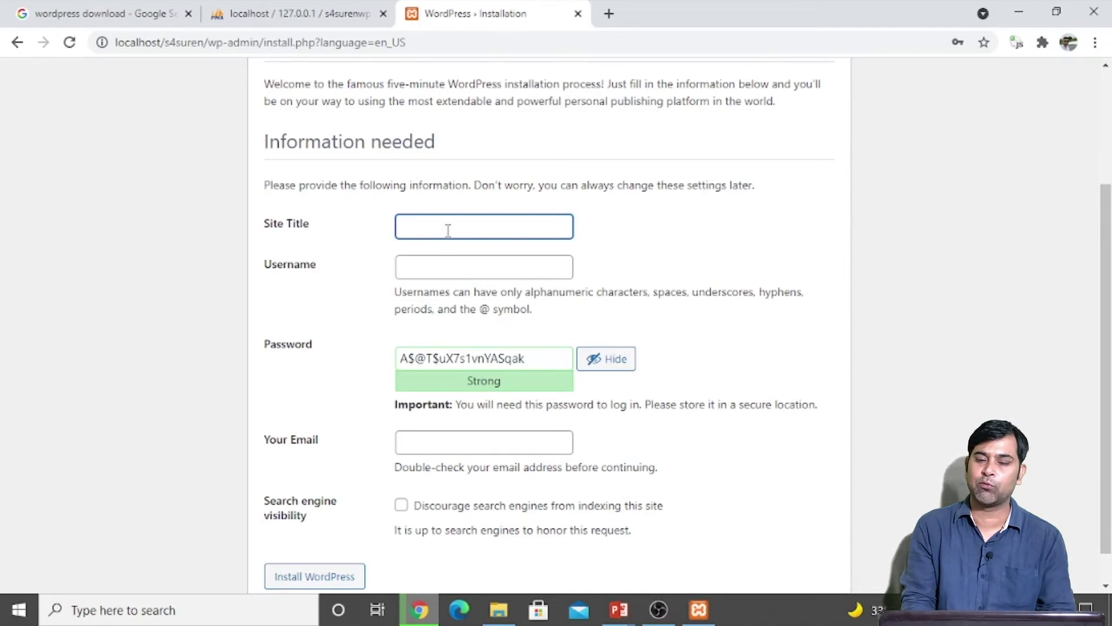
key(F5)
scroll(141, 354, down, 3)
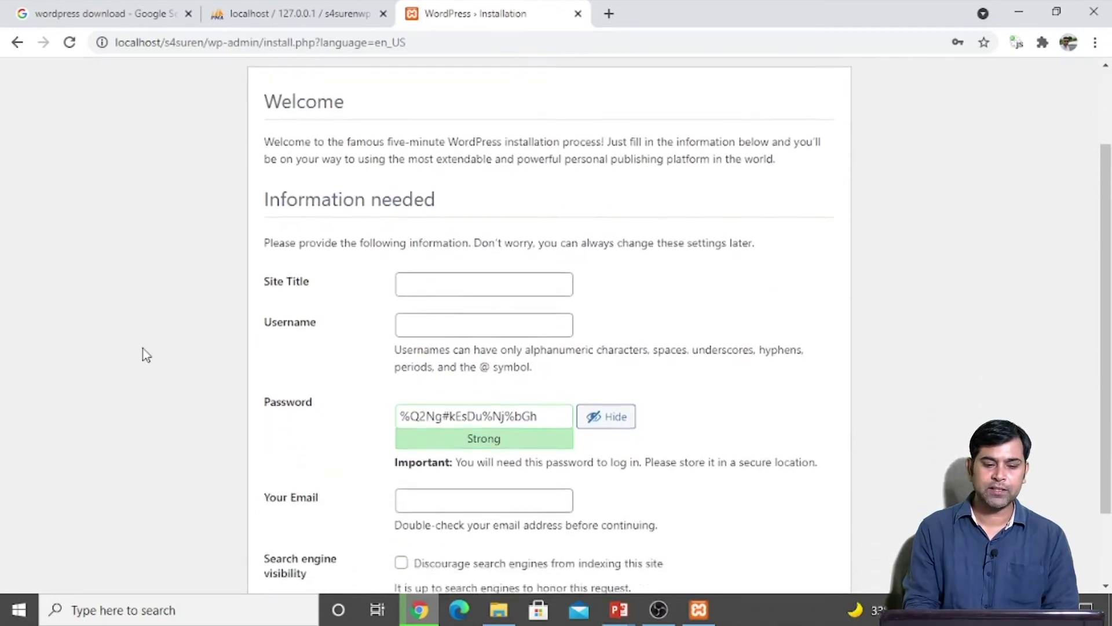
click(470, 227)
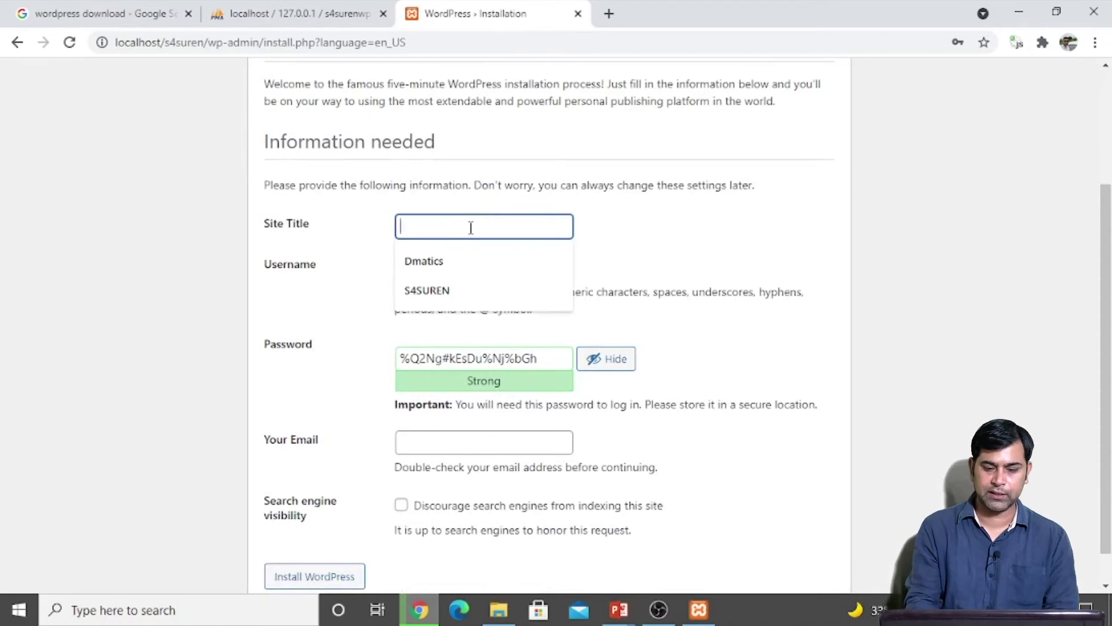
text(S4)
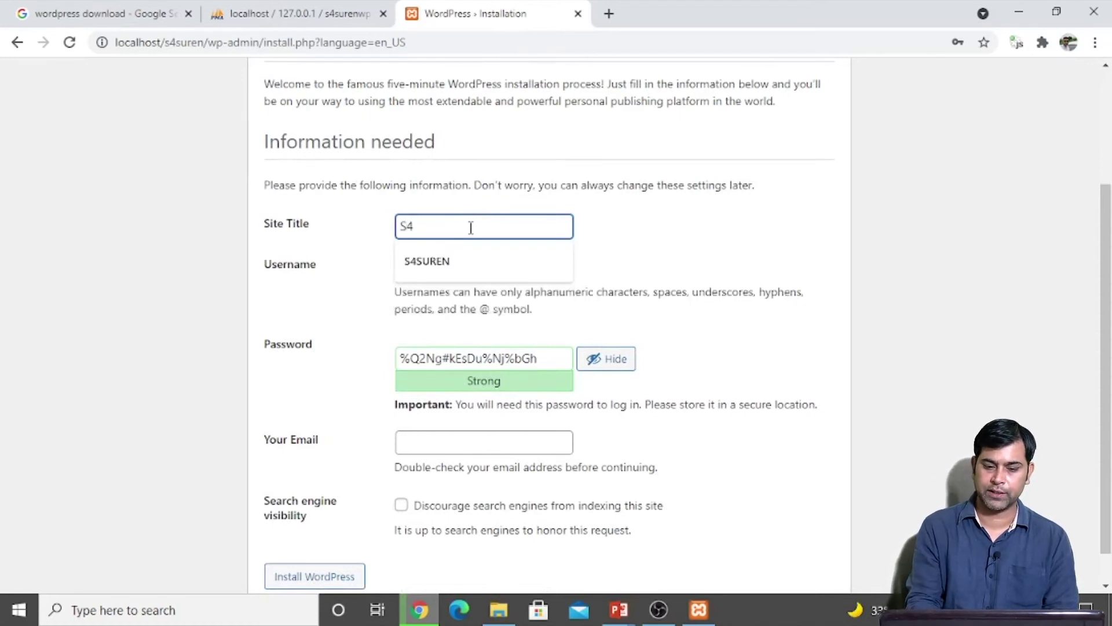
text(SUREN)
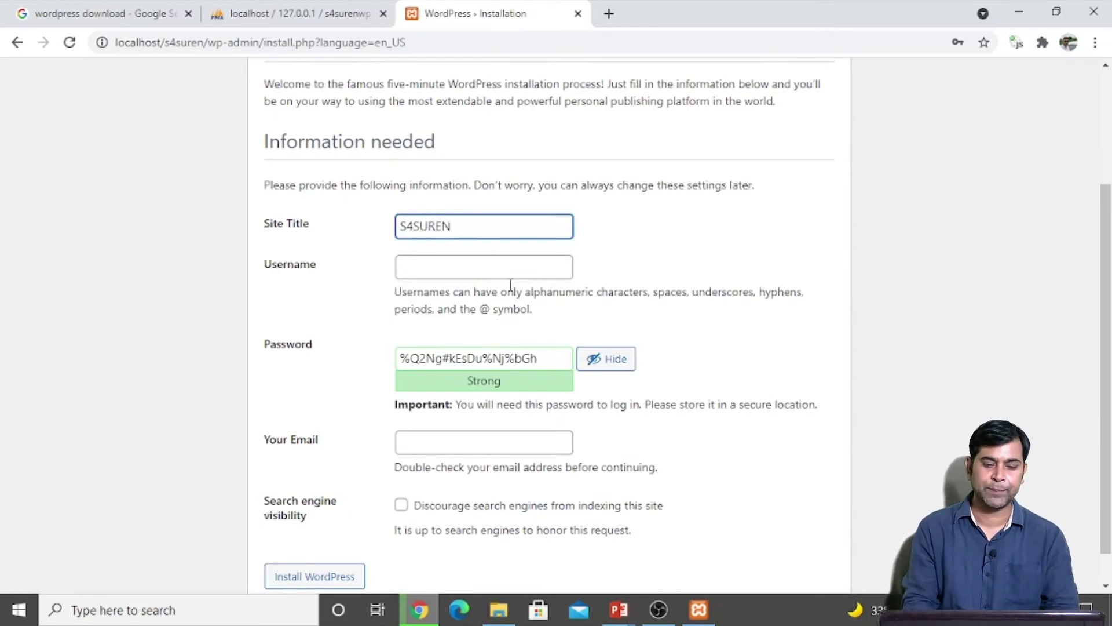
Step: Set the admin username to admin with a weak password, confirming its use
click(475, 268)
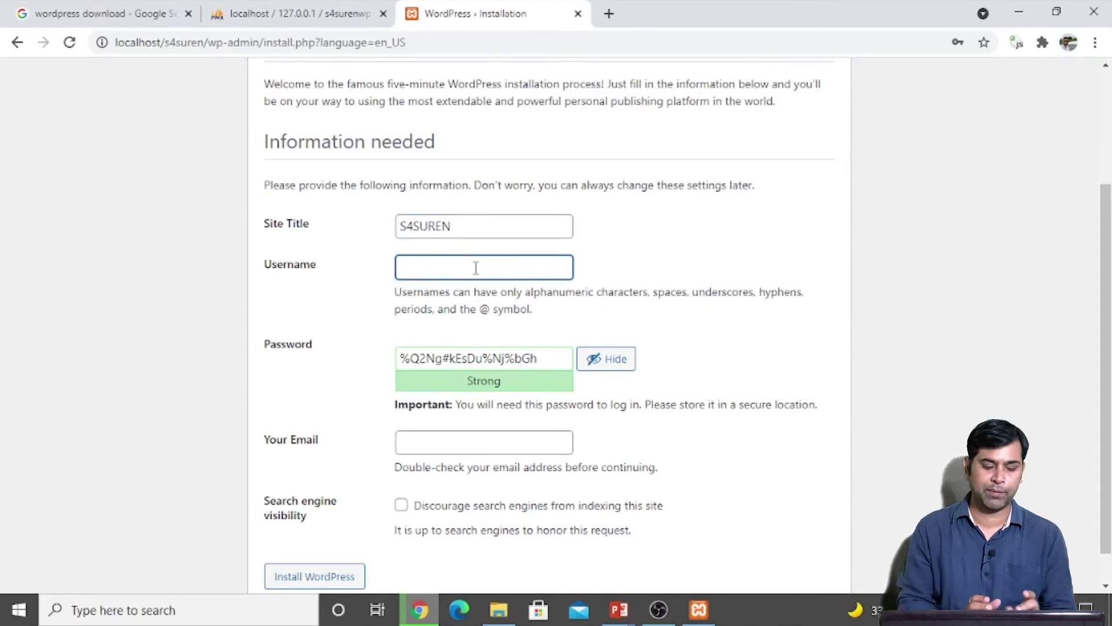
text(admin)
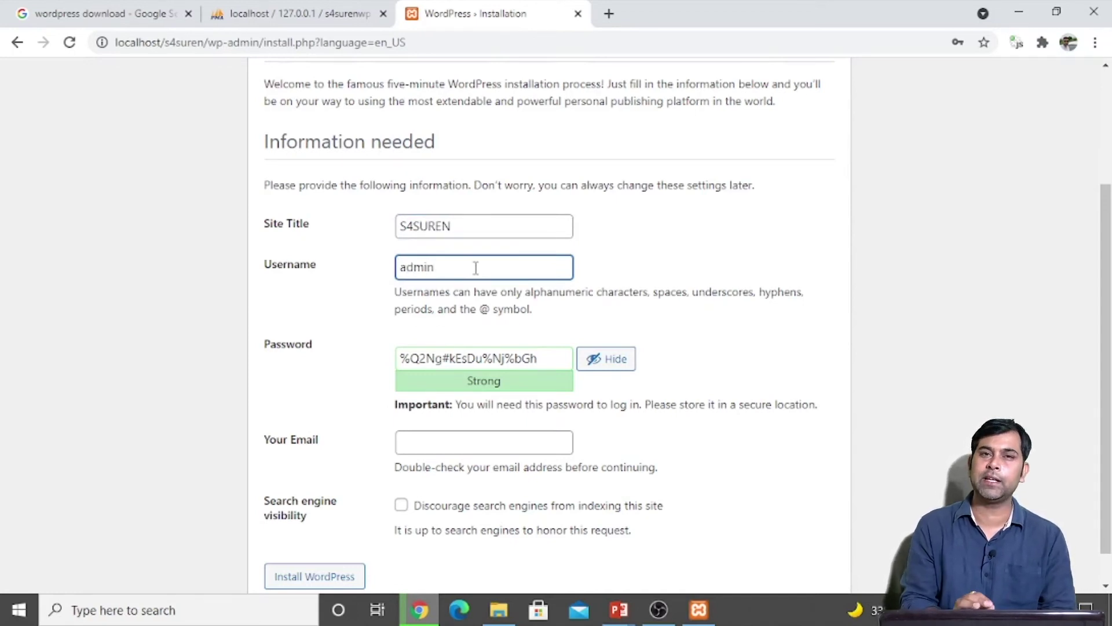
click(429, 358)
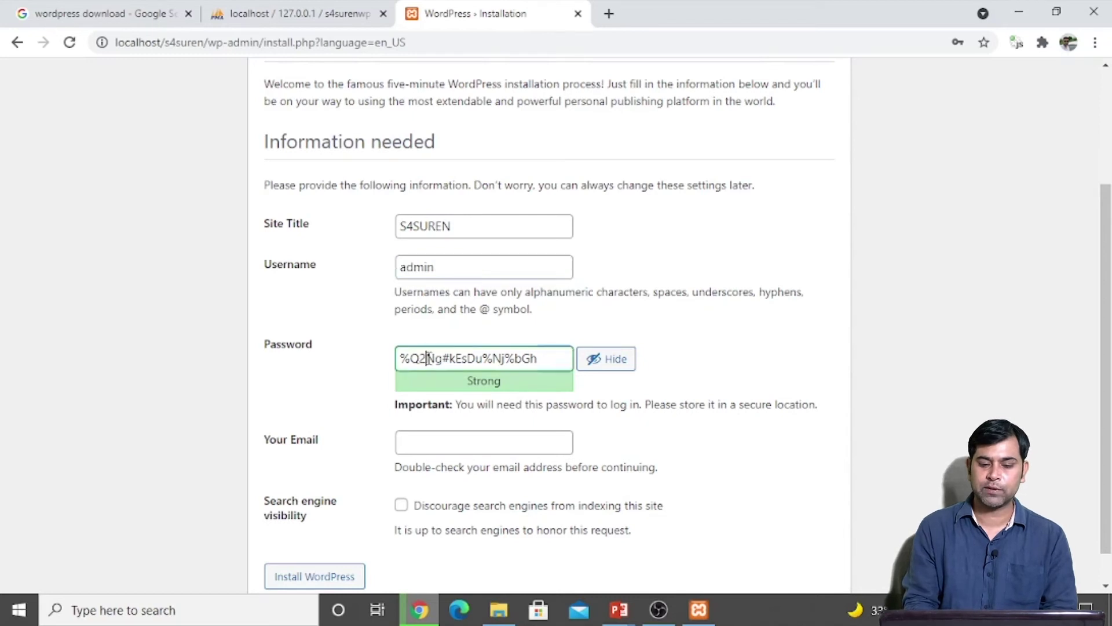
key(ctrl+a)
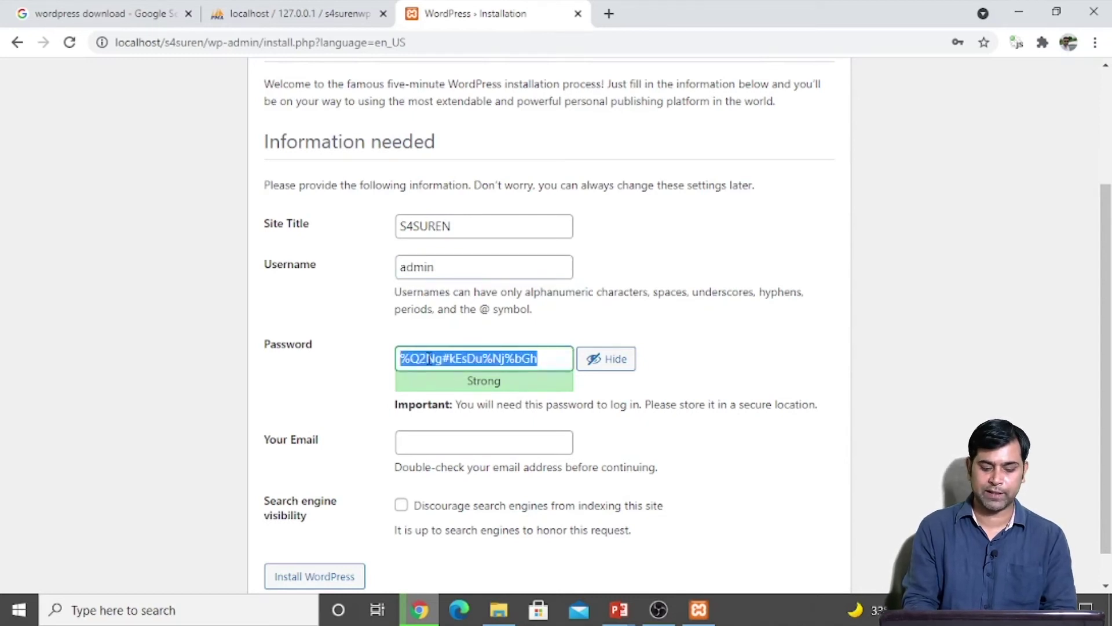
text(admin)
click(314, 377)
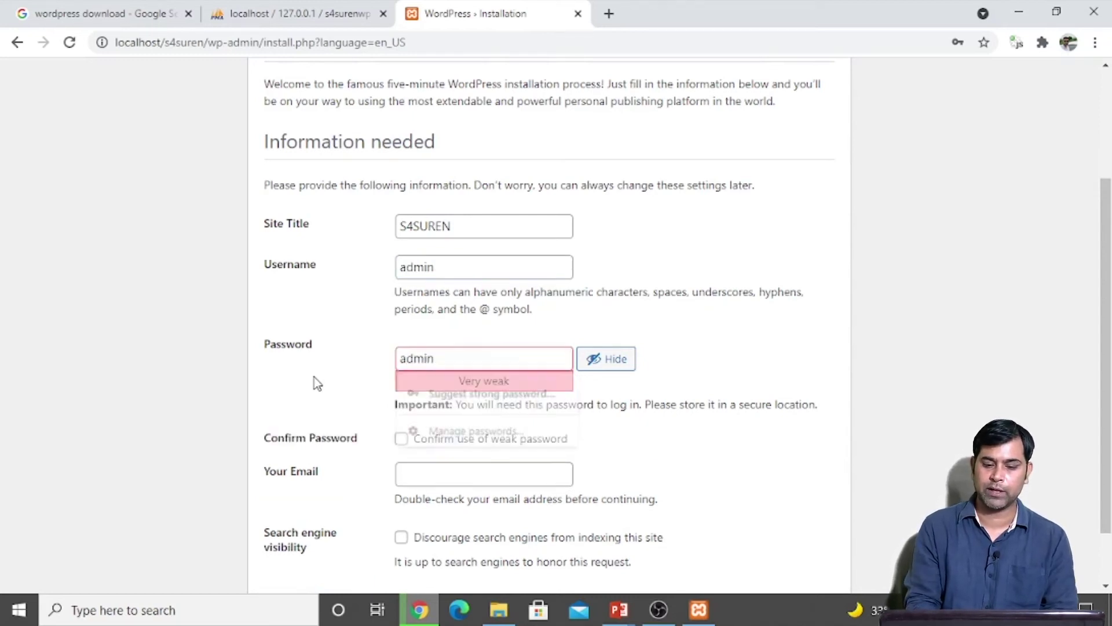
scroll(314, 377, down, 2)
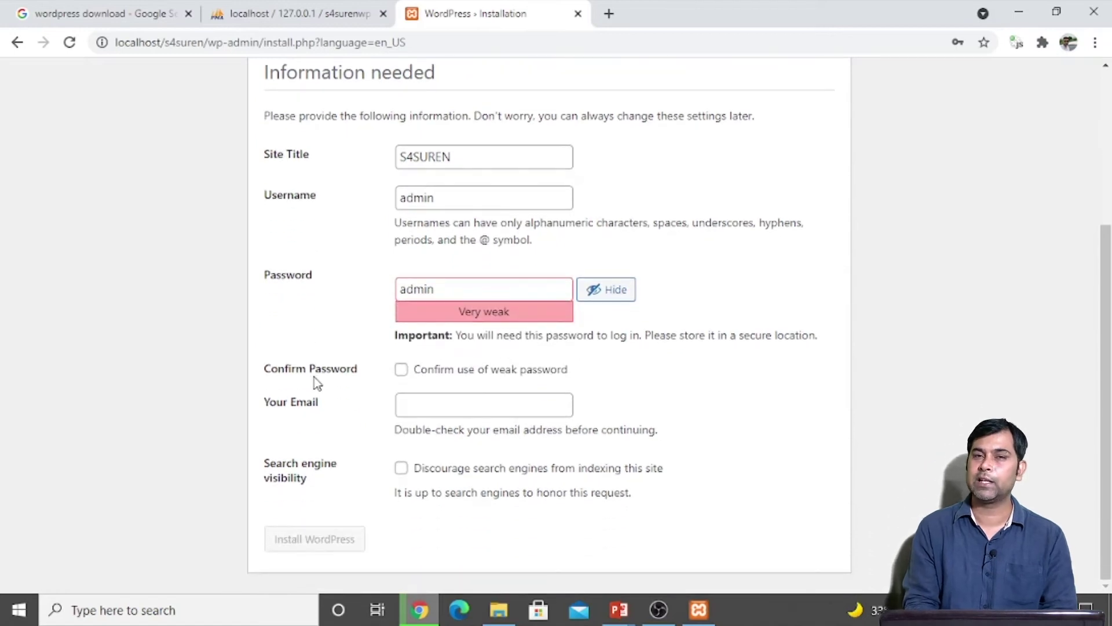
click(402, 370)
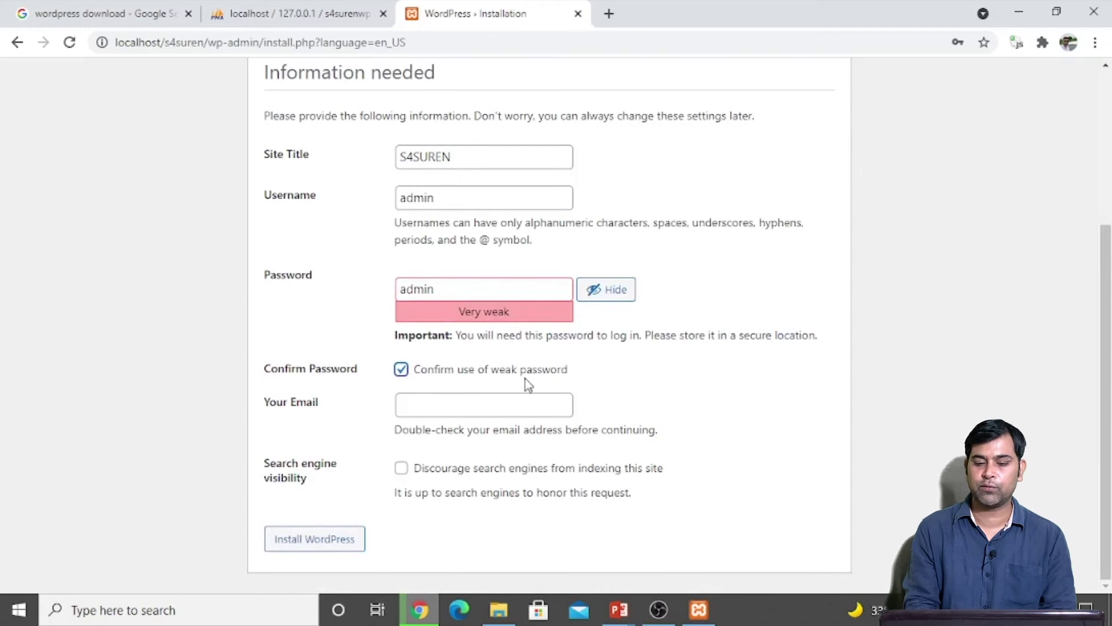
Step: Fill in the admin e-mail address and install WordPress
click(462, 404)
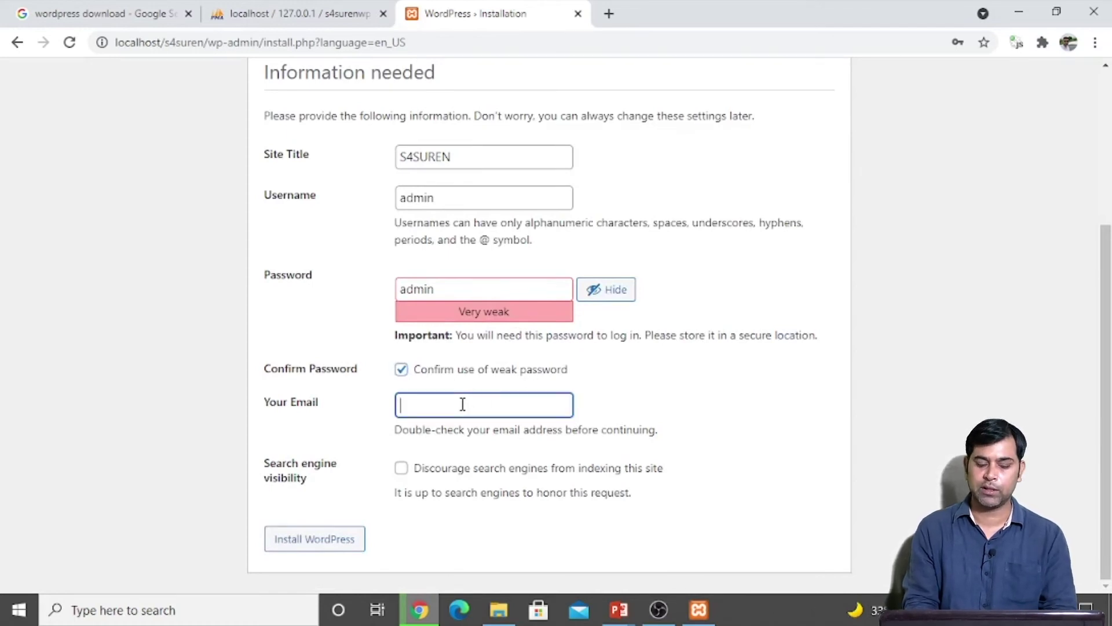
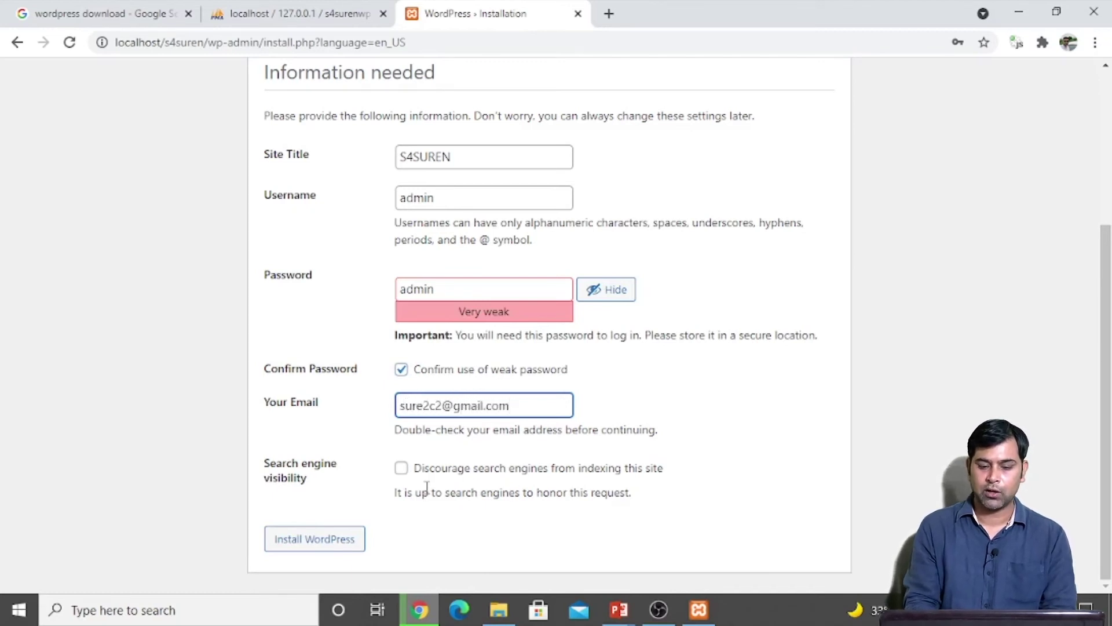
click(359, 465)
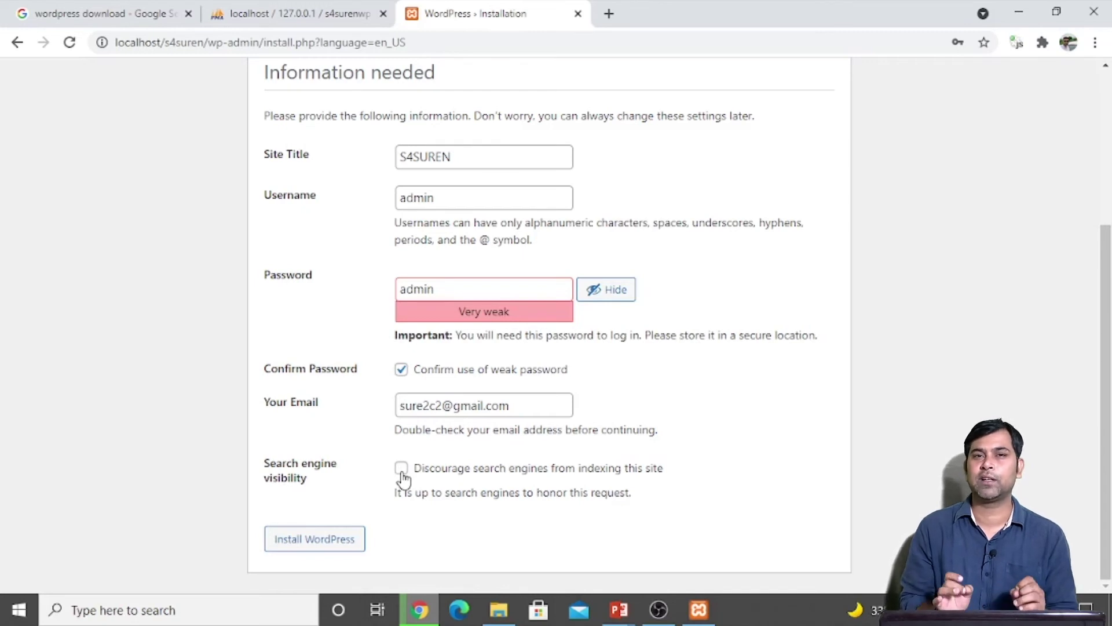
click(312, 538)
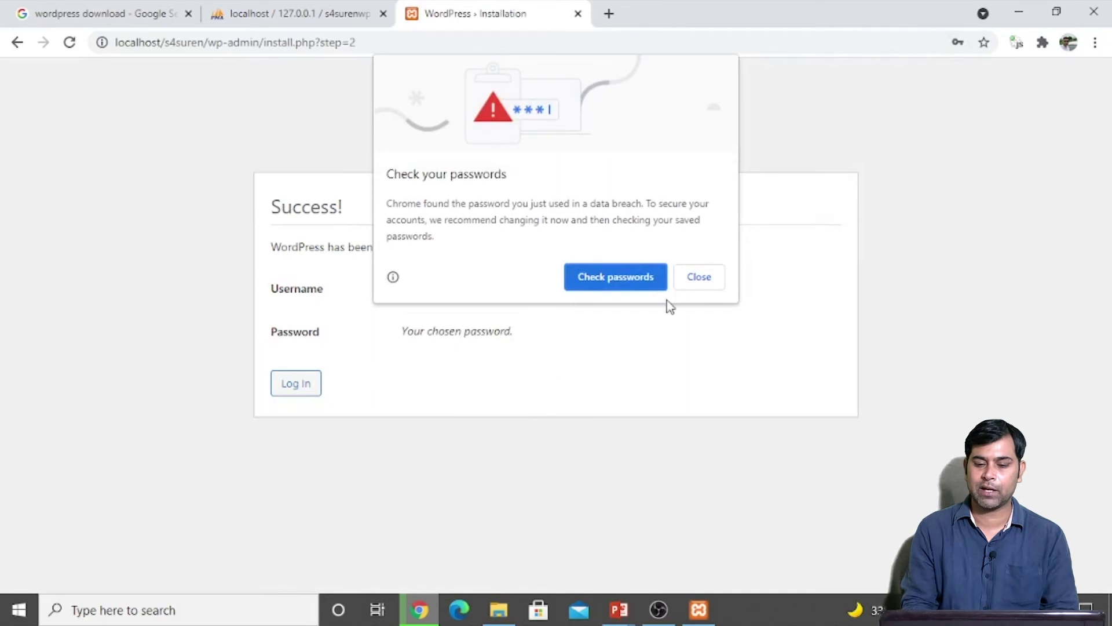
Step: Dismiss Chrome's password popups and try logging in with the prefilled credentials
click(703, 279)
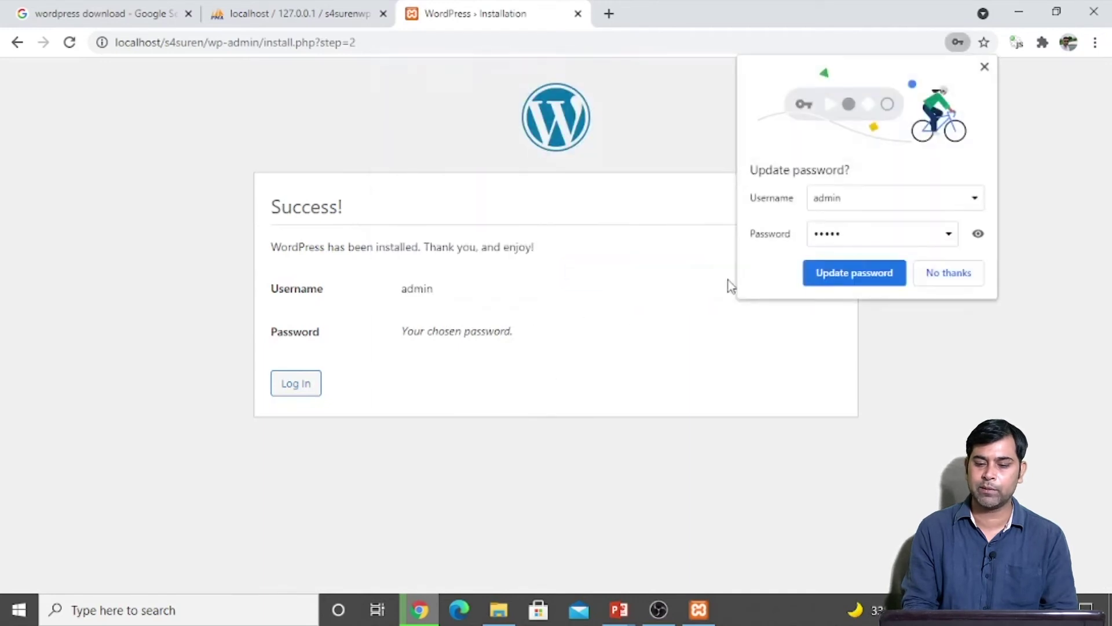
click(971, 273)
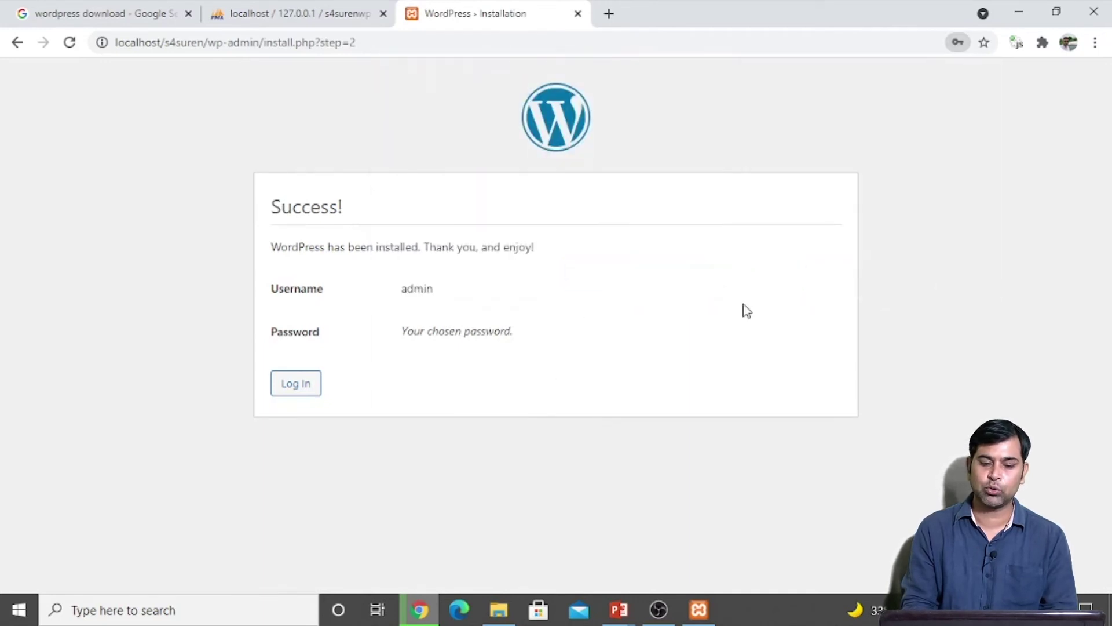
click(296, 385)
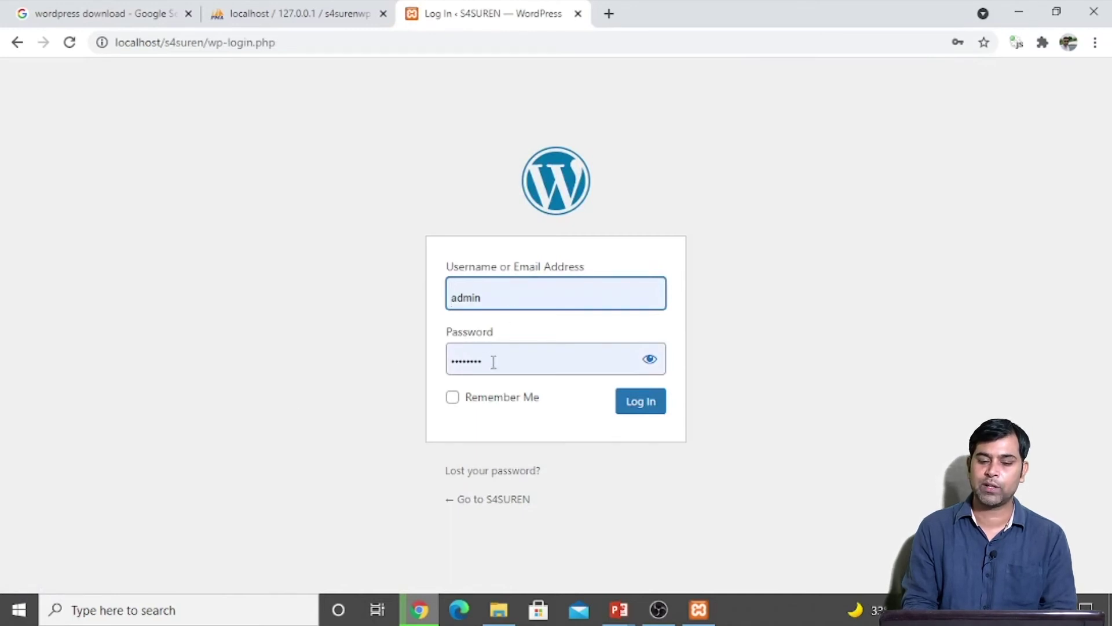
click(637, 407)
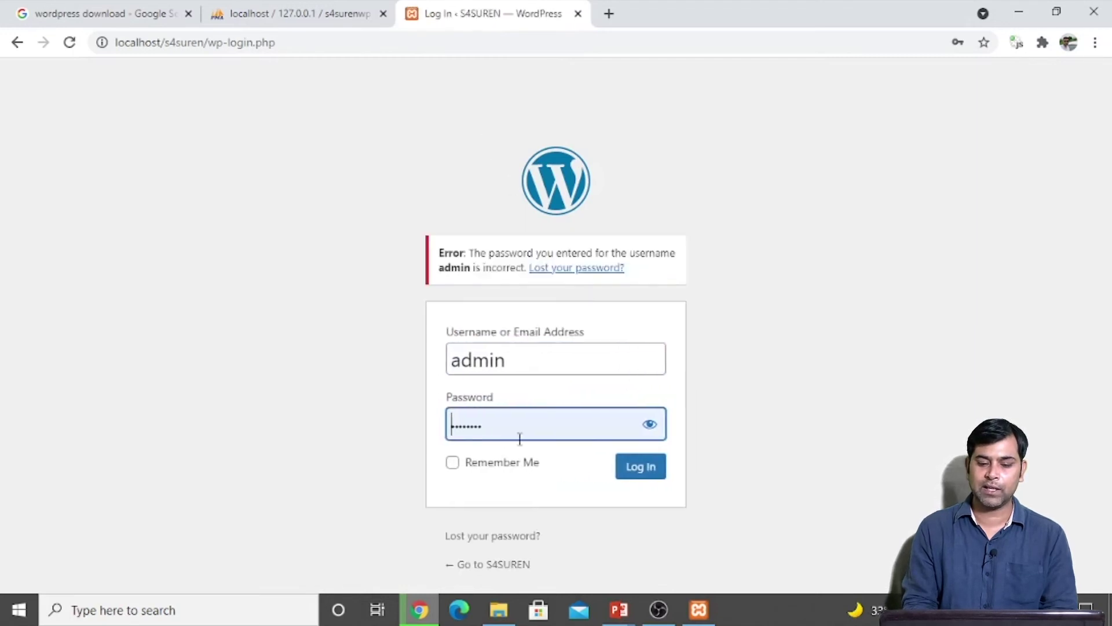
Step: Retype the admin password, sign in, and close Chrome's password popups
drag(484, 425, 328, 417)
double_click(563, 431)
text(admin)
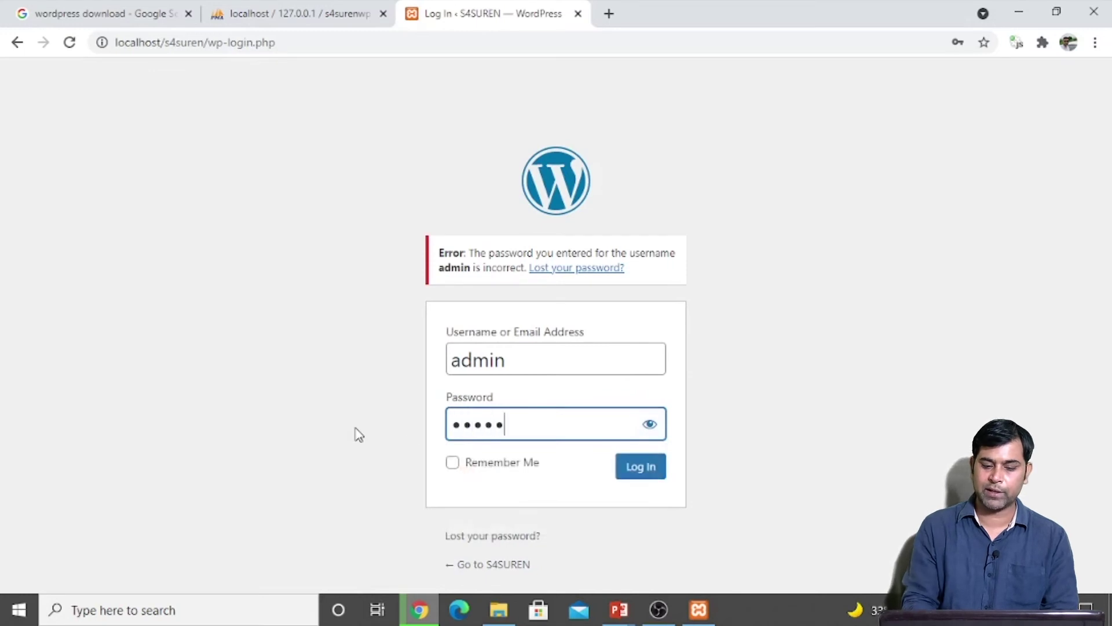
click(640, 472)
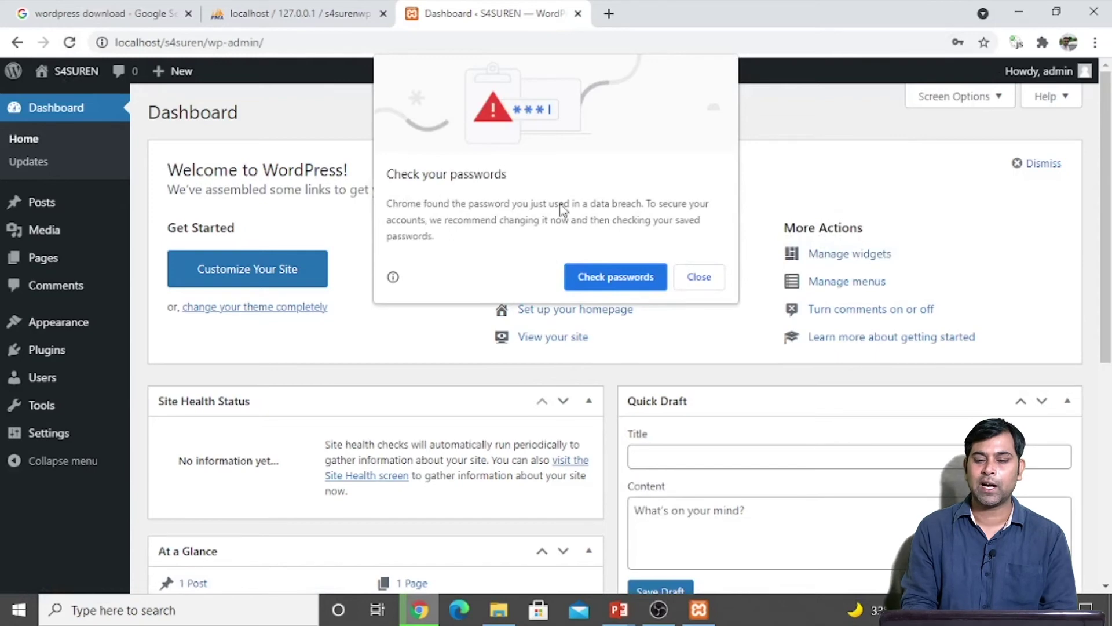
click(697, 282)
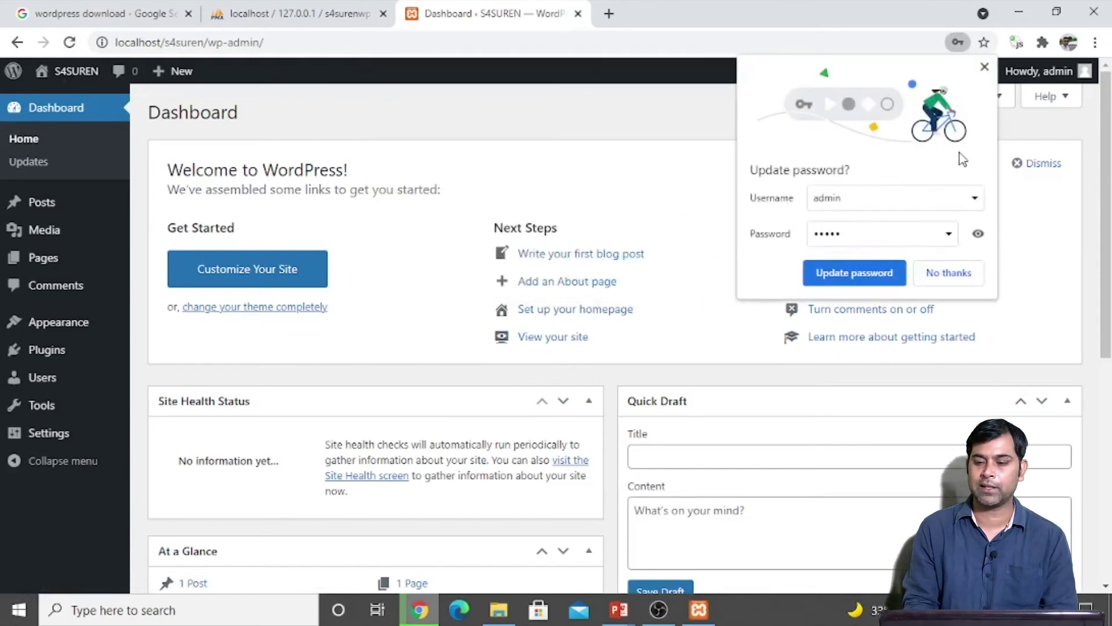
click(984, 67)
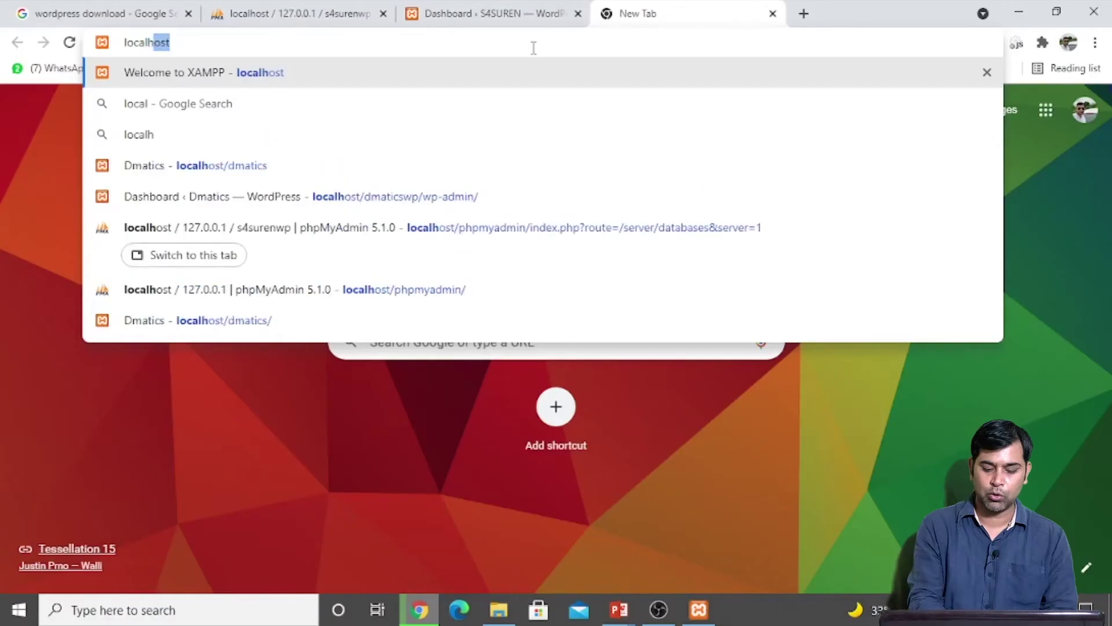
Step: Load localhost/s4suren in a second tab to view the Hello world! post, then return to the Dashboard
text(ost)
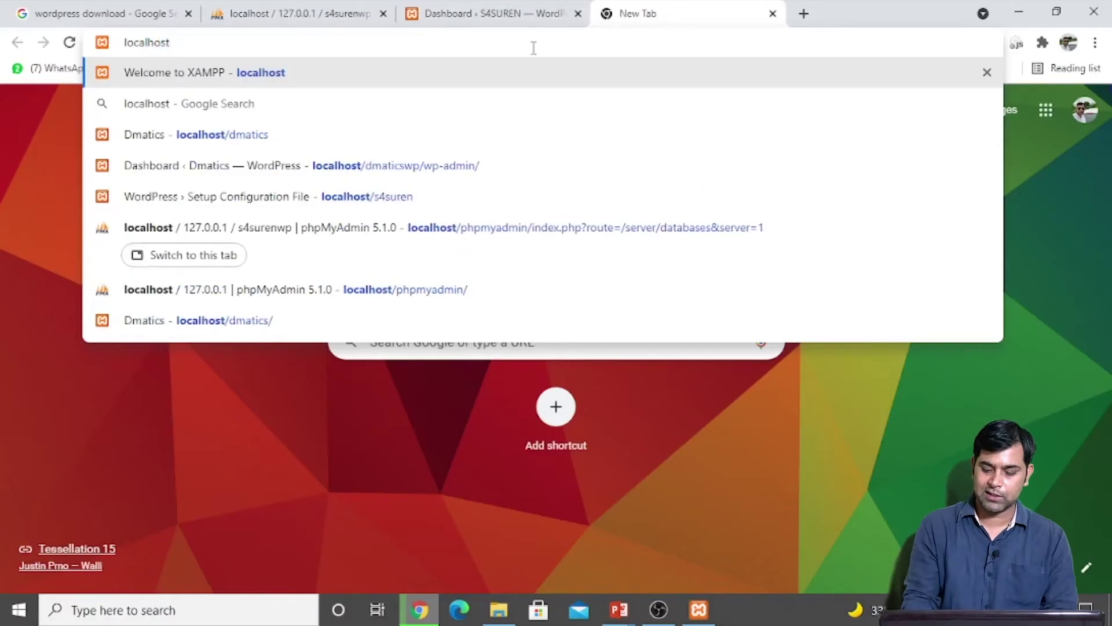
text(/s4sur)
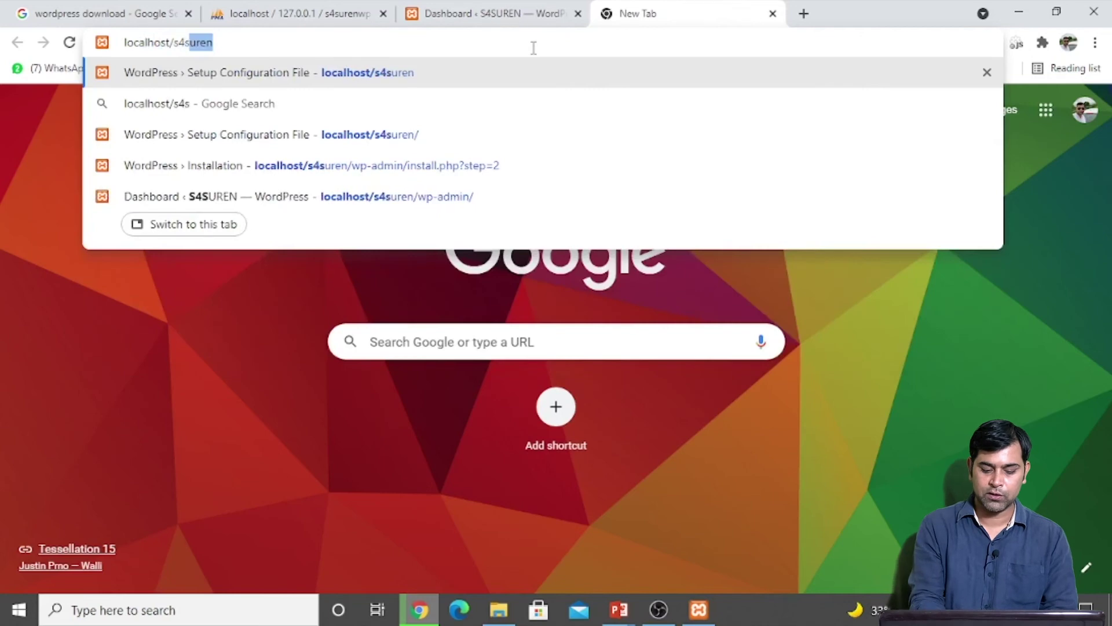
text(en)
key(Return)
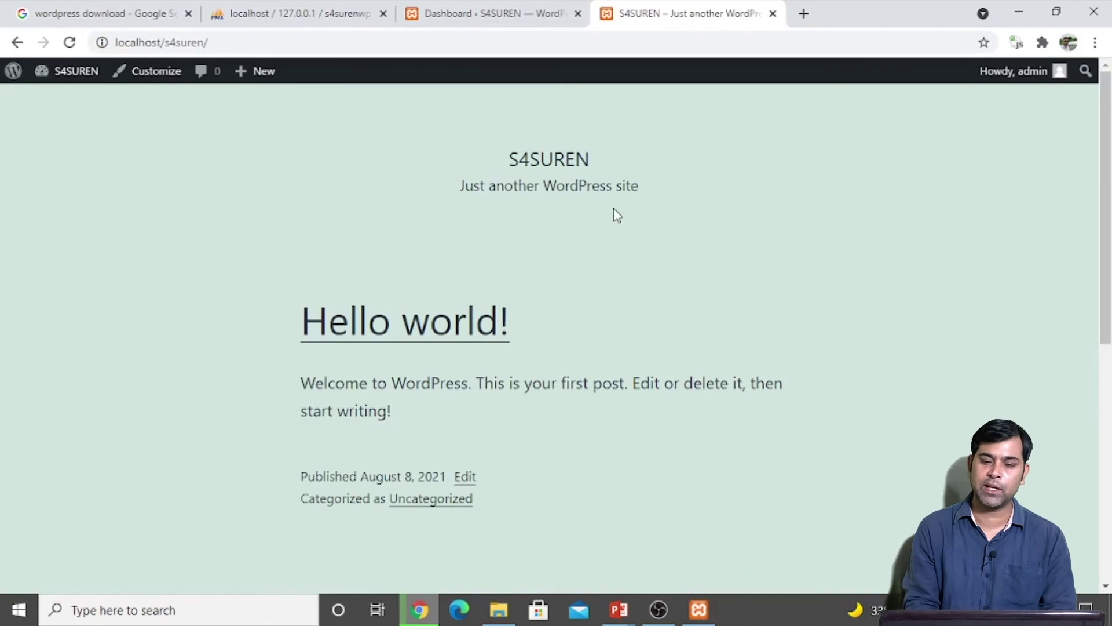
click(483, 17)
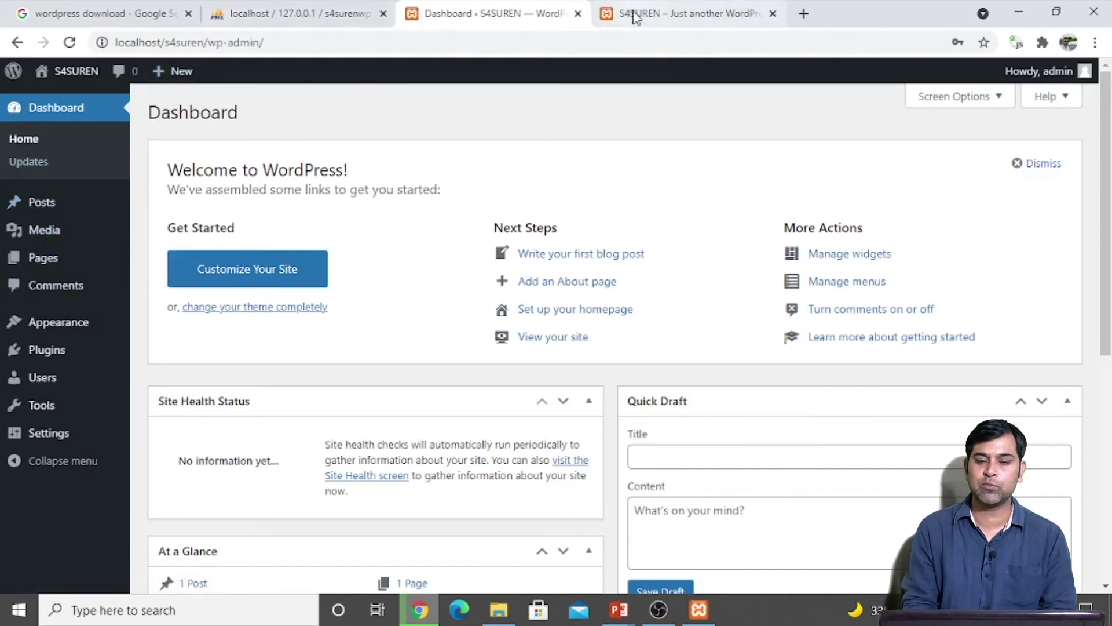
click(653, 17)
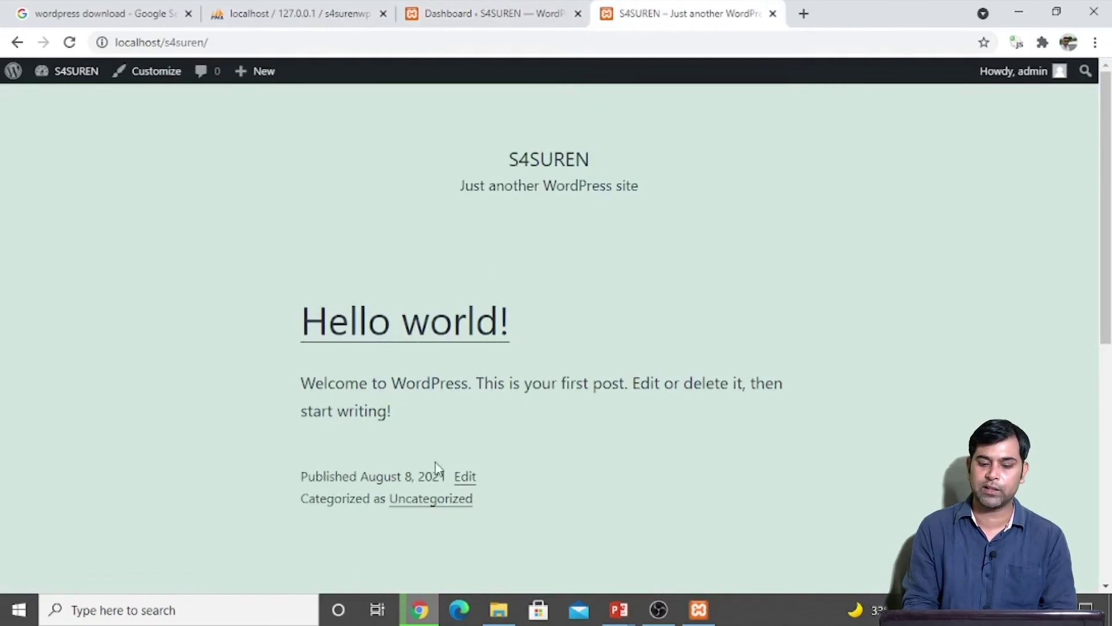
click(469, 13)
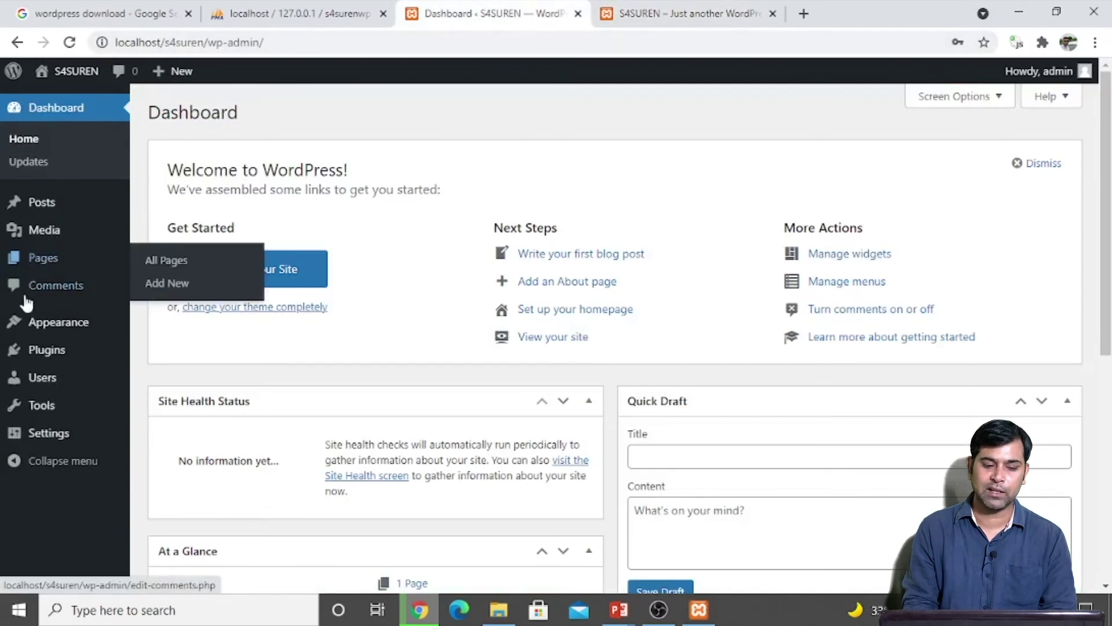
Step: Activate Twenty Nineteen under Appearance > Themes and reload the front page to see it
mouse_move(32, 335)
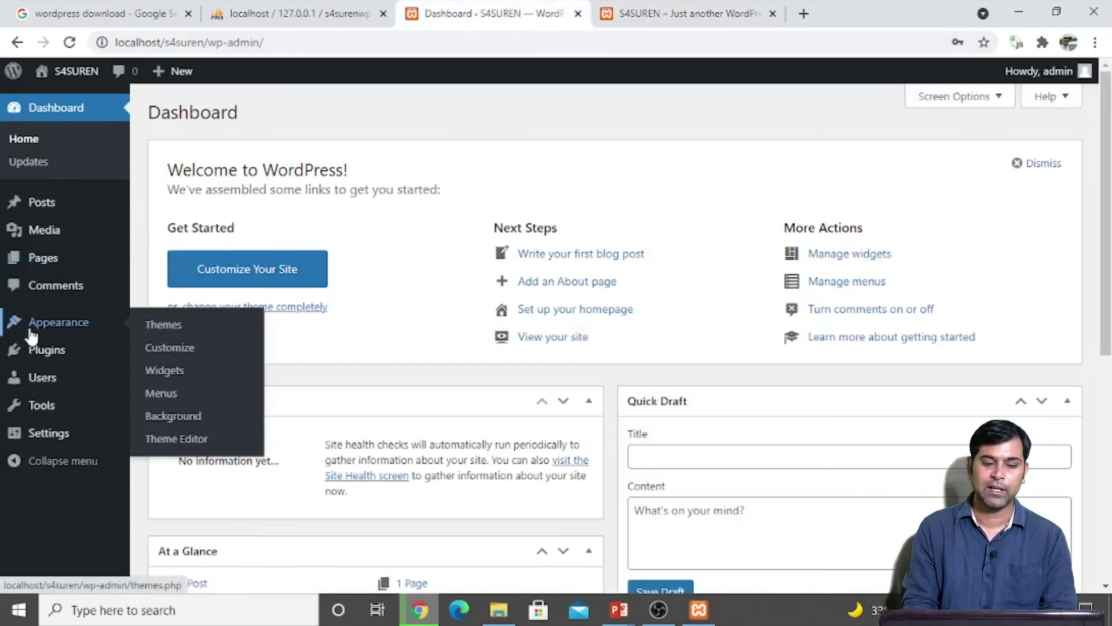
click(184, 335)
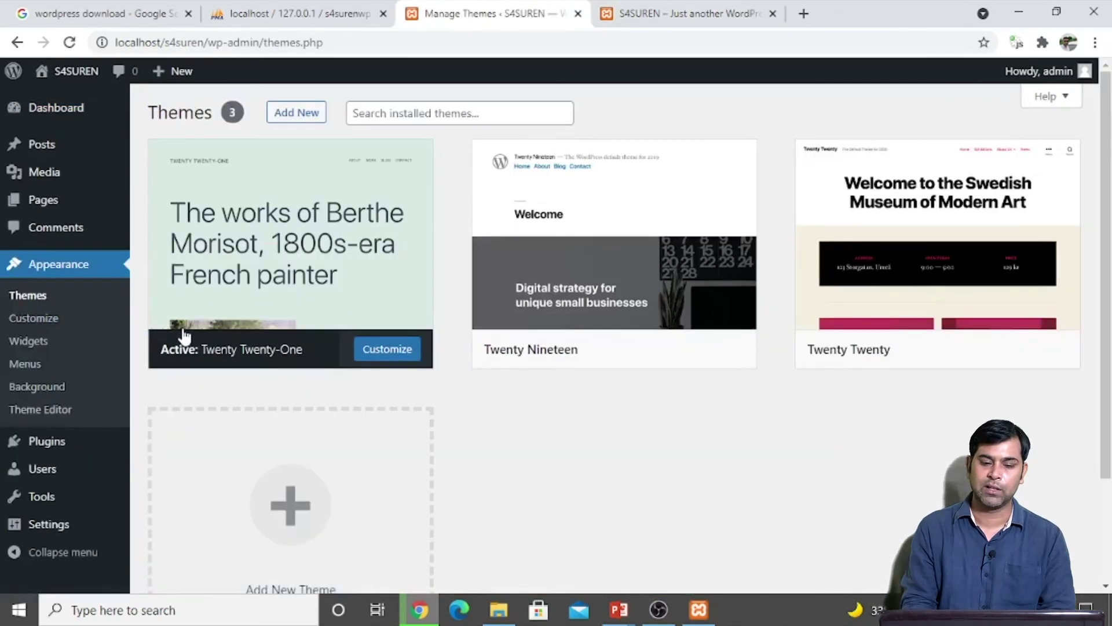
mouse_move(296, 353)
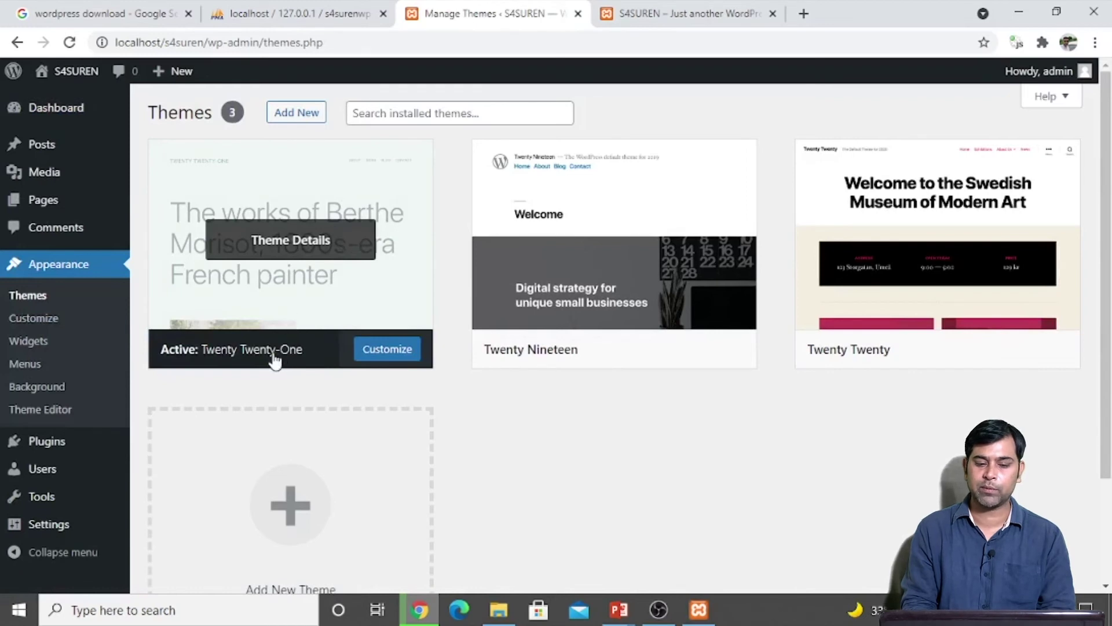
mouse_move(492, 368)
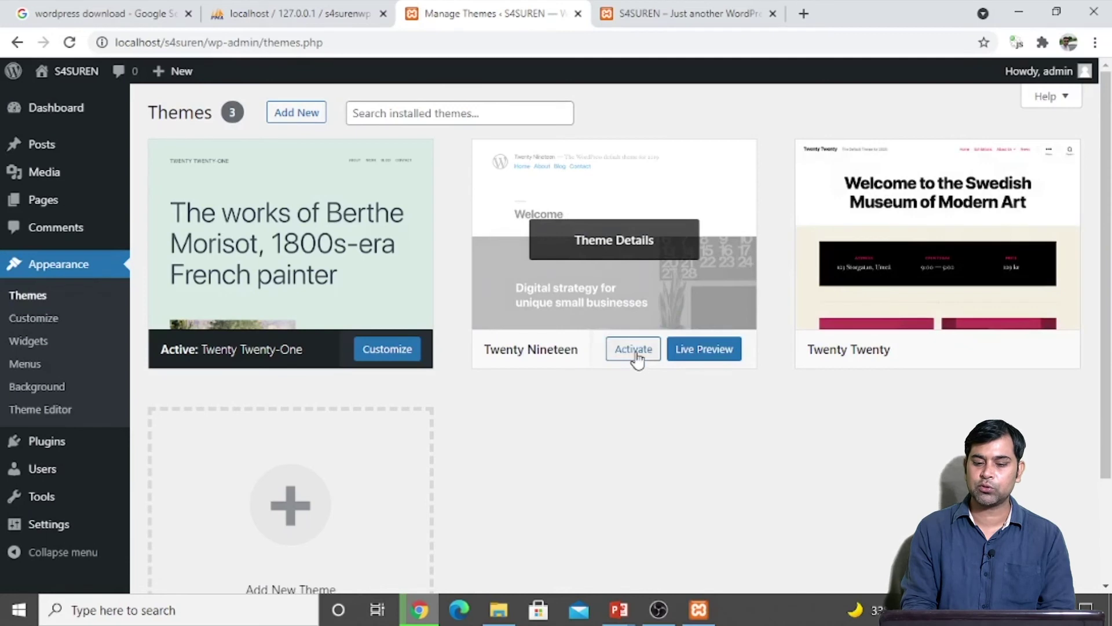
click(637, 355)
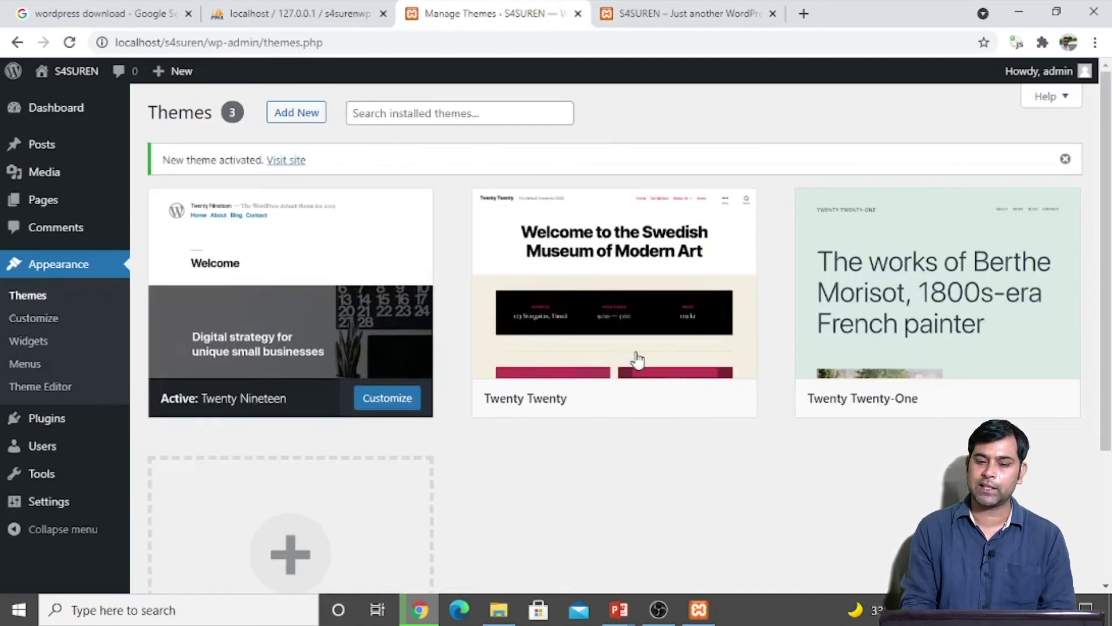
click(660, 13)
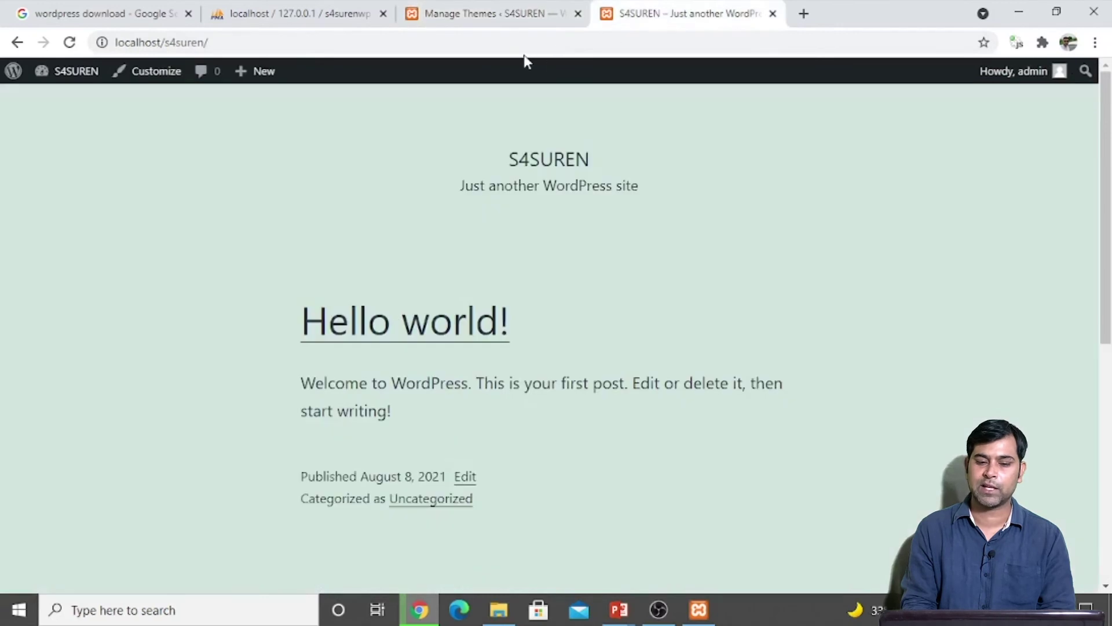
key(F5)
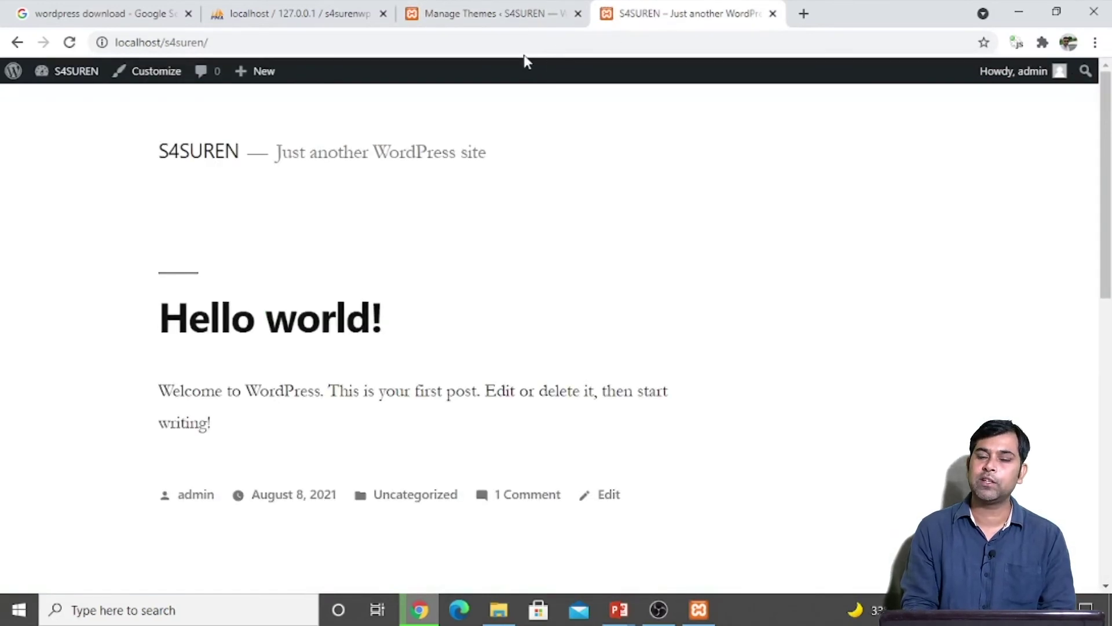
click(496, 13)
Step: Activate Twenty Twenty and reload the S4SUREN front page to check its new look
mouse_move(902, 350)
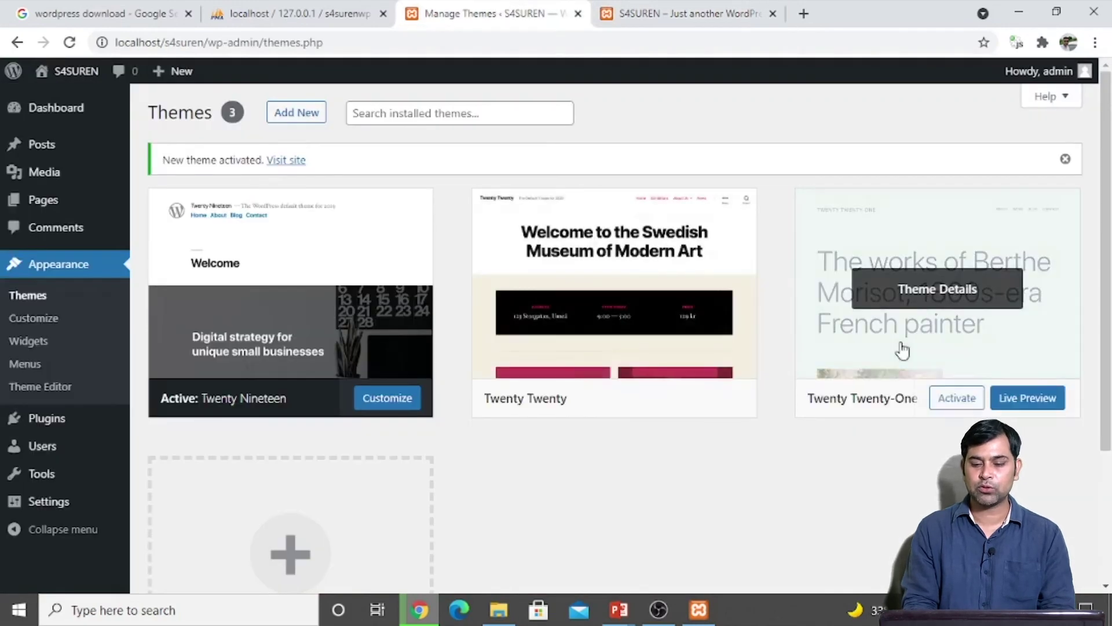
mouse_move(609, 402)
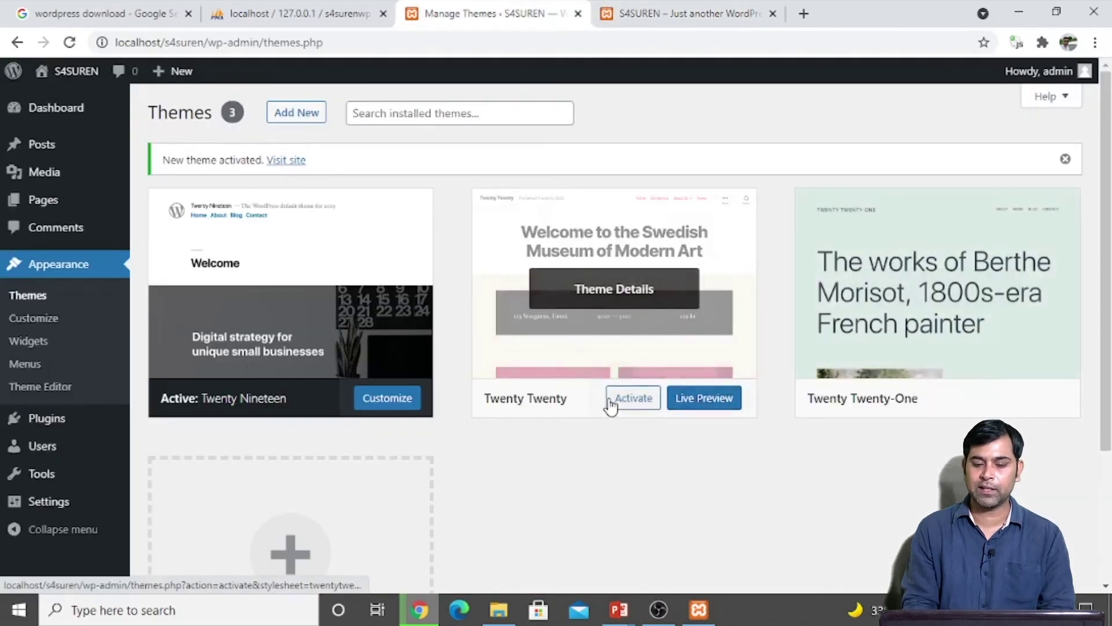
click(632, 404)
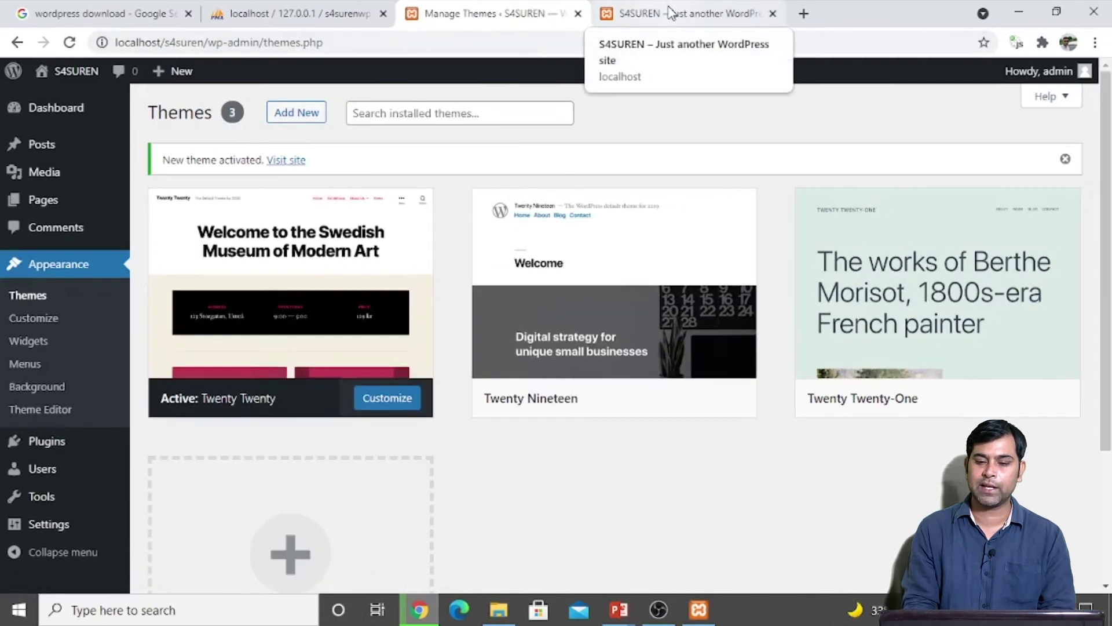
click(670, 13)
key(F5)
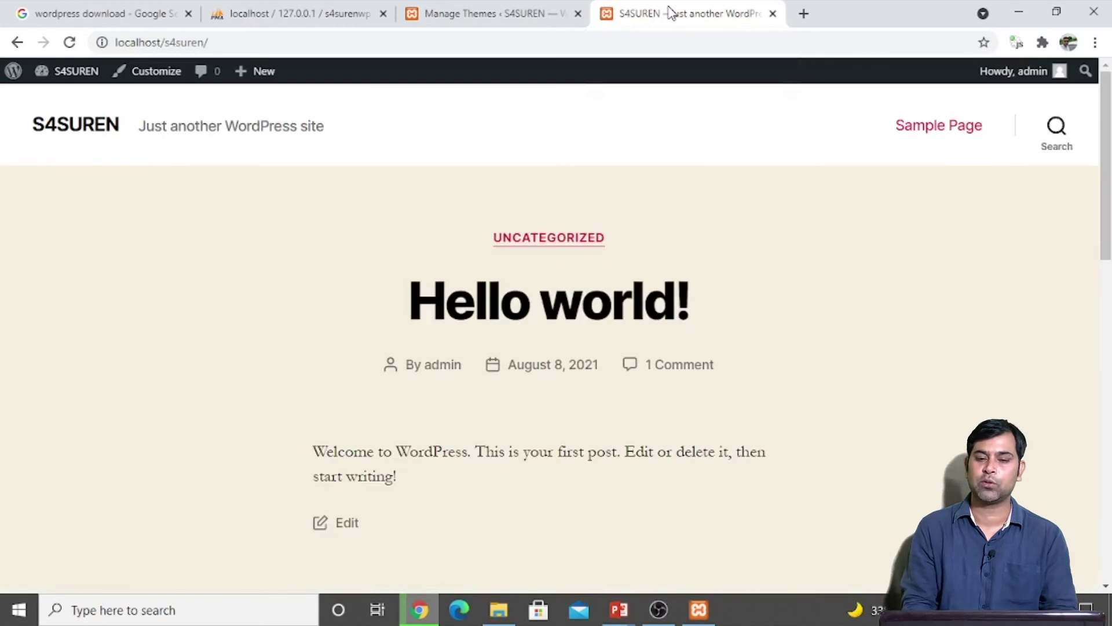
click(528, 13)
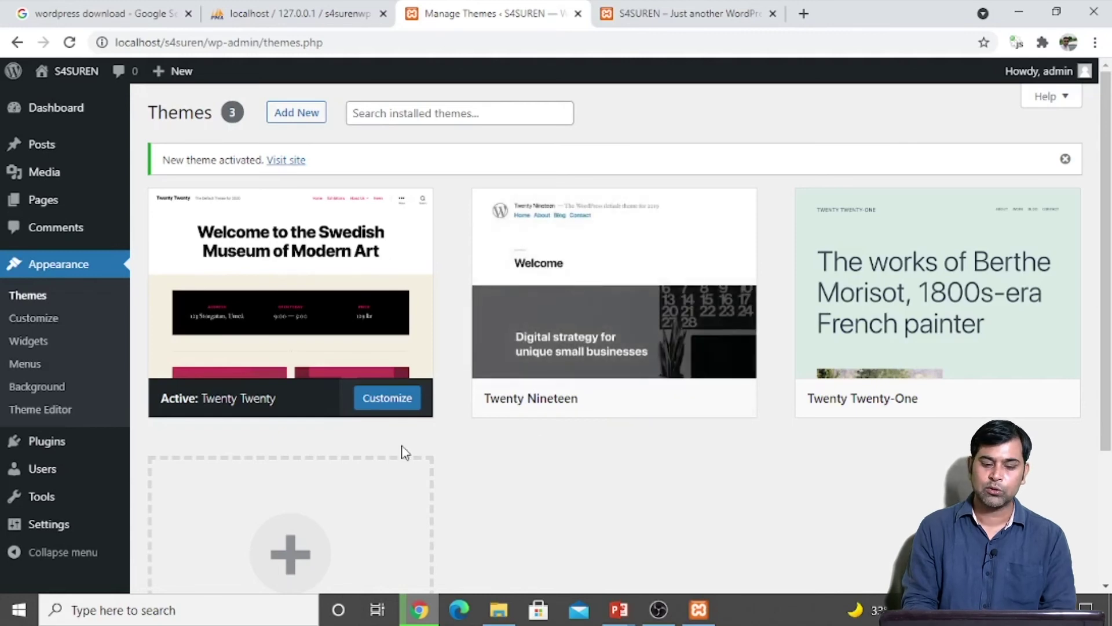
click(345, 531)
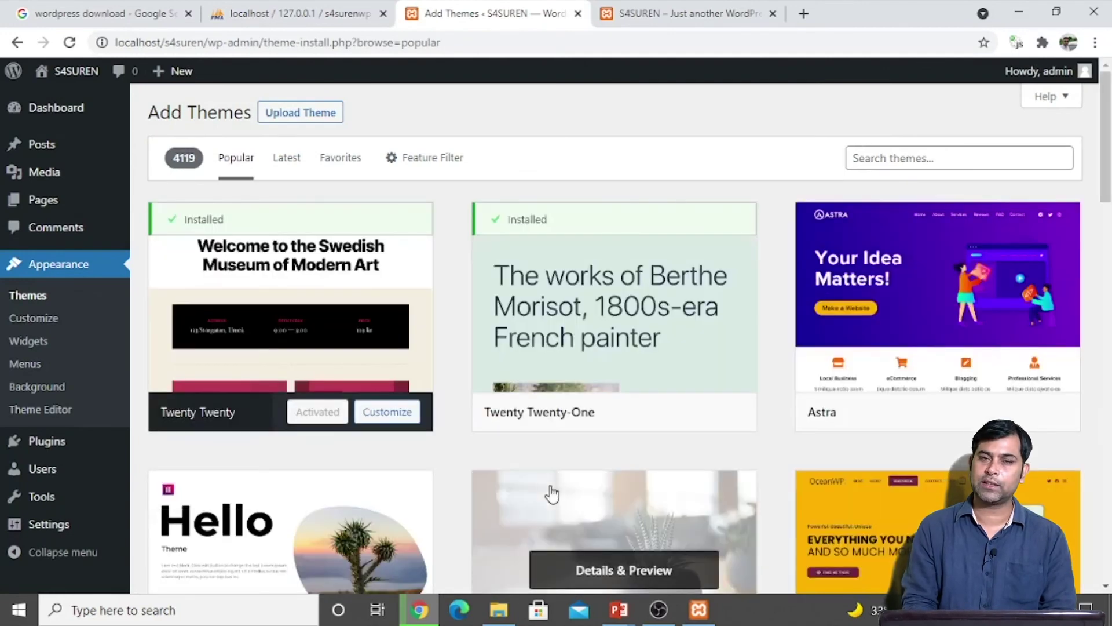
Step: Scroll the popular themes grid down to Inspiro and install it
scroll(552, 493, down, 3)
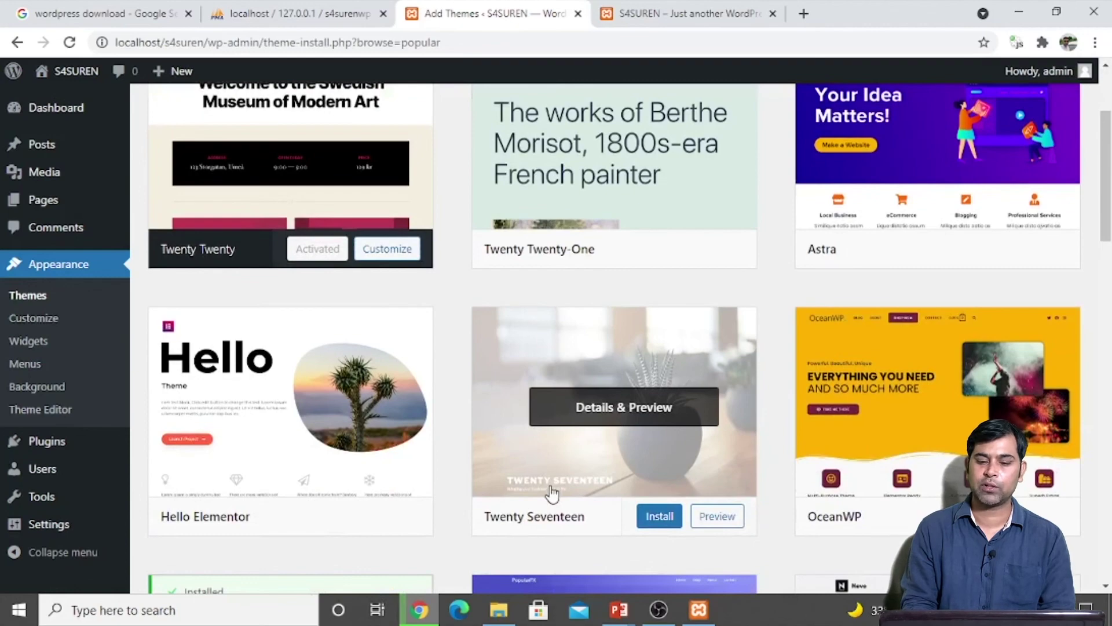
scroll(622, 444, down, 5)
scroll(621, 443, down, 5)
scroll(620, 443, down, 10)
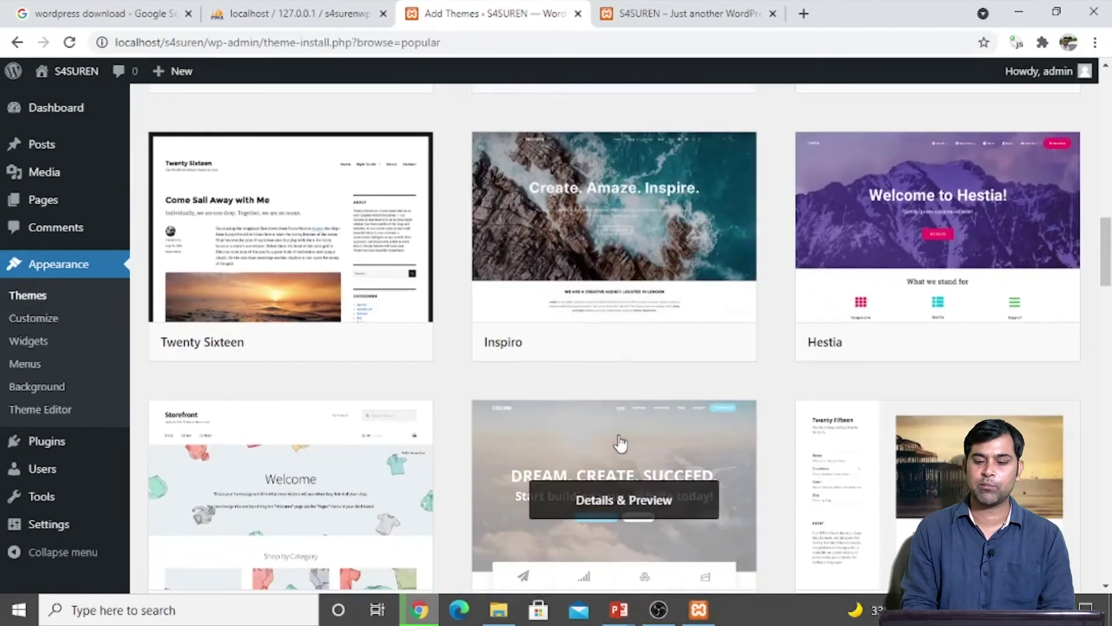
scroll(753, 278, down, 3)
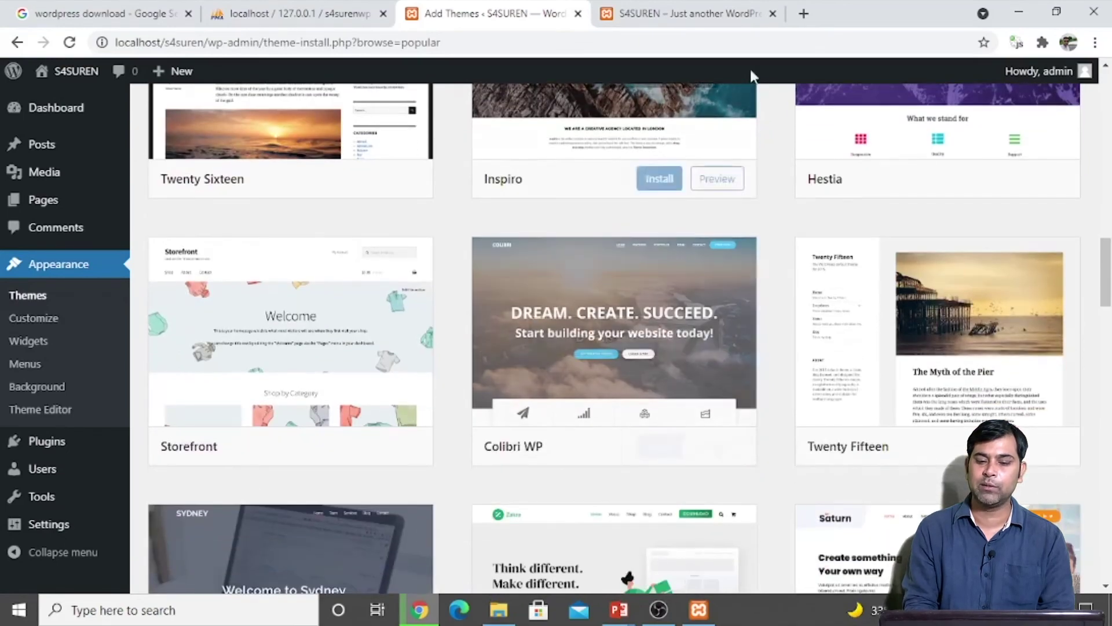
scroll(629, 155, up, 3)
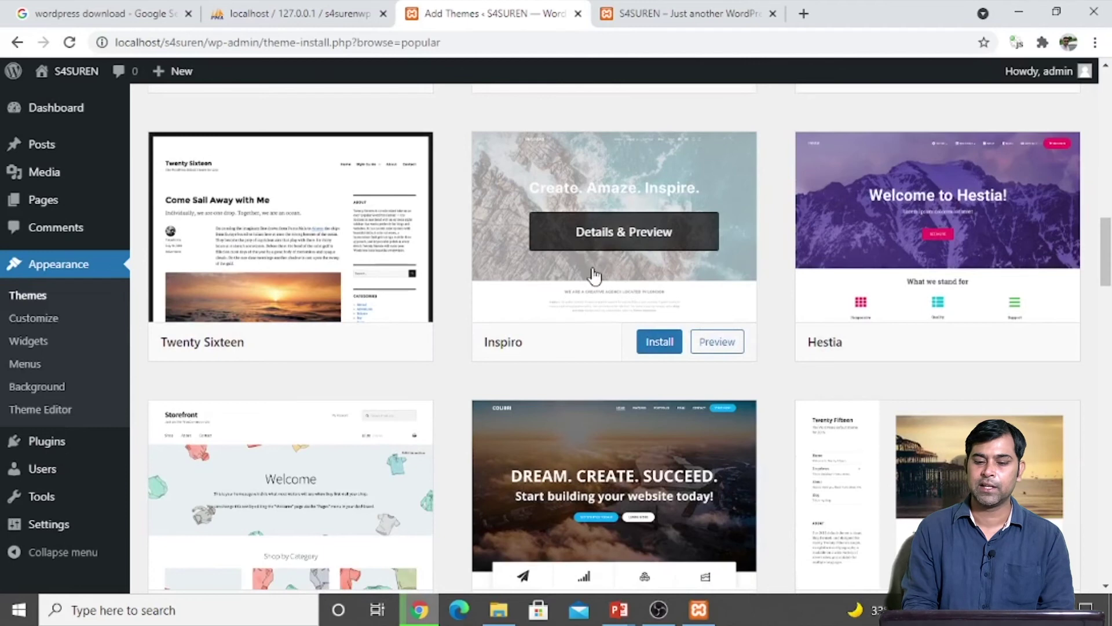
click(651, 347)
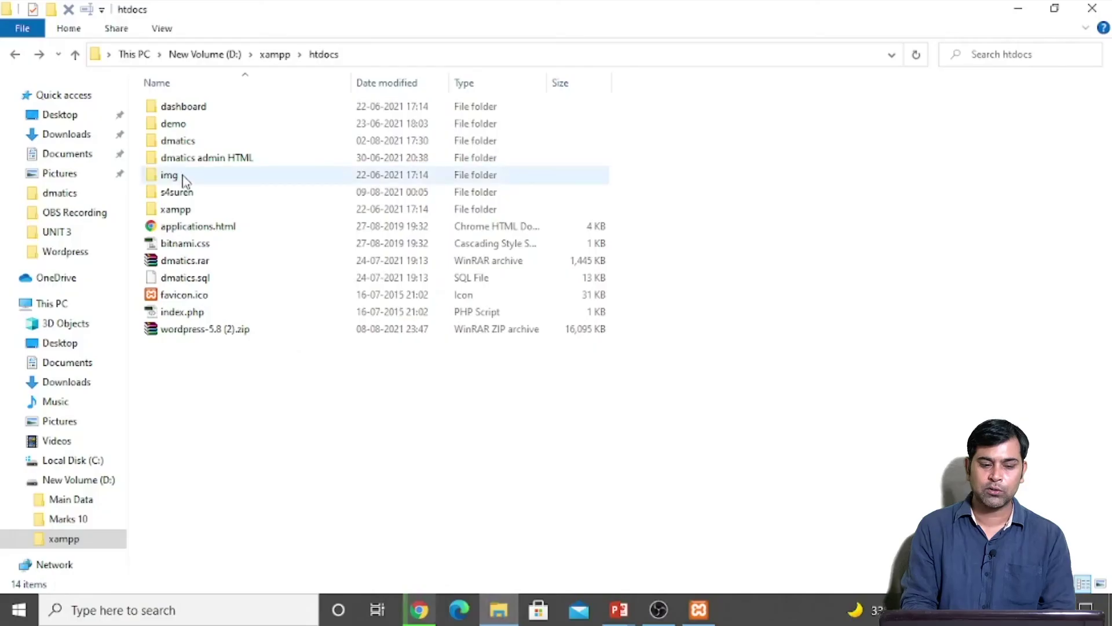
Step: Browse to htdocs\s4suren\wp-content\themes to confirm the new inspiro folder
double_click(172, 193)
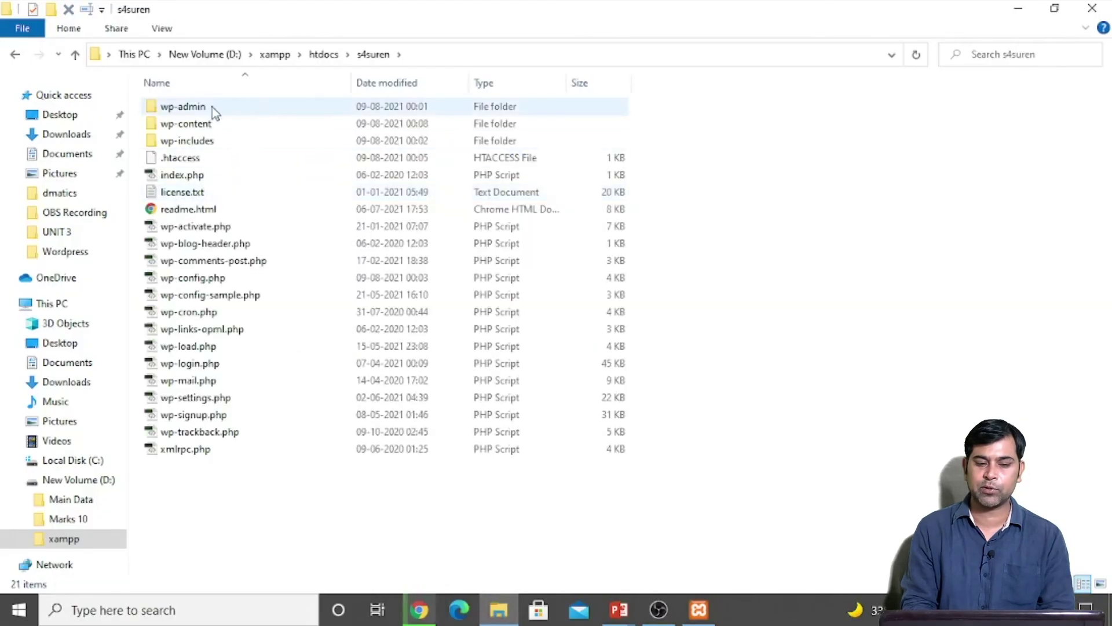
double_click(202, 125)
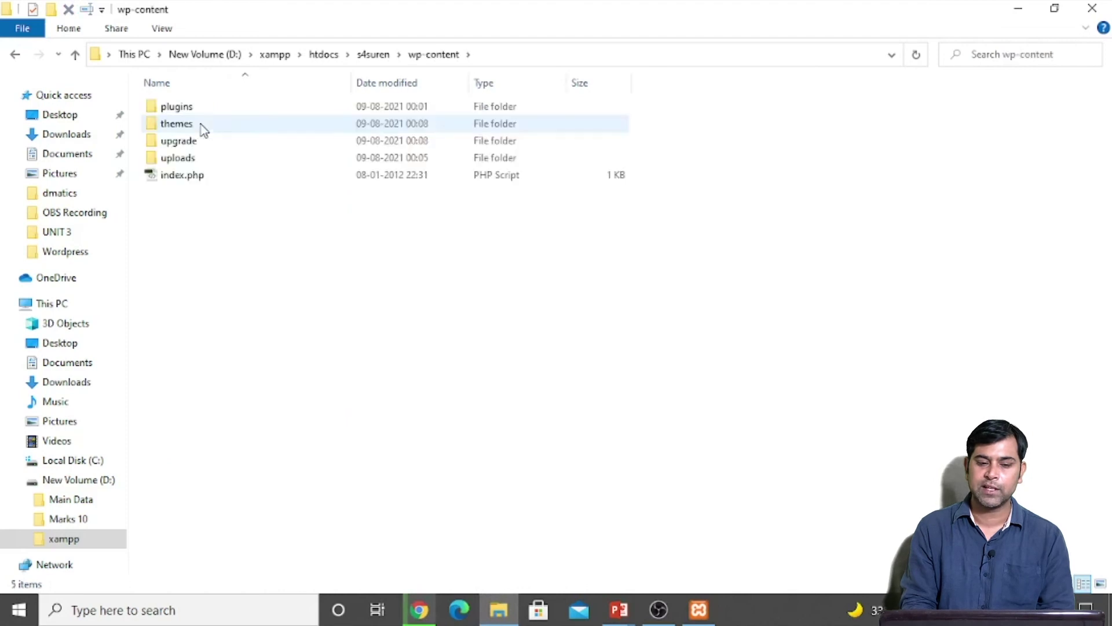
double_click(186, 125)
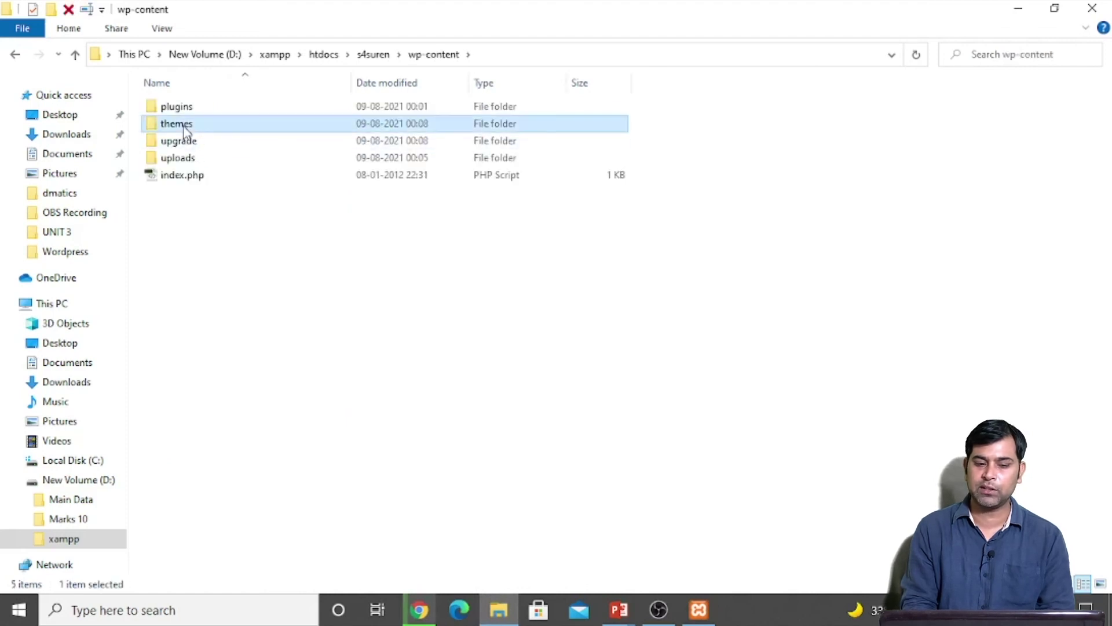
click(186, 124)
key(Down)
key(Down)
click(185, 124)
key(Up)
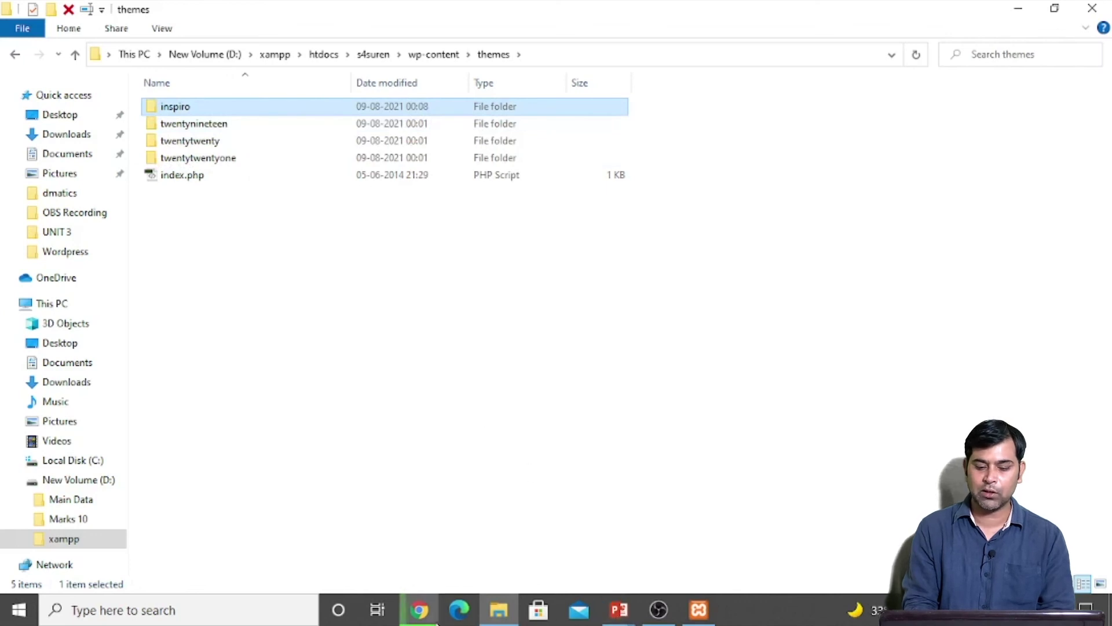
click(420, 609)
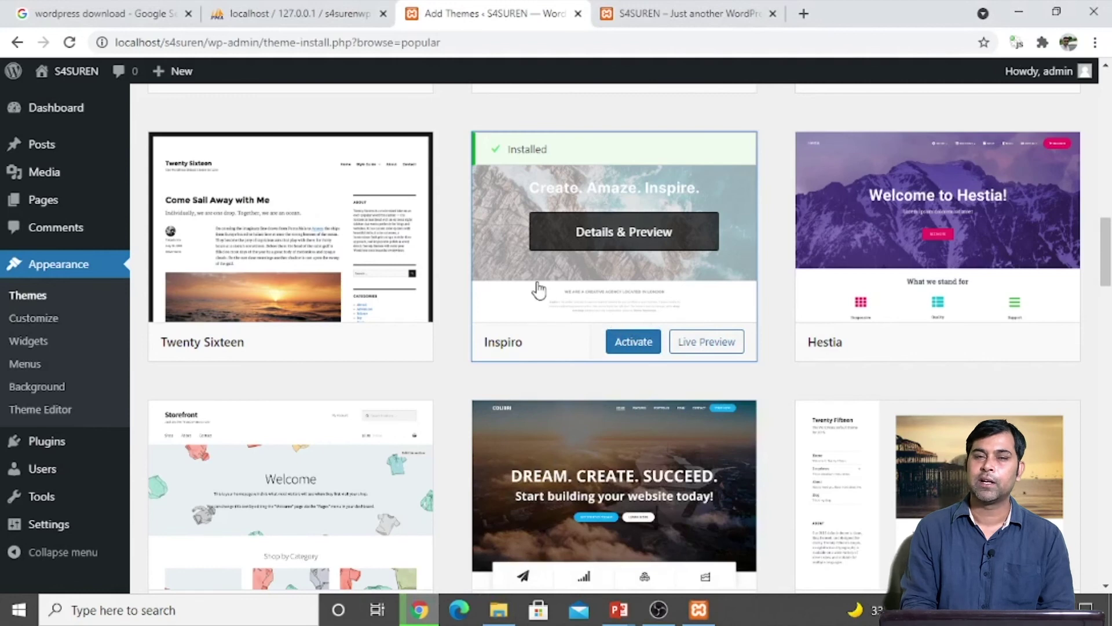
Step: Activate the Inspiro theme and reload the S4SUREN front page
click(636, 343)
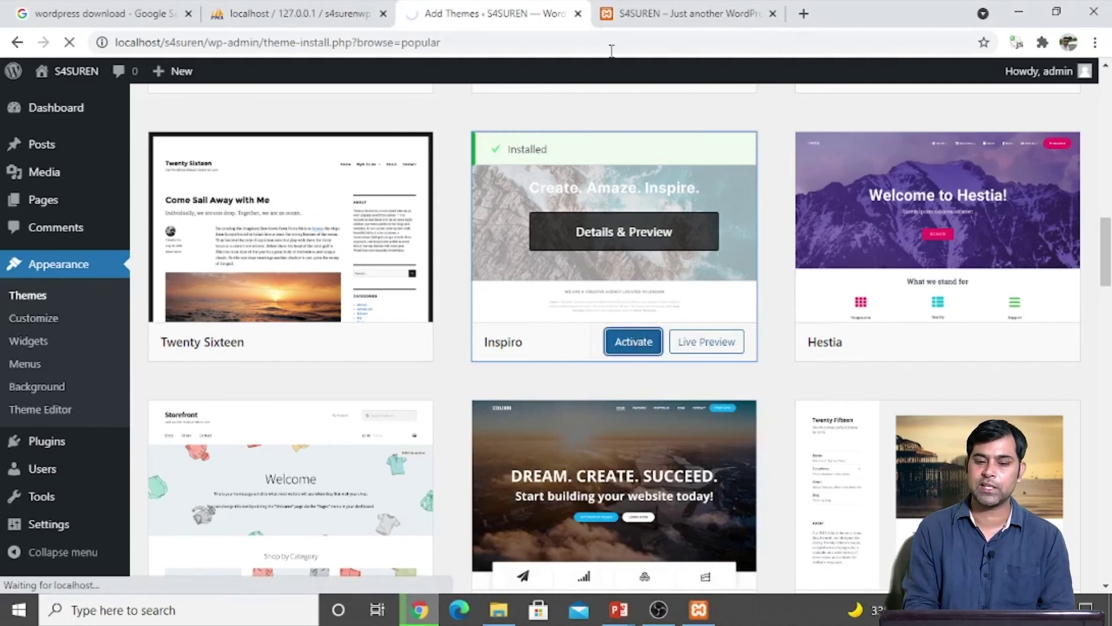
click(655, 13)
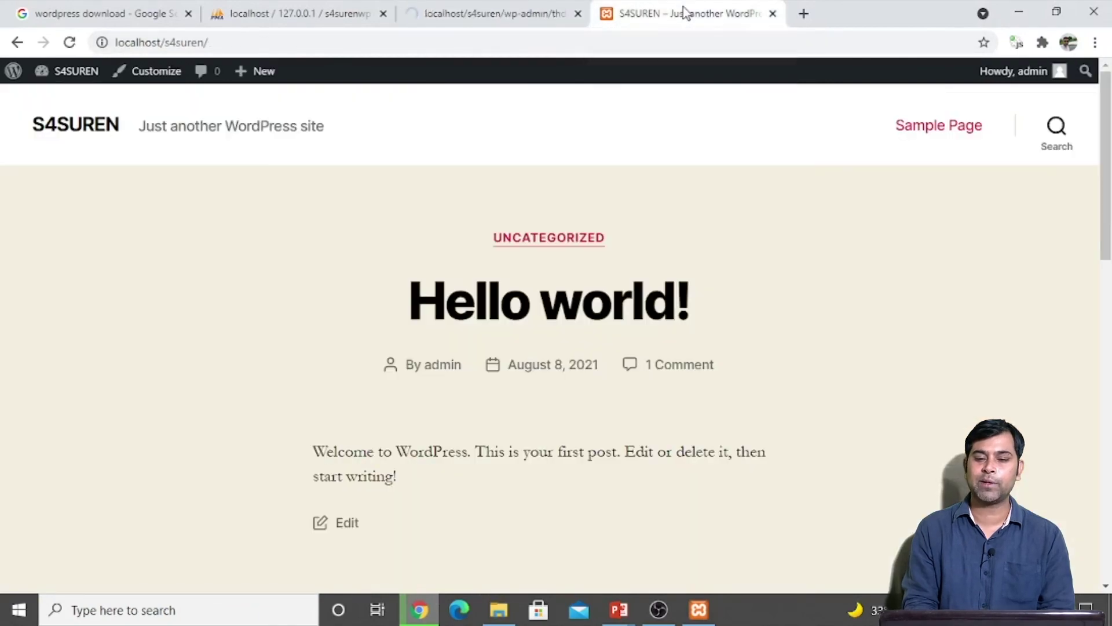
click(508, 44)
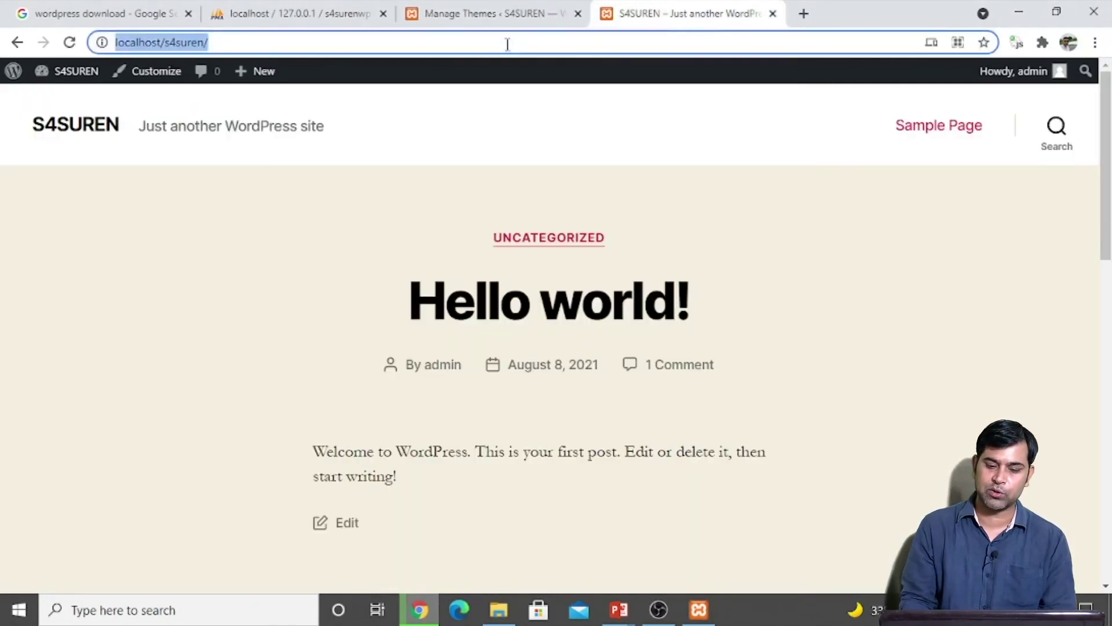
key(Return)
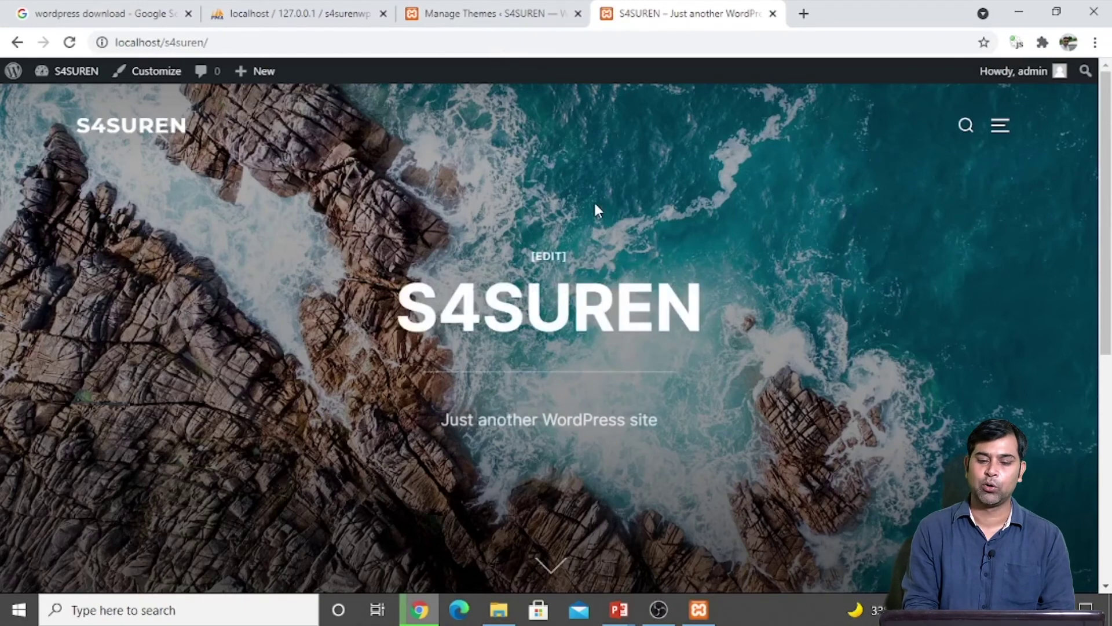
Step: Browse the Inspiro-styled front page with its rocky-sea hero, then return to the themes list
scroll(594, 204, down, 1)
scroll(596, 212, down, 5)
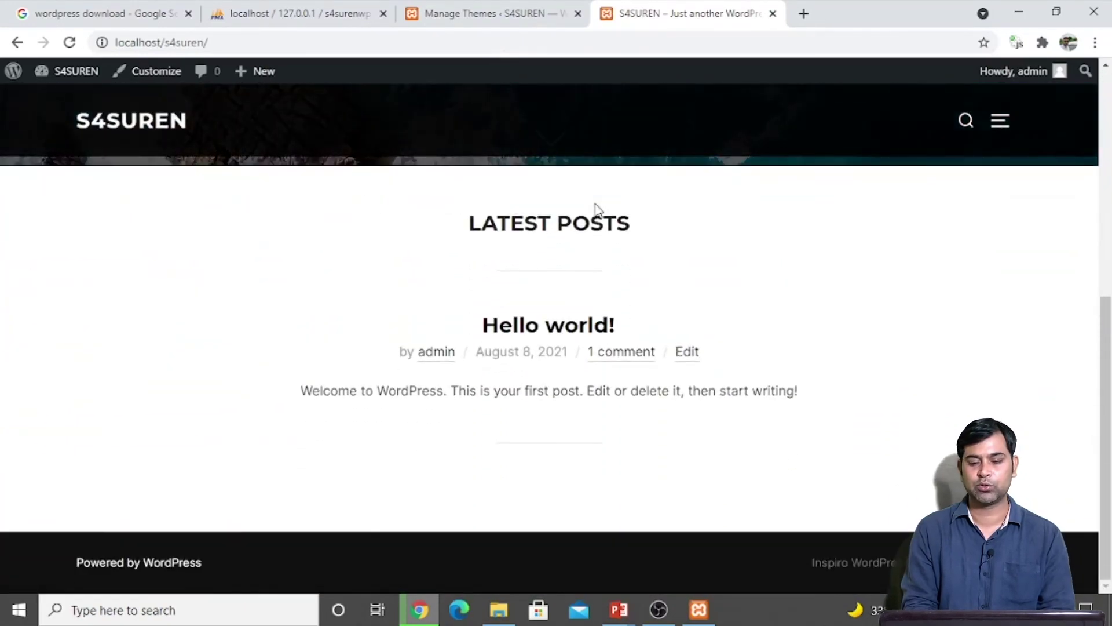
scroll(596, 208, up, 6)
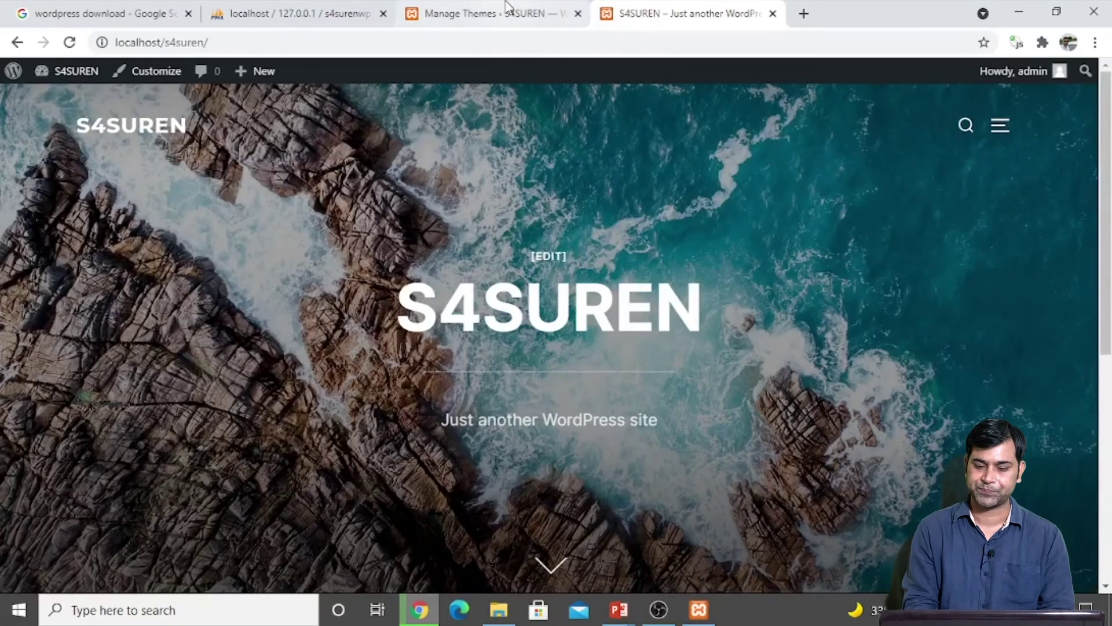
click(508, 9)
scroll(713, 462, down, 5)
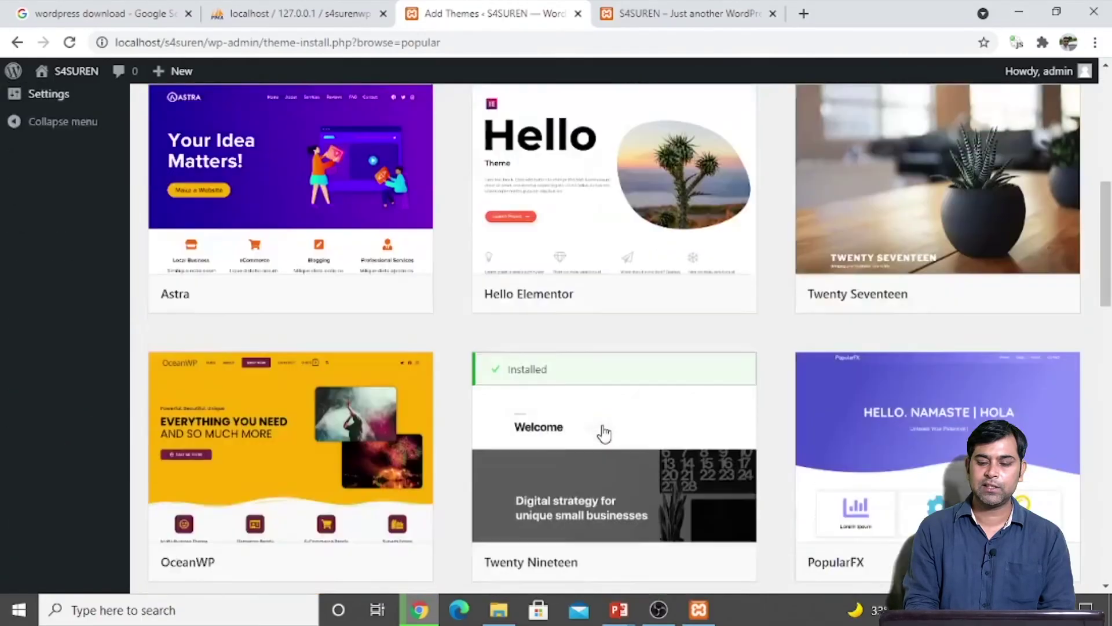
Step: Install SaturnWP from the Add Themes list and check the themes folder for the new saturnwp folder
scroll(601, 431, down, 15)
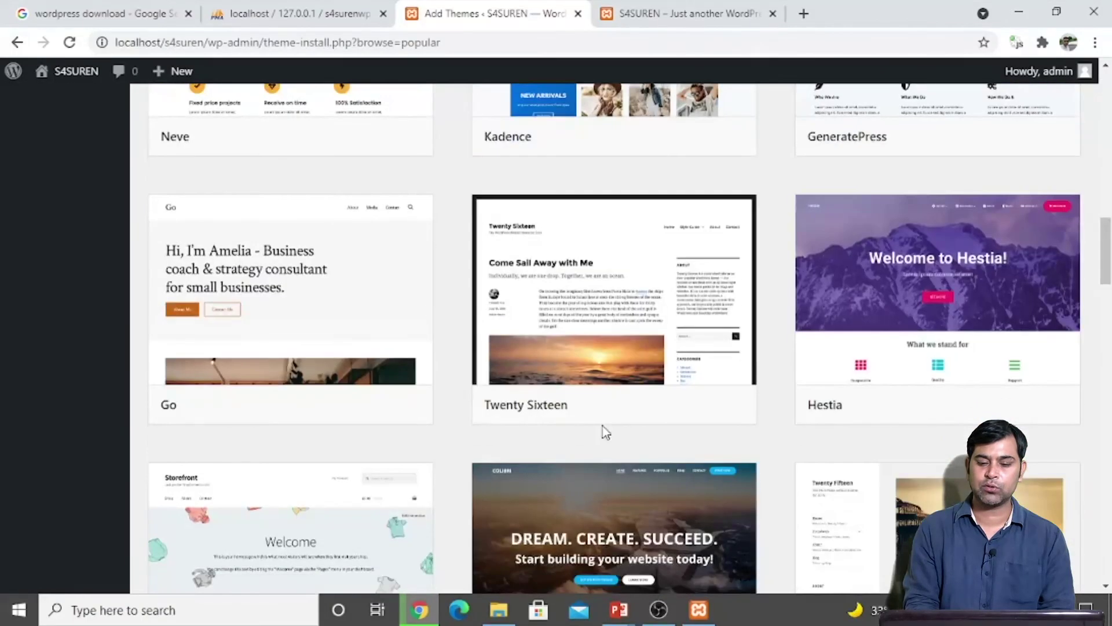
scroll(603, 432, down, 2)
scroll(601, 427, down, 3)
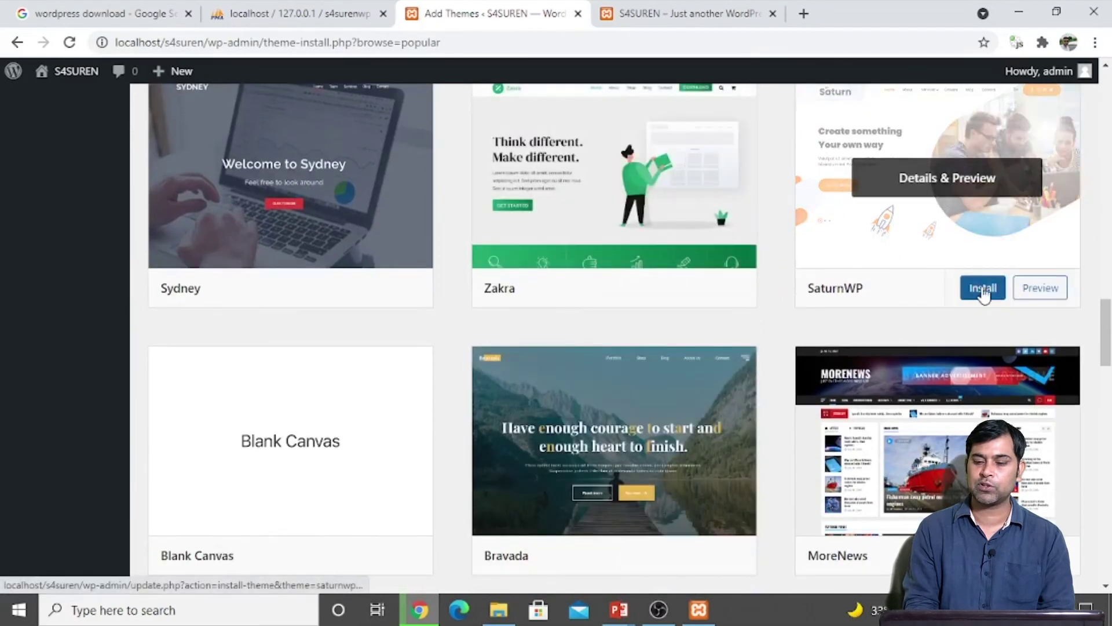
click(983, 289)
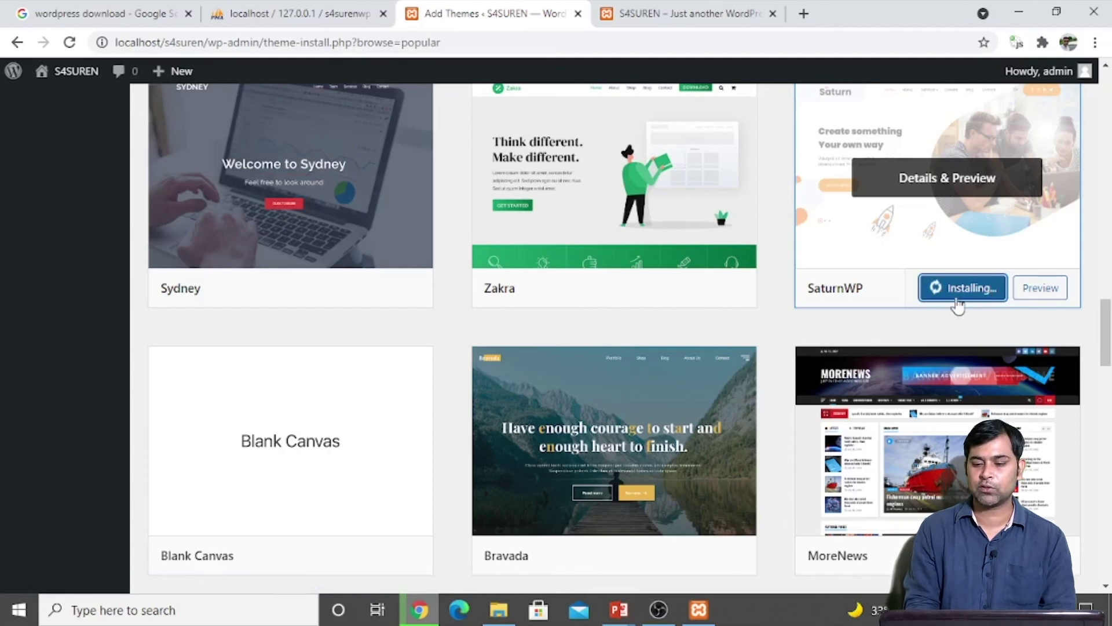
click(500, 609)
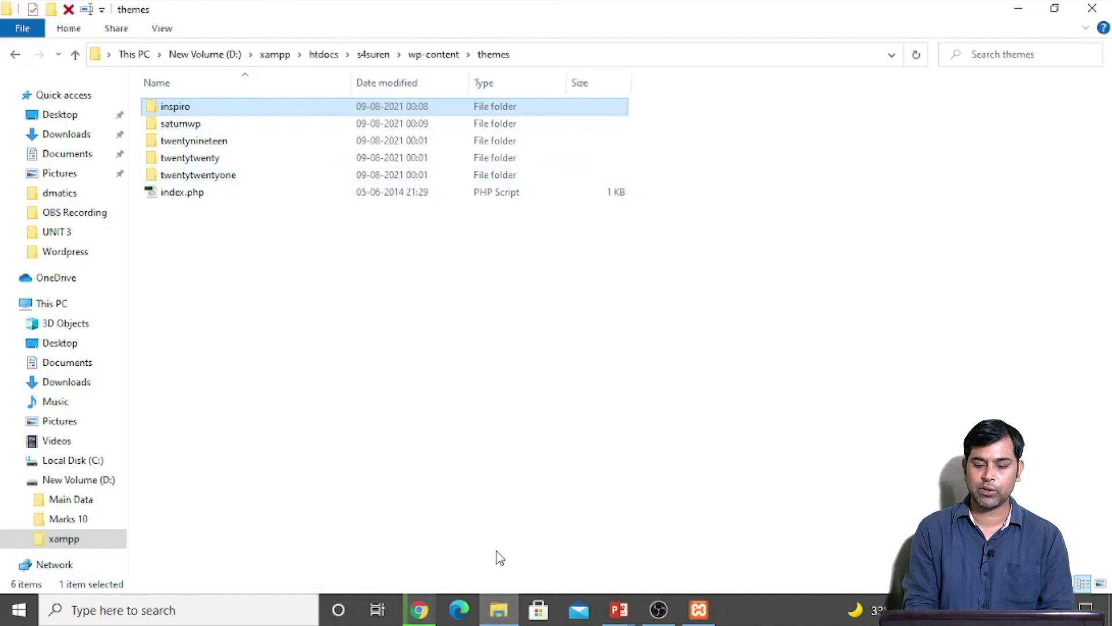
Step: Activate the SaturnWP theme and reload the S4SUREN front page
click(420, 610)
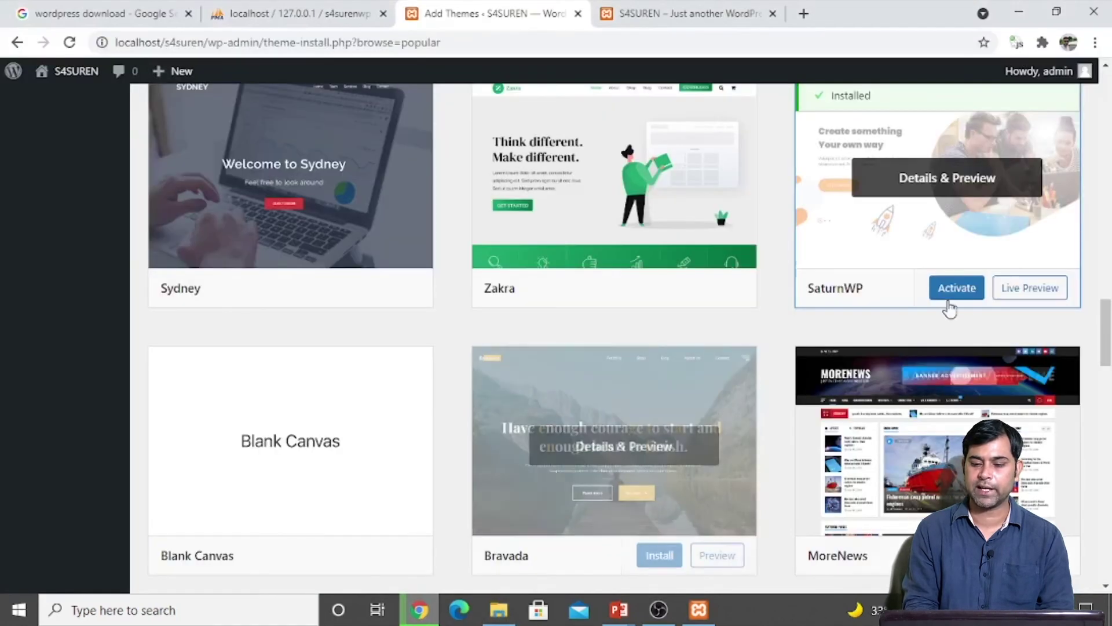
click(970, 288)
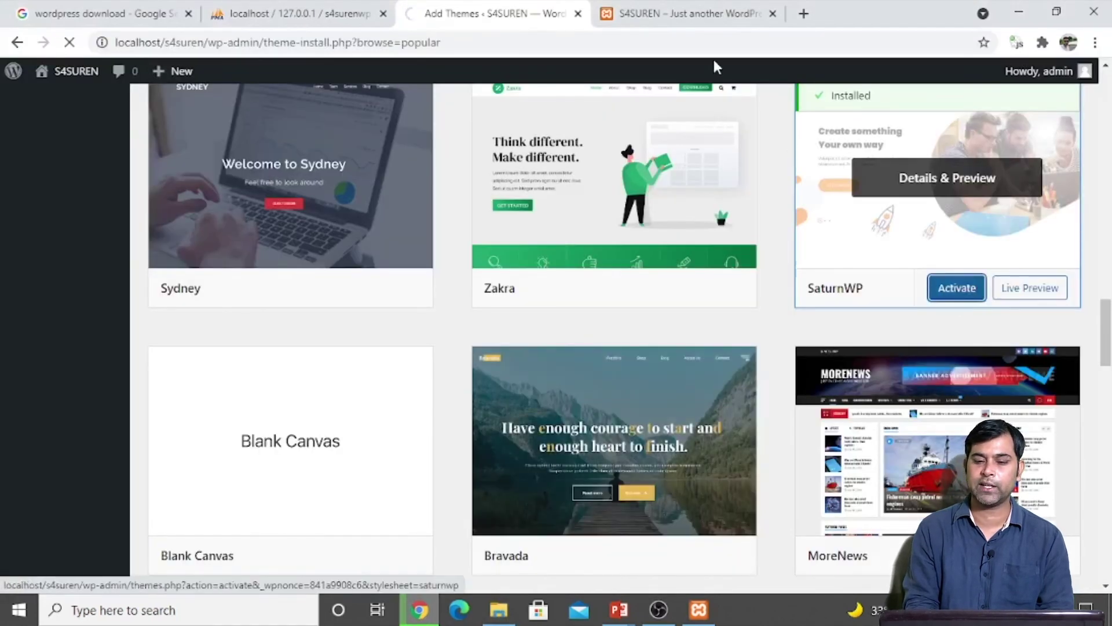
click(665, 15)
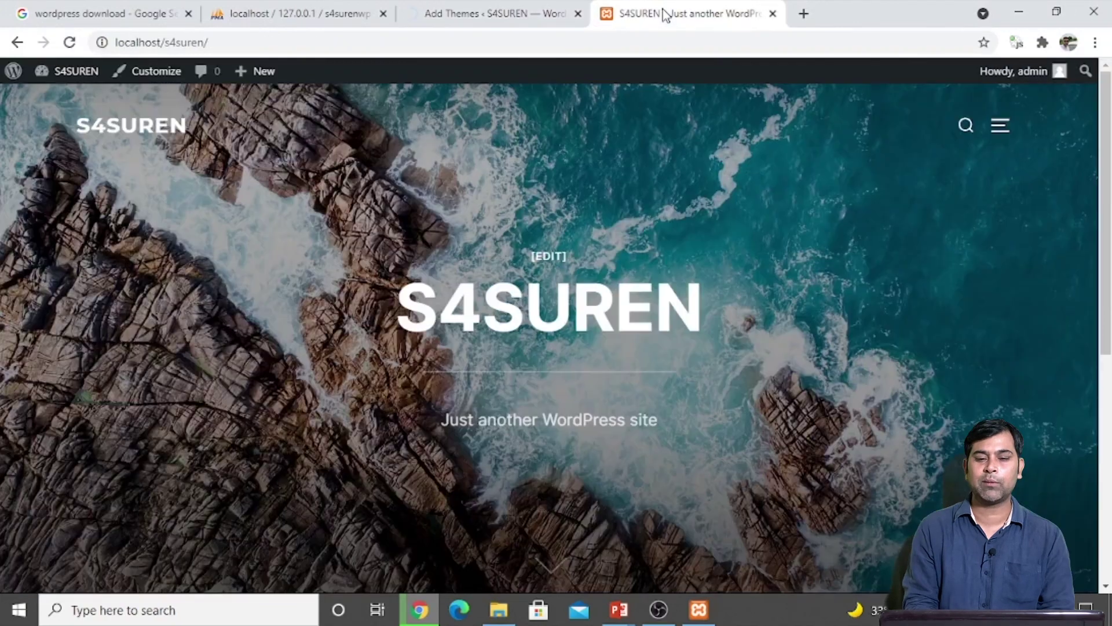
click(536, 48)
key(Return)
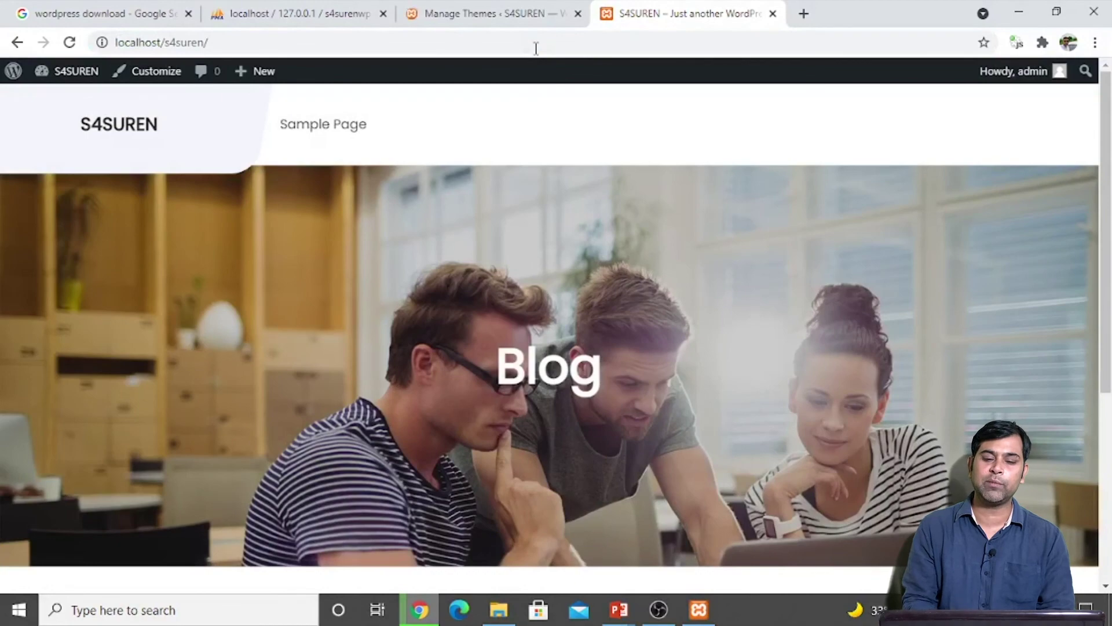
Step: Review the front page's Blog banner, then return to the Themes page showing SaturnWP active
scroll(527, 191, down, 5)
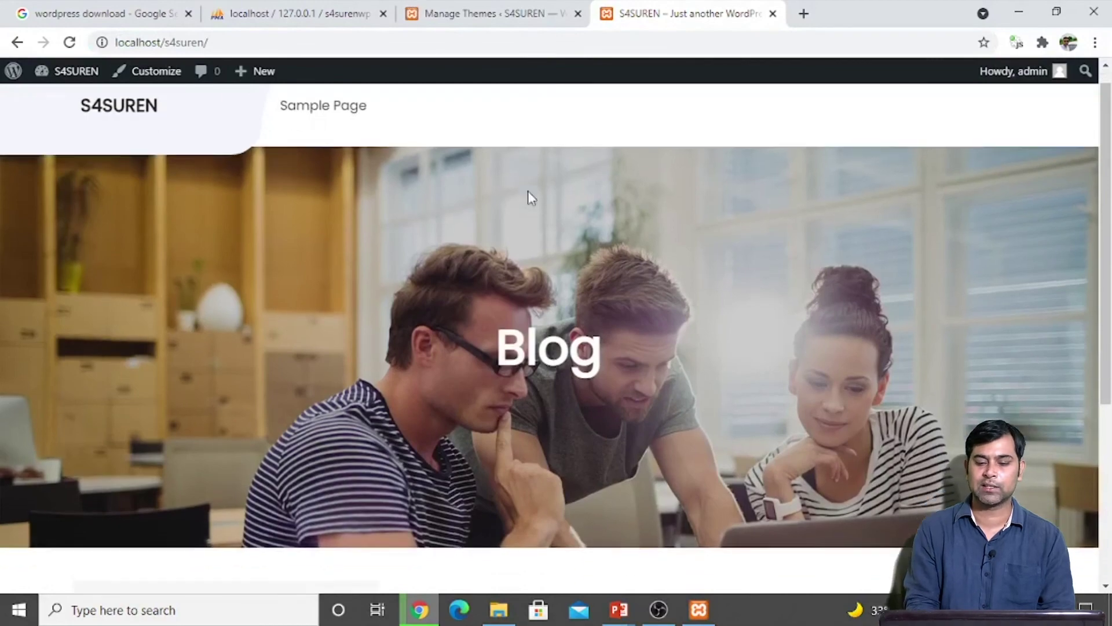
scroll(530, 191, up, 5)
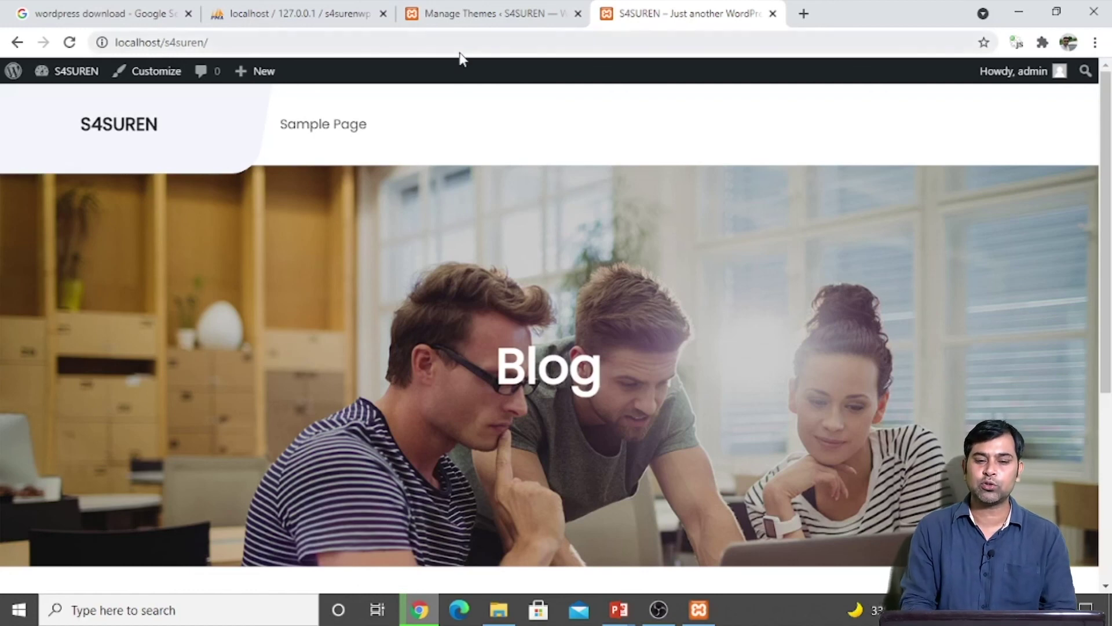
click(471, 13)
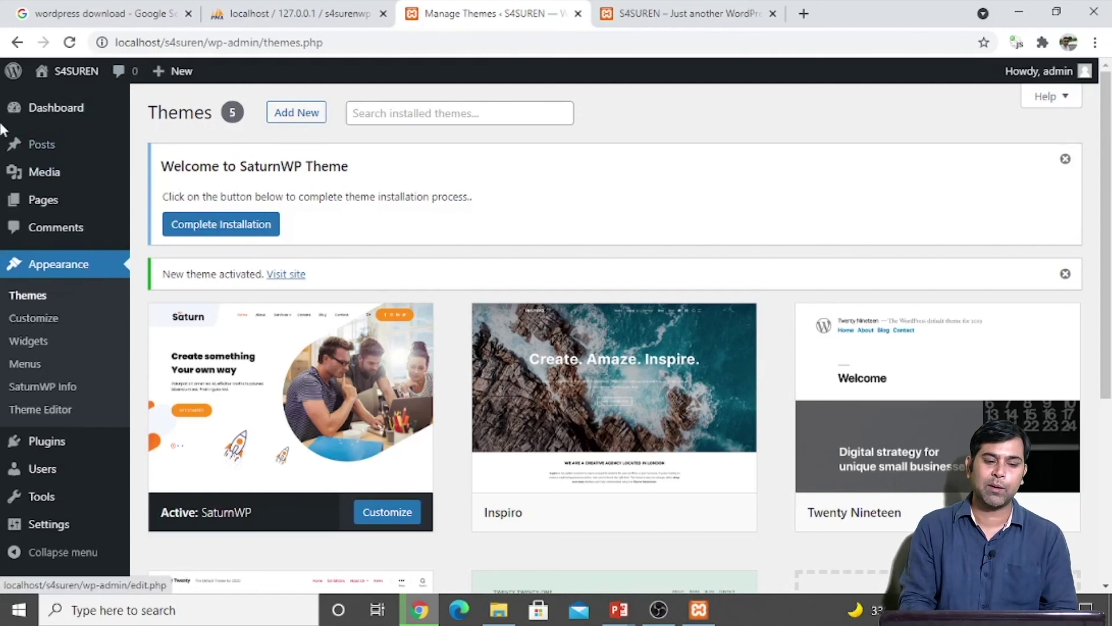
mouse_move(39, 213)
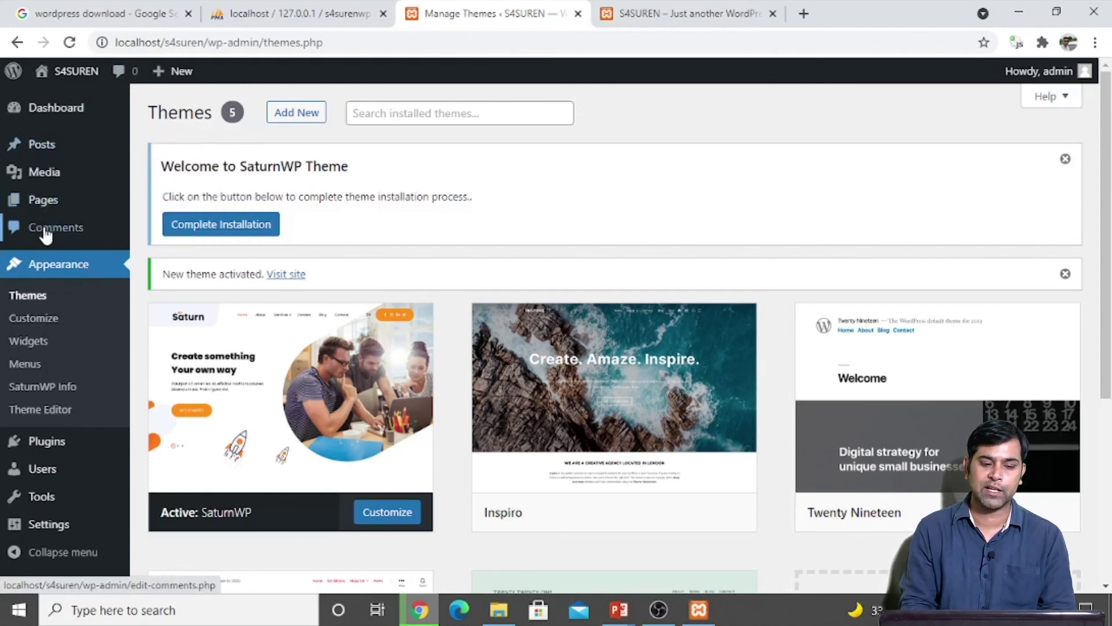